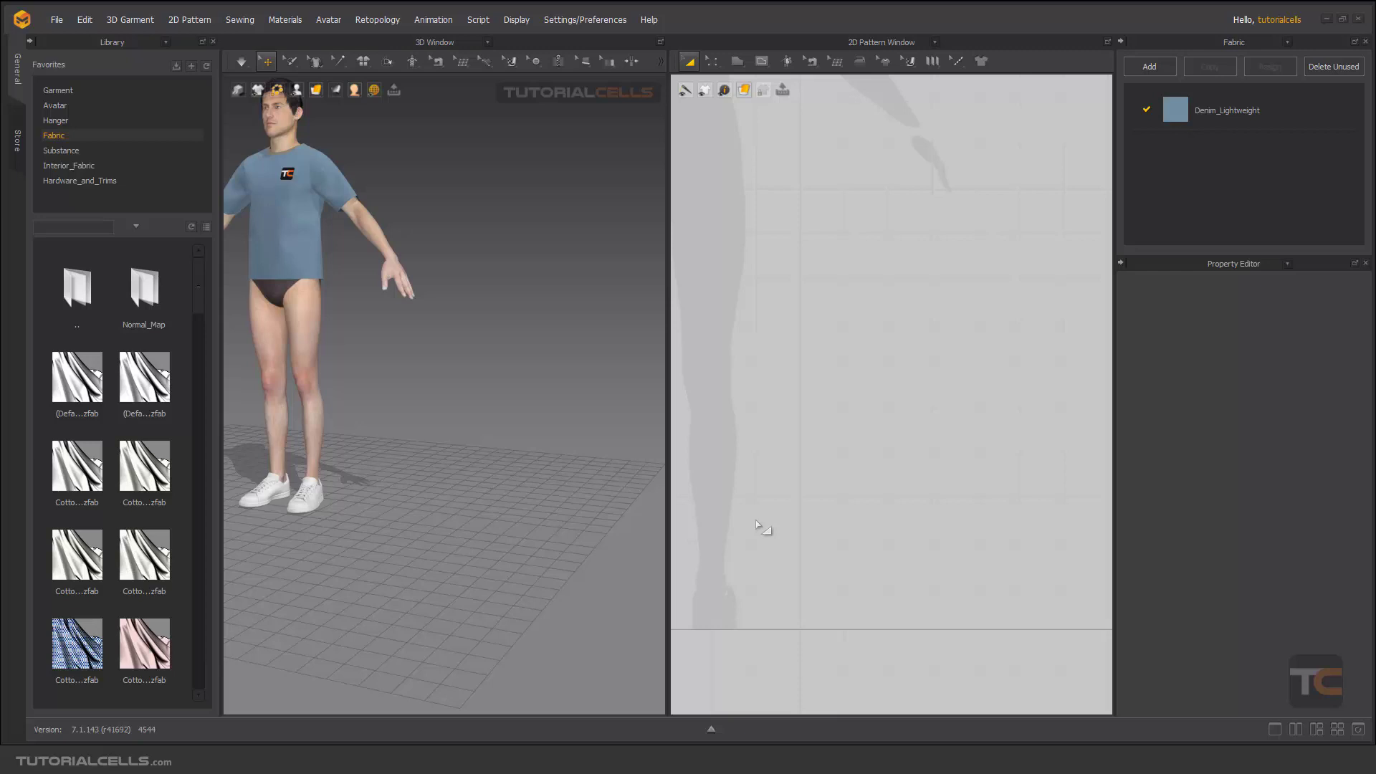
Zoom the windows and switch the library from fabrics to the Garment folder's .zpac files.
{"action": "scroll", "coordinate": [491, 528], "scroll_direction": "up", "scroll_amount": 5}
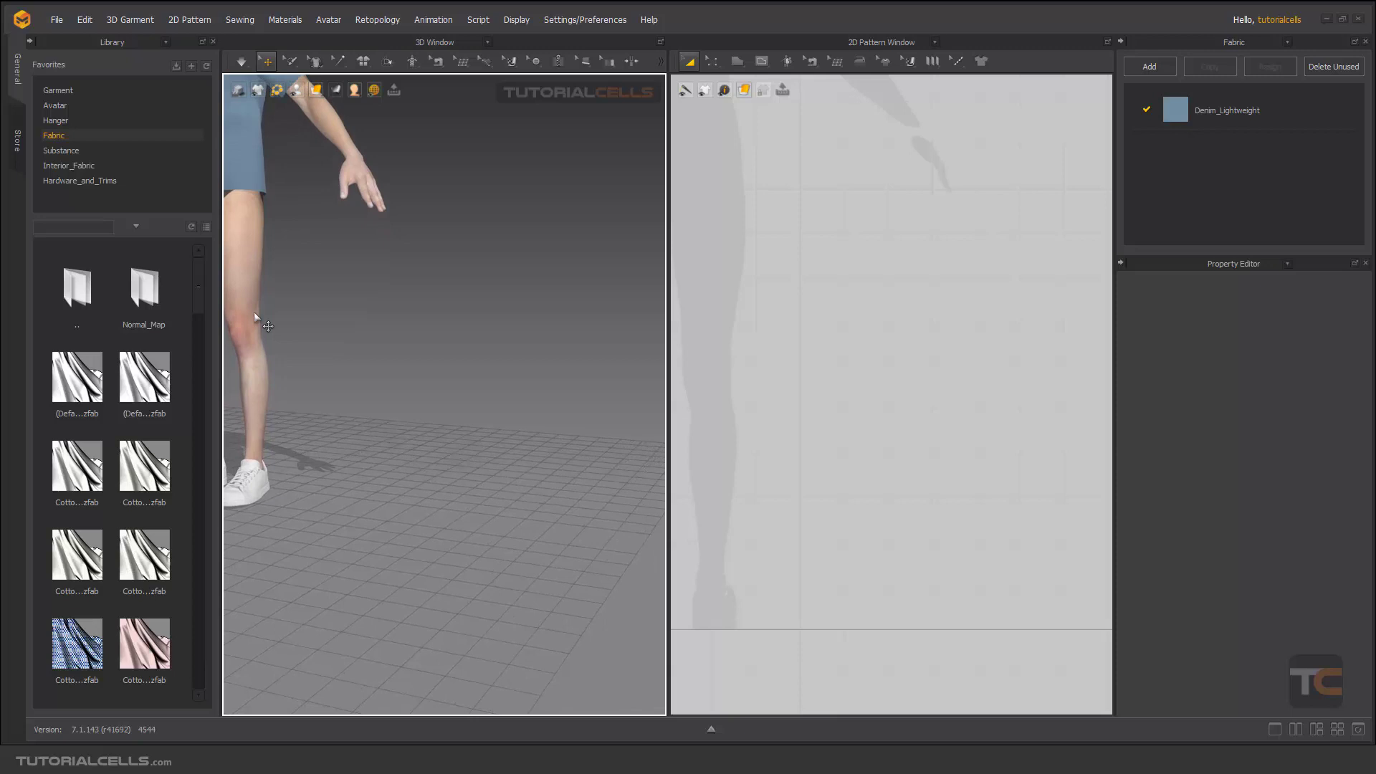
{"action": "left_click", "coordinate": [91, 91]}
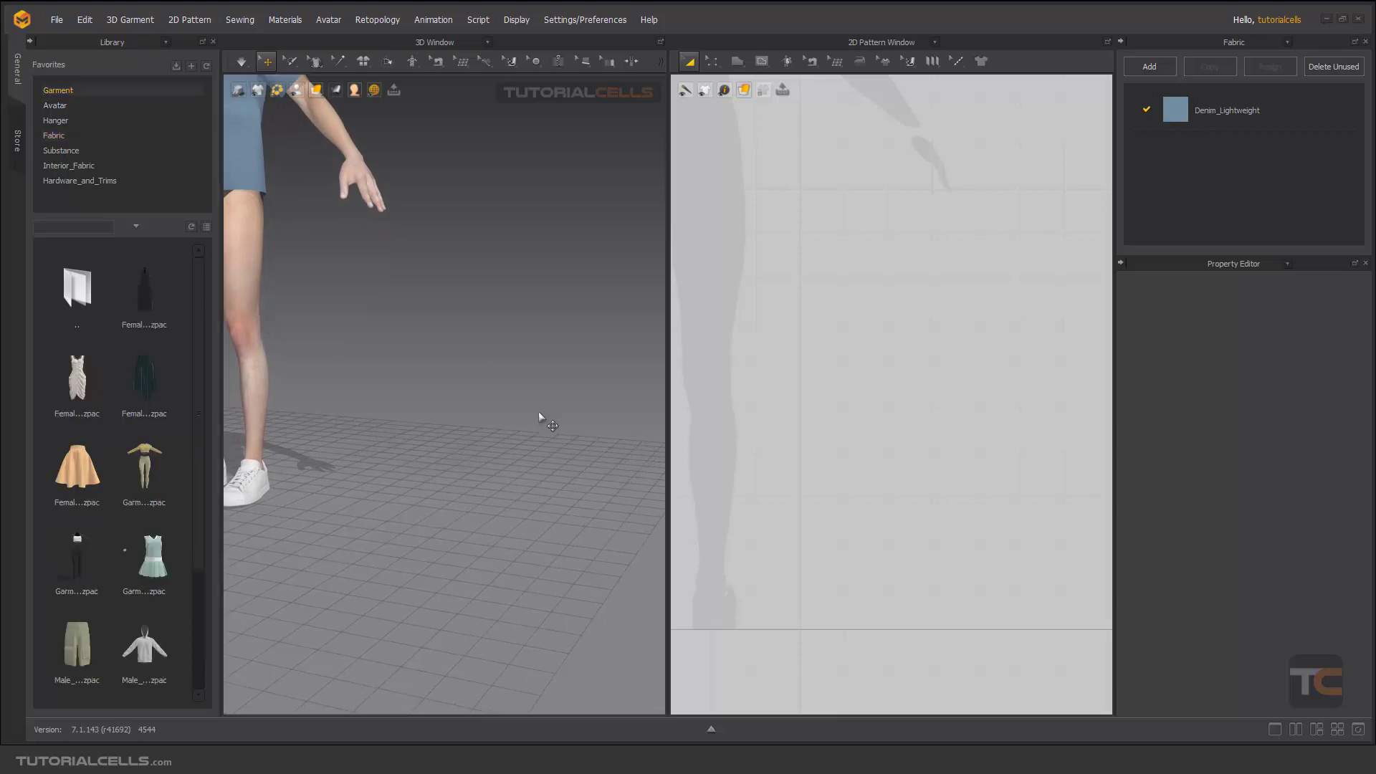
{"action": "scroll", "coordinate": [884, 483], "scroll_direction": "up", "scroll_amount": 2}
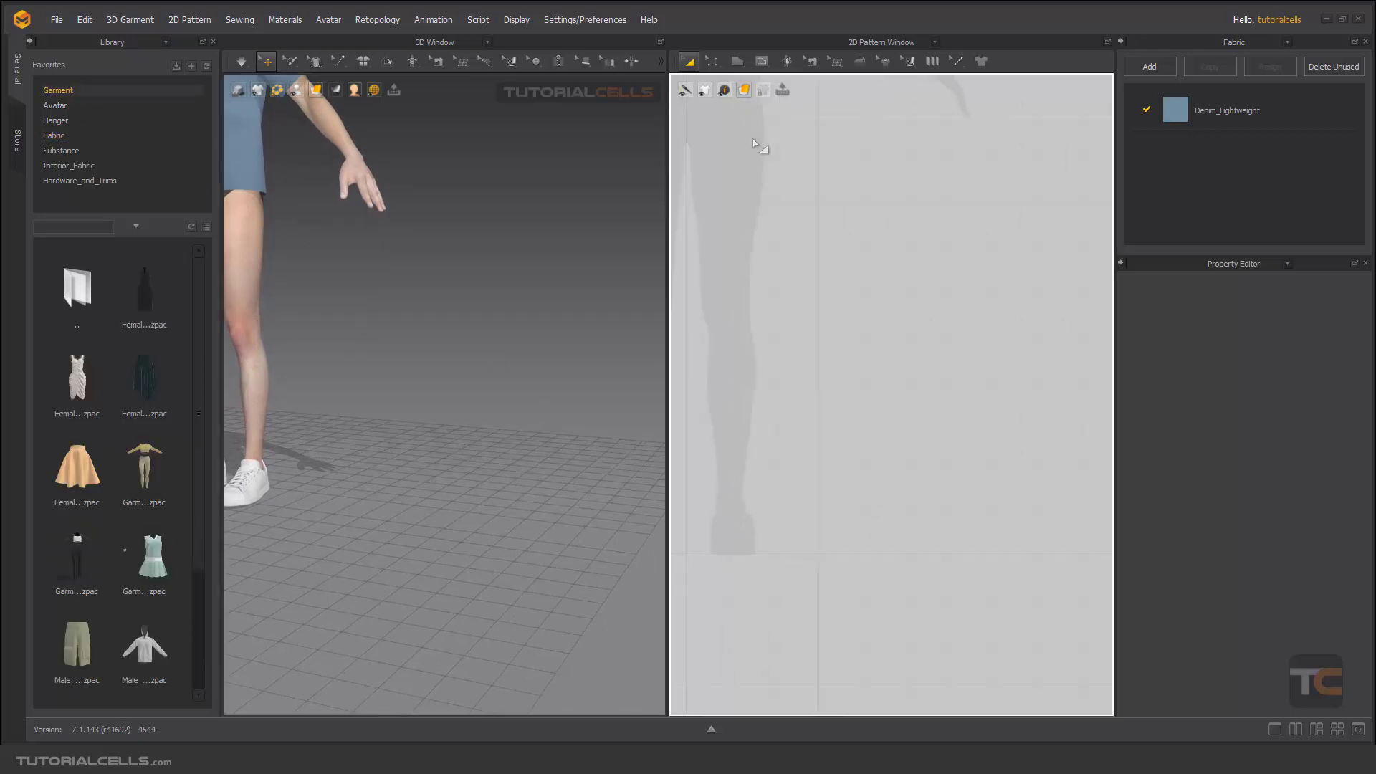
Draw a rectangle pattern in the 2D window and enlarge it to a 135.48 cm edge.
{"action": "left_click", "coordinate": [735, 63]}
{"action": "left_click", "coordinate": [762, 108]}
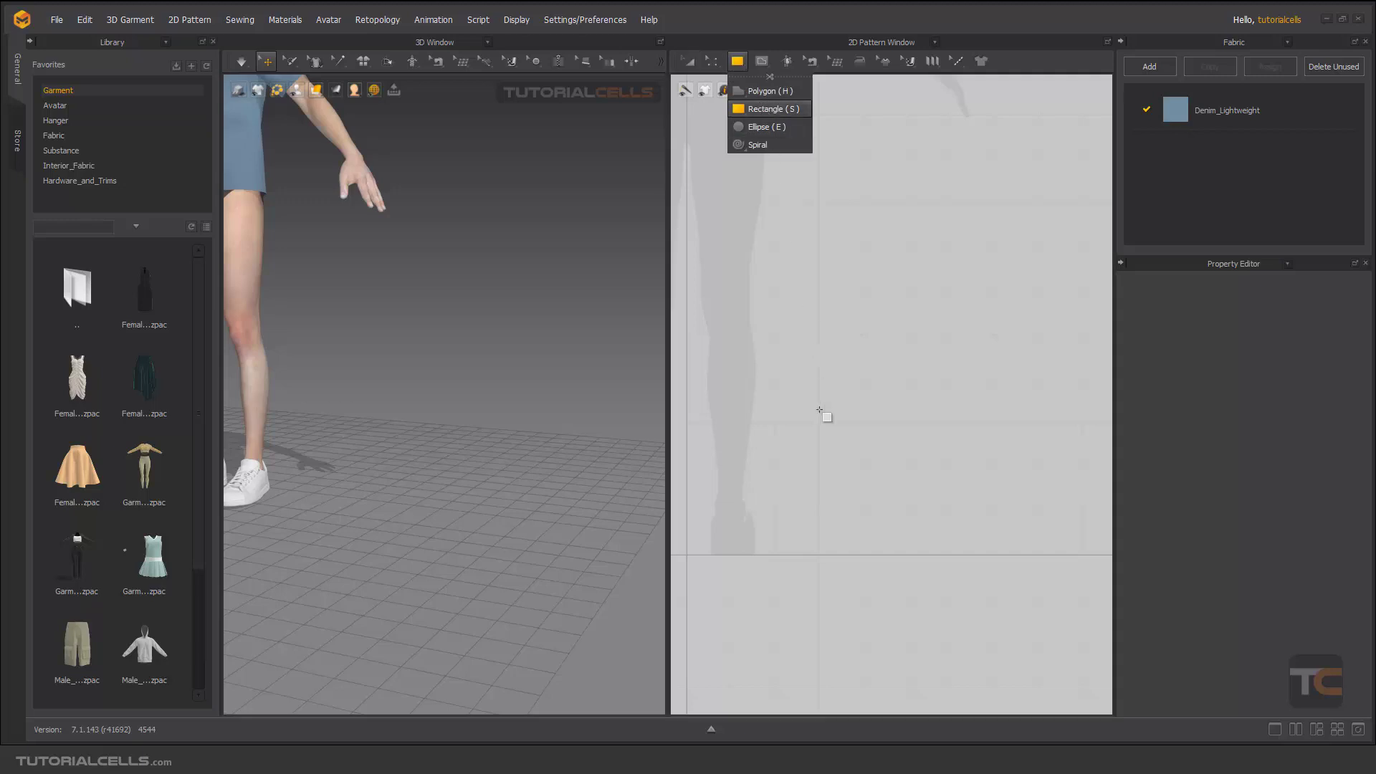
{"action": "left_click_drag", "start_coordinate": [817, 447], "coordinate": [942, 495]}
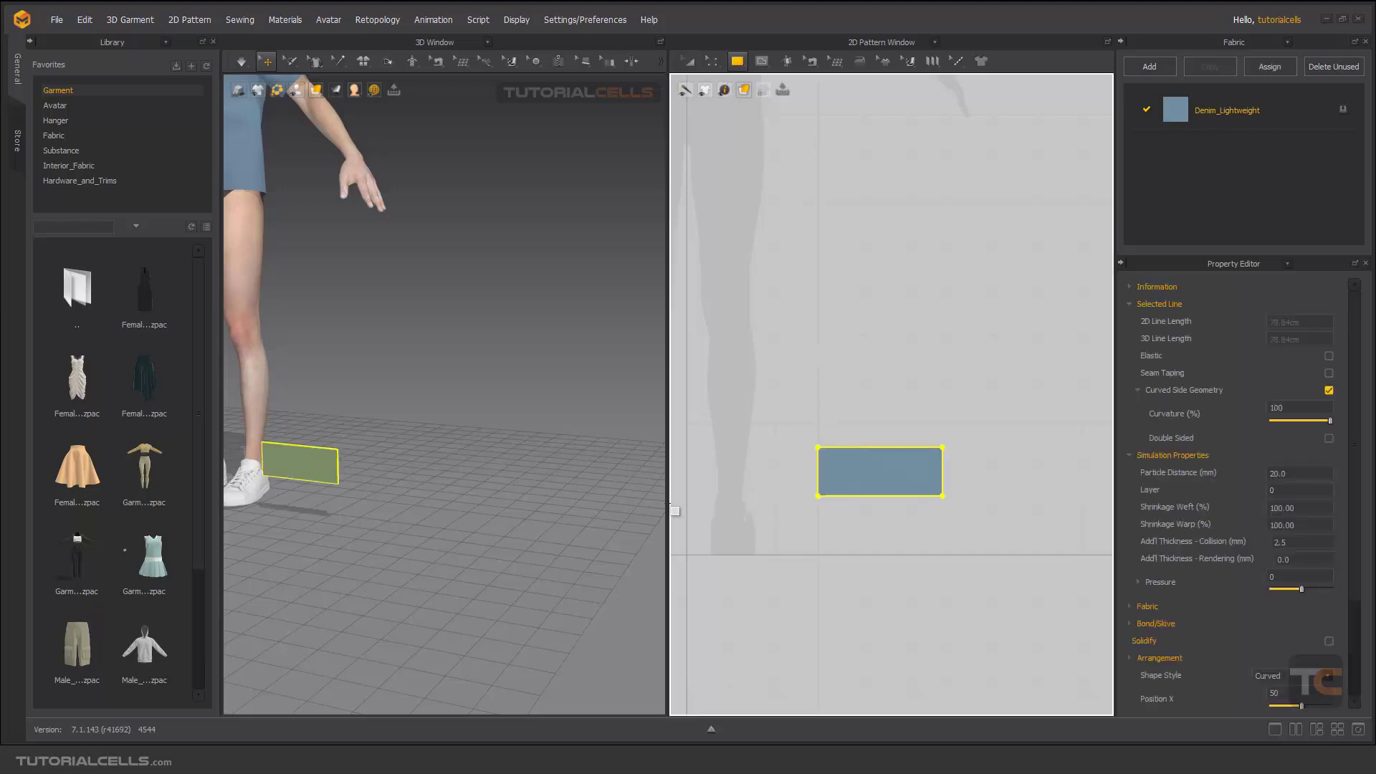
{"action": "left_click", "coordinate": [688, 62]}
{"action": "left_click_drag", "start_coordinate": [954, 508], "coordinate": [1045, 545]}
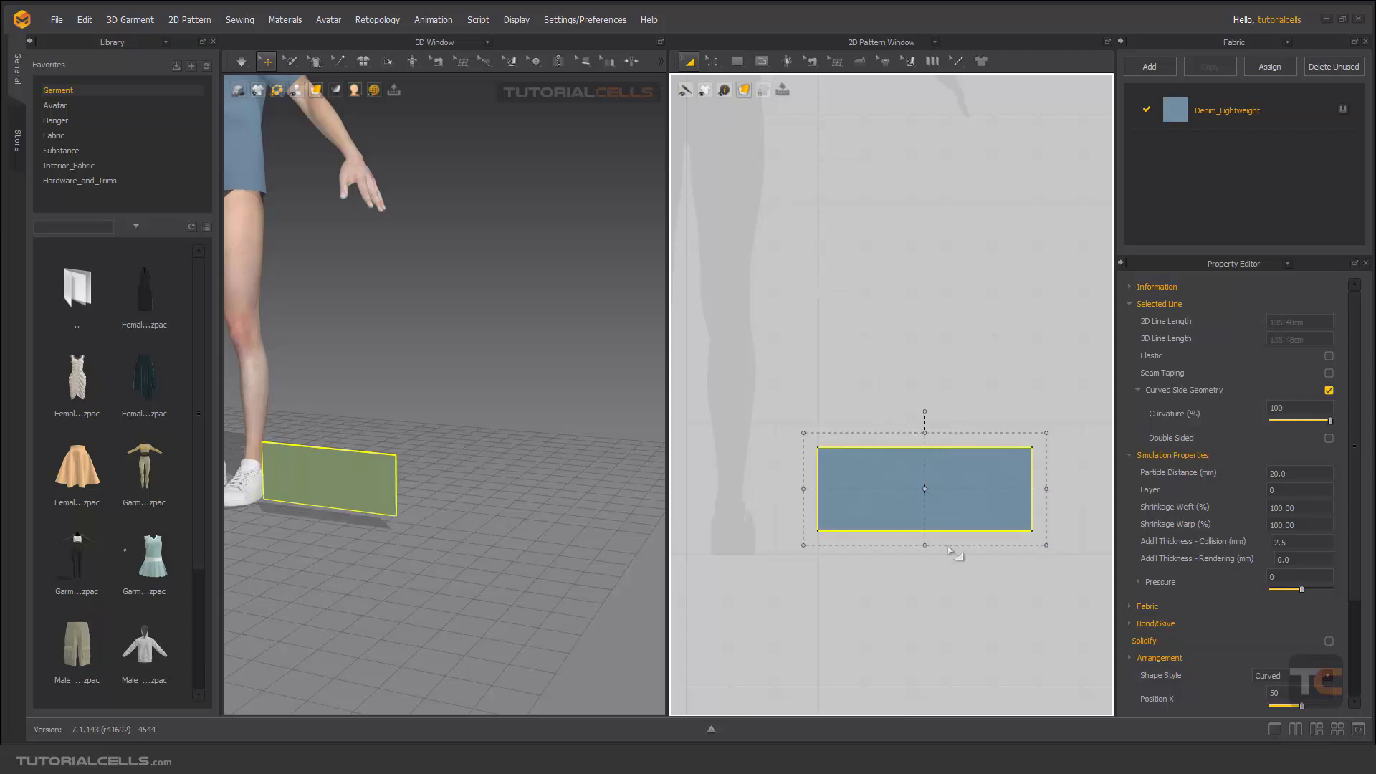
Move the rectangle piece to the right of the avatar in the 3D view.
{"action": "left_click", "coordinate": [318, 466]}
{"action": "left_click_drag", "start_coordinate": [338, 453], "coordinate": [414, 448]}
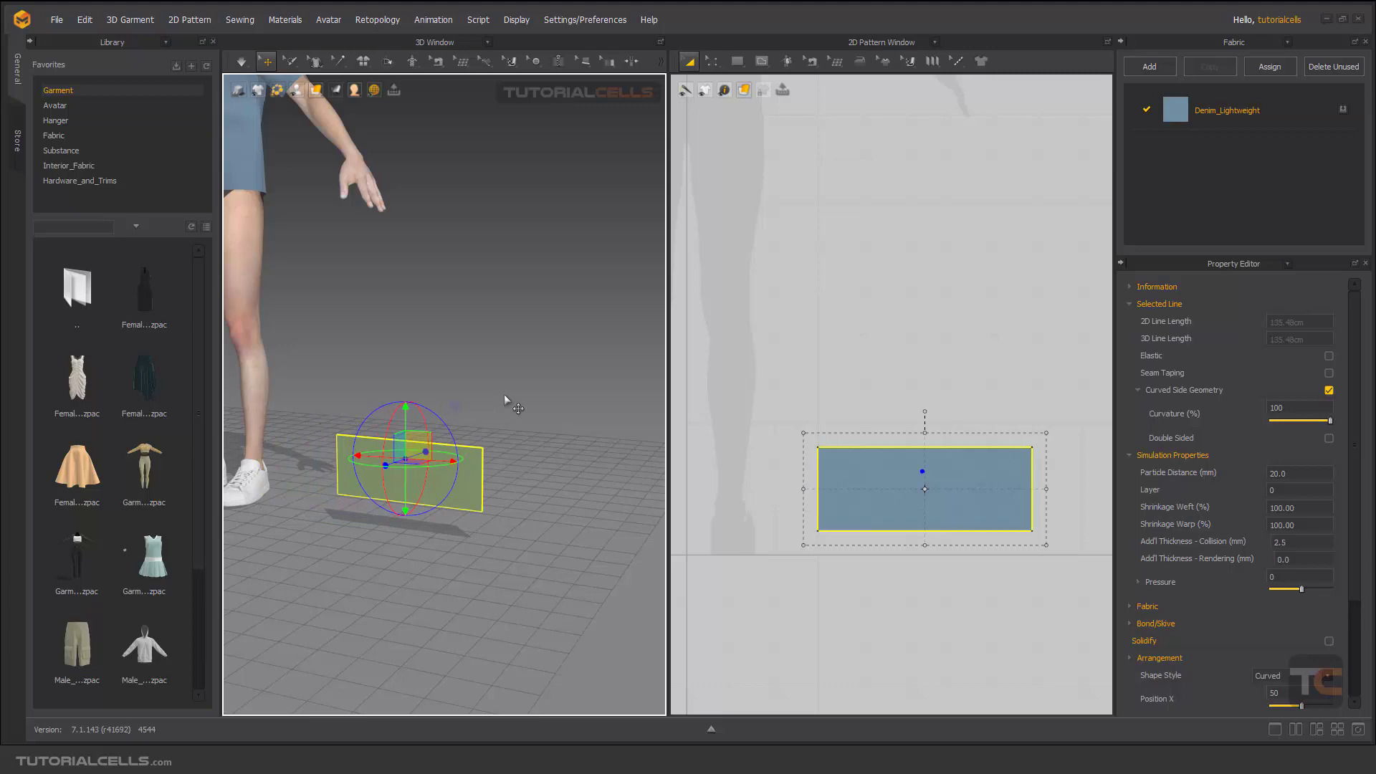
{"action": "left_click", "coordinate": [504, 394]}
{"action": "left_click", "coordinate": [432, 460]}
{"action": "mouse_move", "coordinate": [431, 460]}
{"action": "right_mouse_down"}
{"action": "mouse_move", "coordinate": [200, 467]}
{"action": "mouse_move", "coordinate": [419, 458]}
{"action": "mouse_move", "coordinate": [441, 477]}
{"action": "right_mouse_up"}
{"action": "scroll", "coordinate": [441, 478], "scroll_direction": "up", "scroll_amount": 3}
{"action": "middle_click_drag", "start_coordinate": [435, 503], "coordinate": [477, 424]}
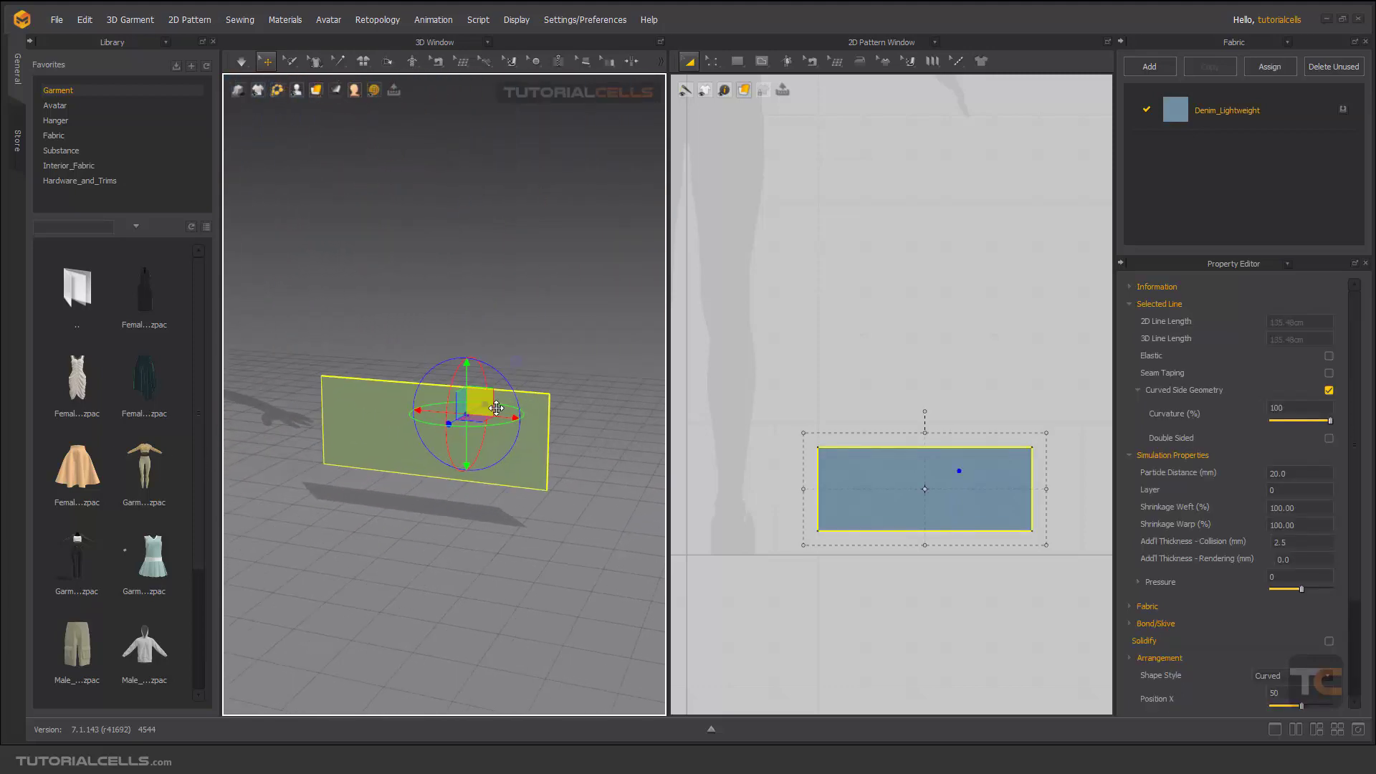
Box-pin all four corners of the rectangle, then run the simulation so it hangs from the pins.
{"action": "left_click", "coordinate": [313, 91]}
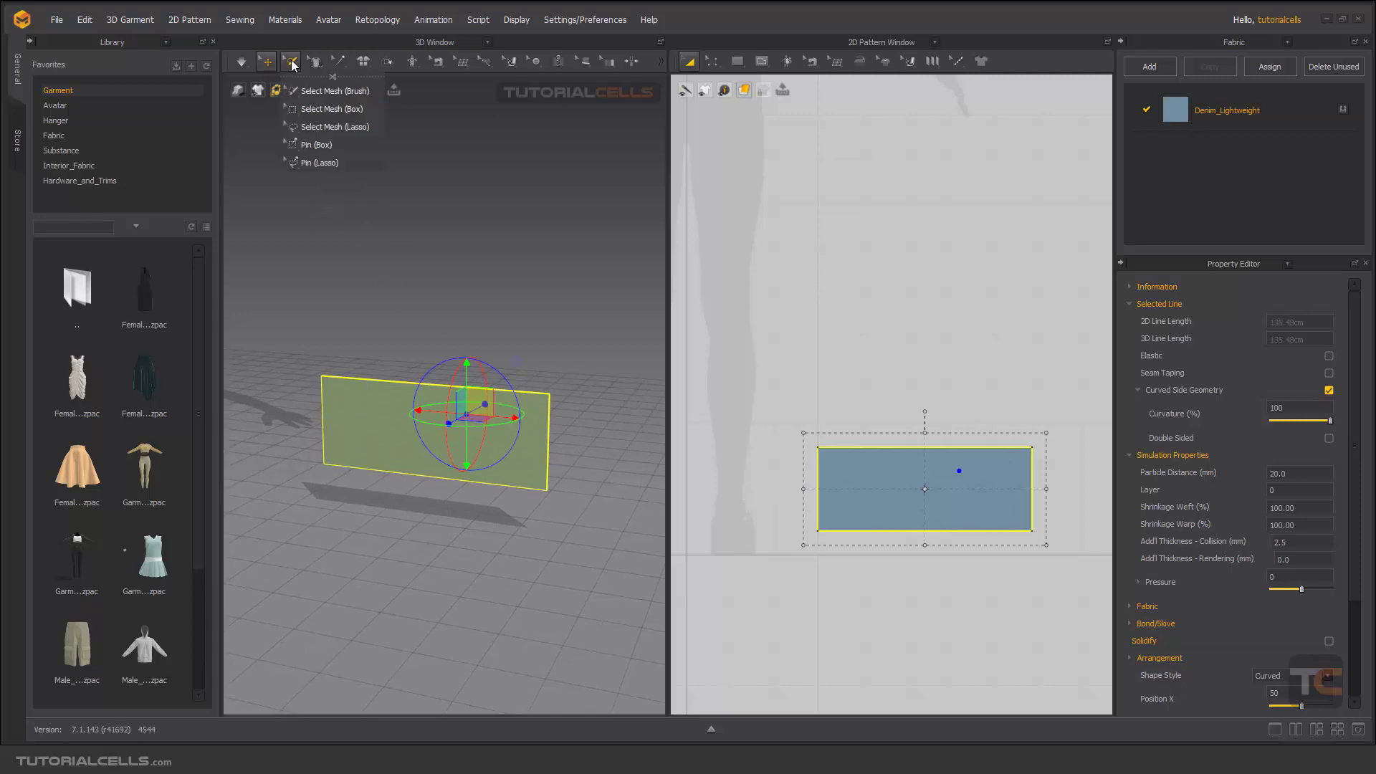
{"action": "left_click", "coordinate": [316, 144]}
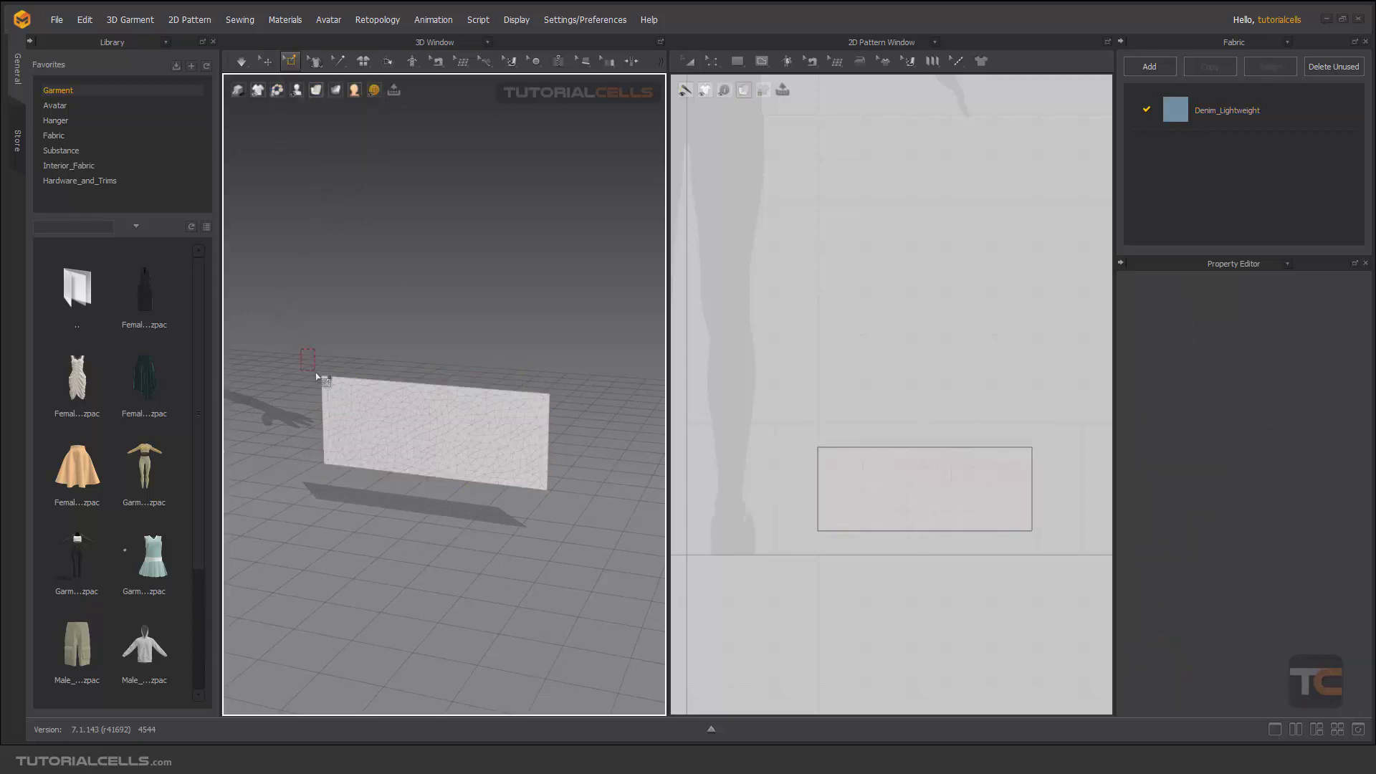
{"action": "left_click_drag", "start_coordinate": [332, 394], "coordinate": [333, 394]}
{"action": "left_click_drag", "start_coordinate": [558, 403], "coordinate": [558, 405]}
{"action": "left_click_drag", "start_coordinate": [540, 507], "coordinate": [557, 491]}
{"action": "left_click_drag", "start_coordinate": [332, 501], "coordinate": [308, 450]}
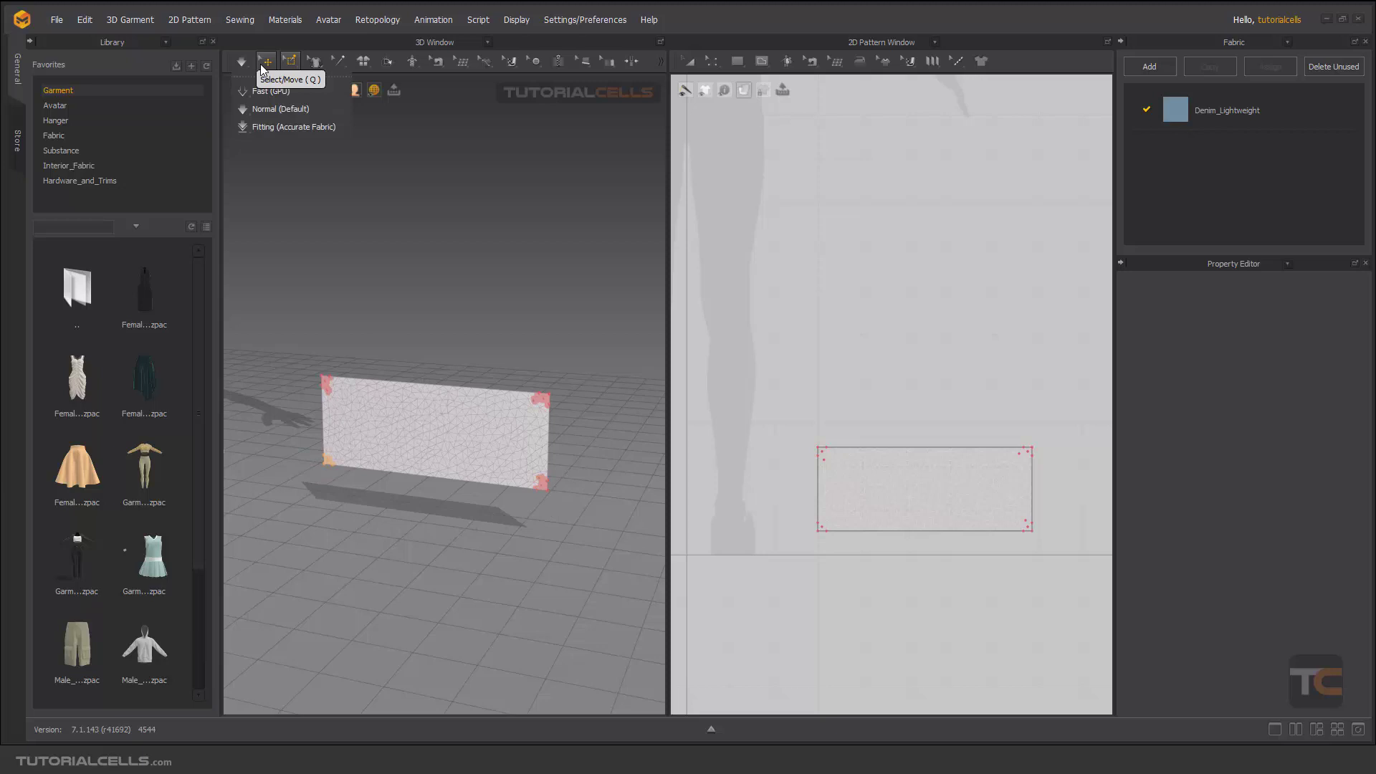
{"action": "left_click", "coordinate": [266, 61]}
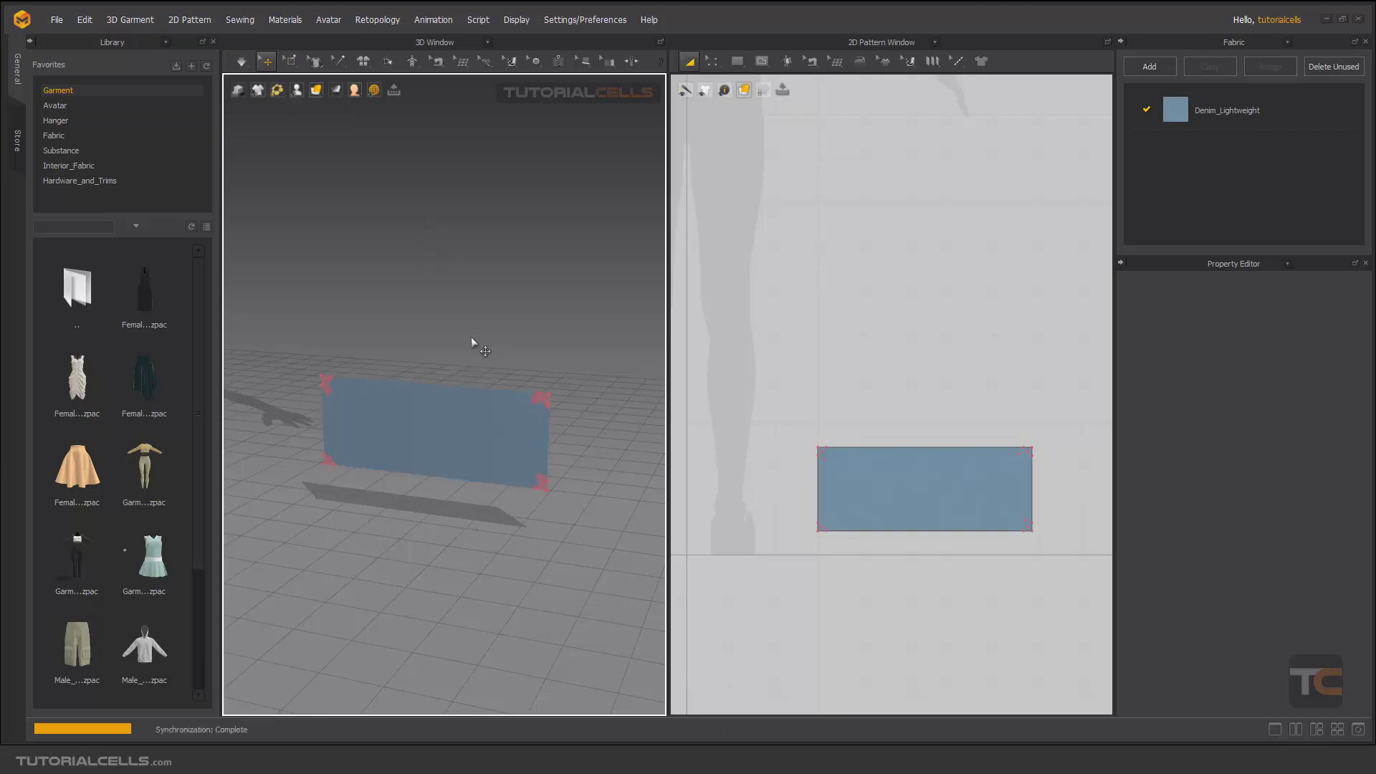
{"action": "key", "text": "space"}
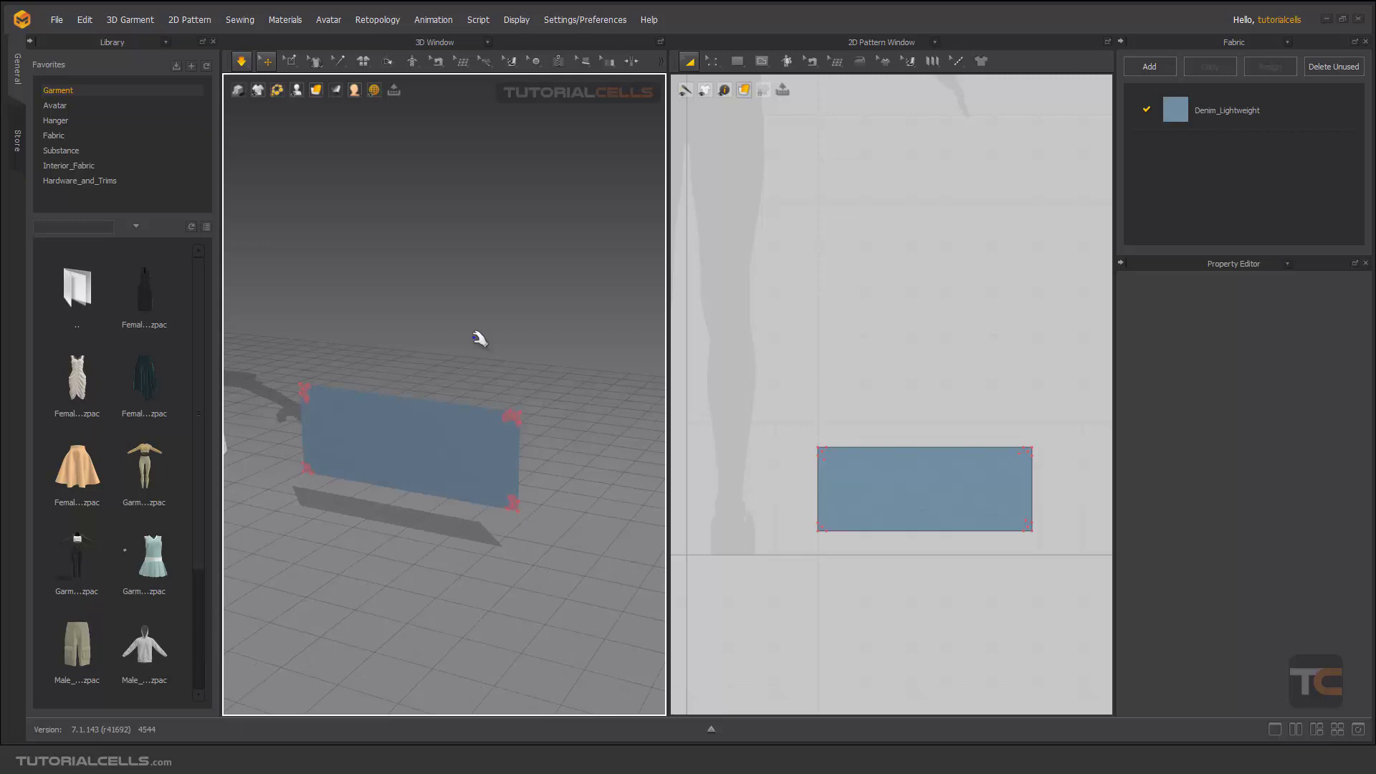
Pull the falling fabric toward the viewer, then stop the simulation.
{"action": "left_click", "coordinate": [388, 455]}
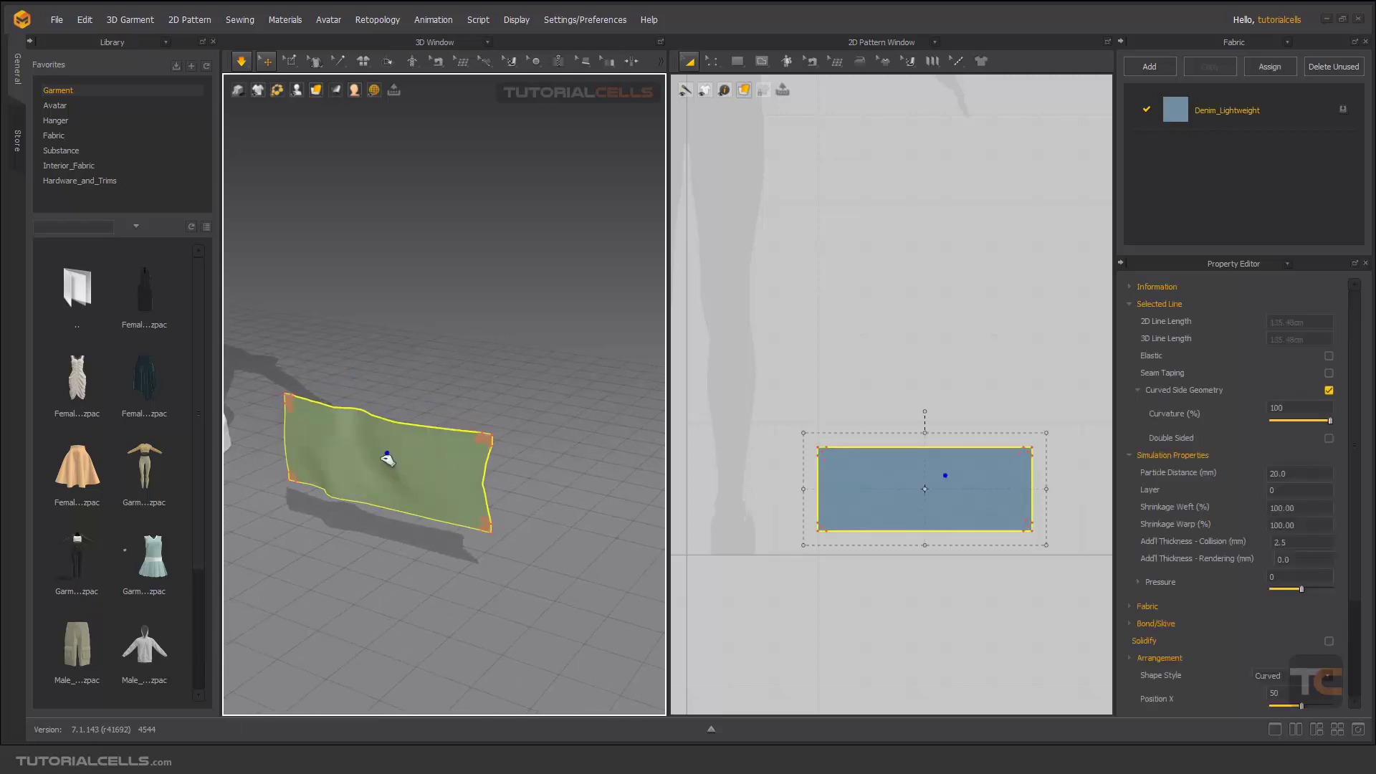
{"action": "left_click_drag", "start_coordinate": [383, 462], "coordinate": [467, 425]}
{"action": "key", "text": "space"}
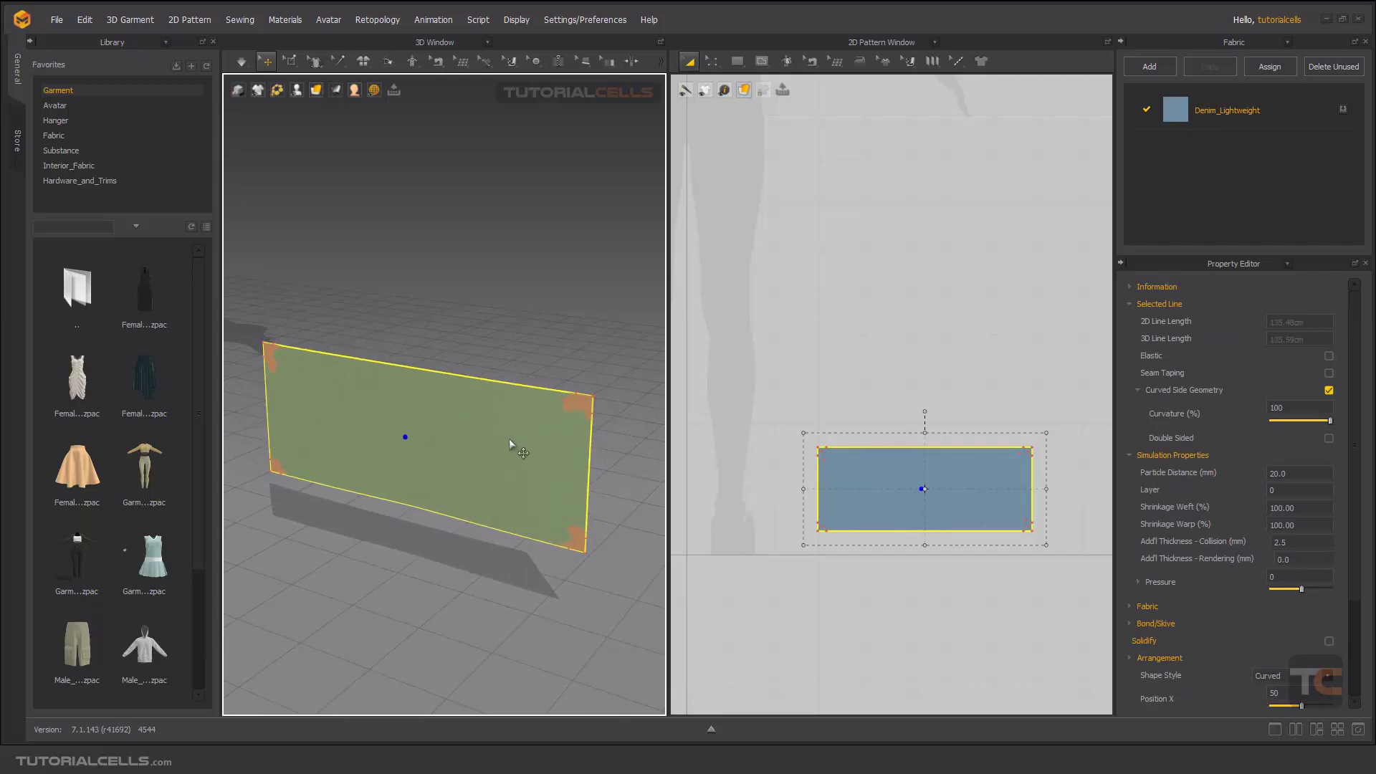
Select the rectangle pattern in 2D and enter a Pressure of 5.
{"action": "left_click_drag", "start_coordinate": [992, 491], "coordinate": [929, 476]}
{"action": "left_click", "coordinate": [929, 477]}
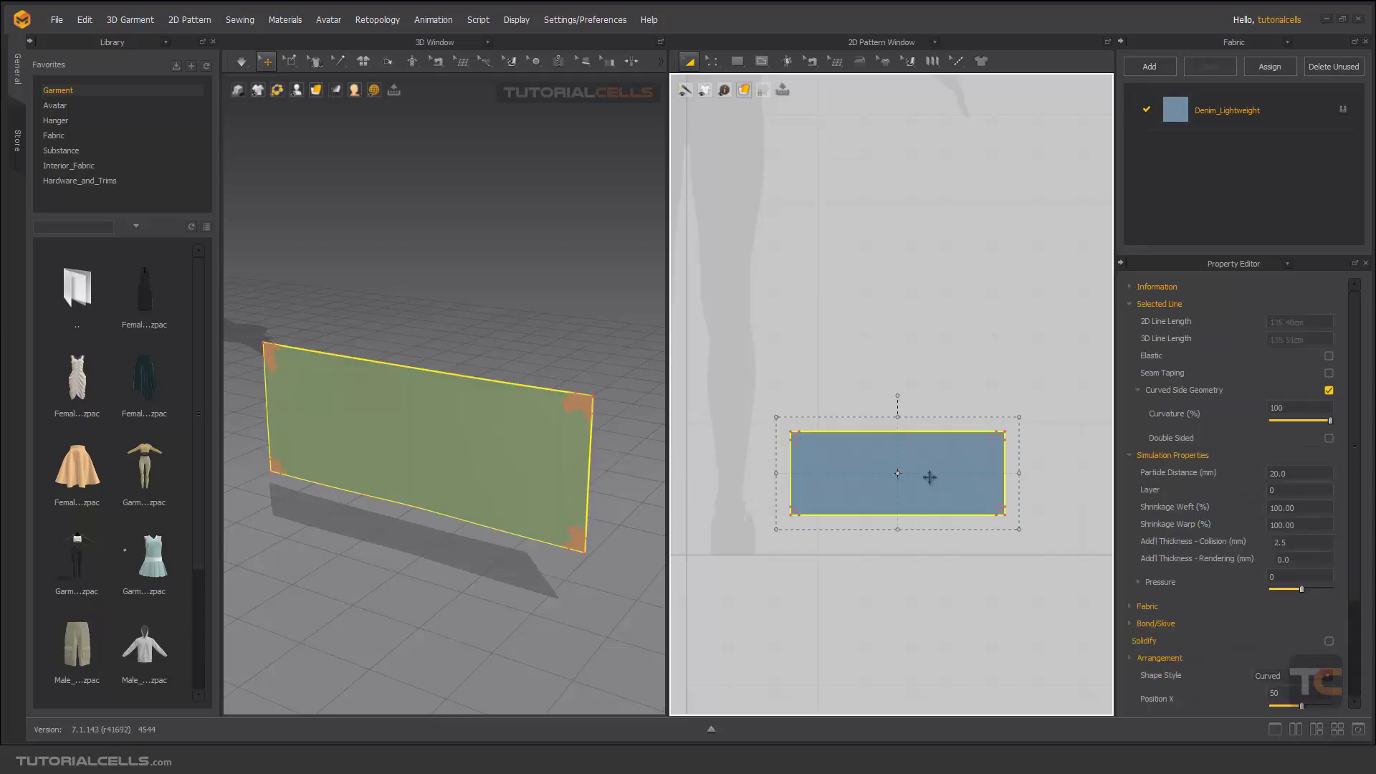
{"action": "left_click", "coordinate": [1139, 582]}
{"action": "left_click", "coordinate": [1140, 582]}
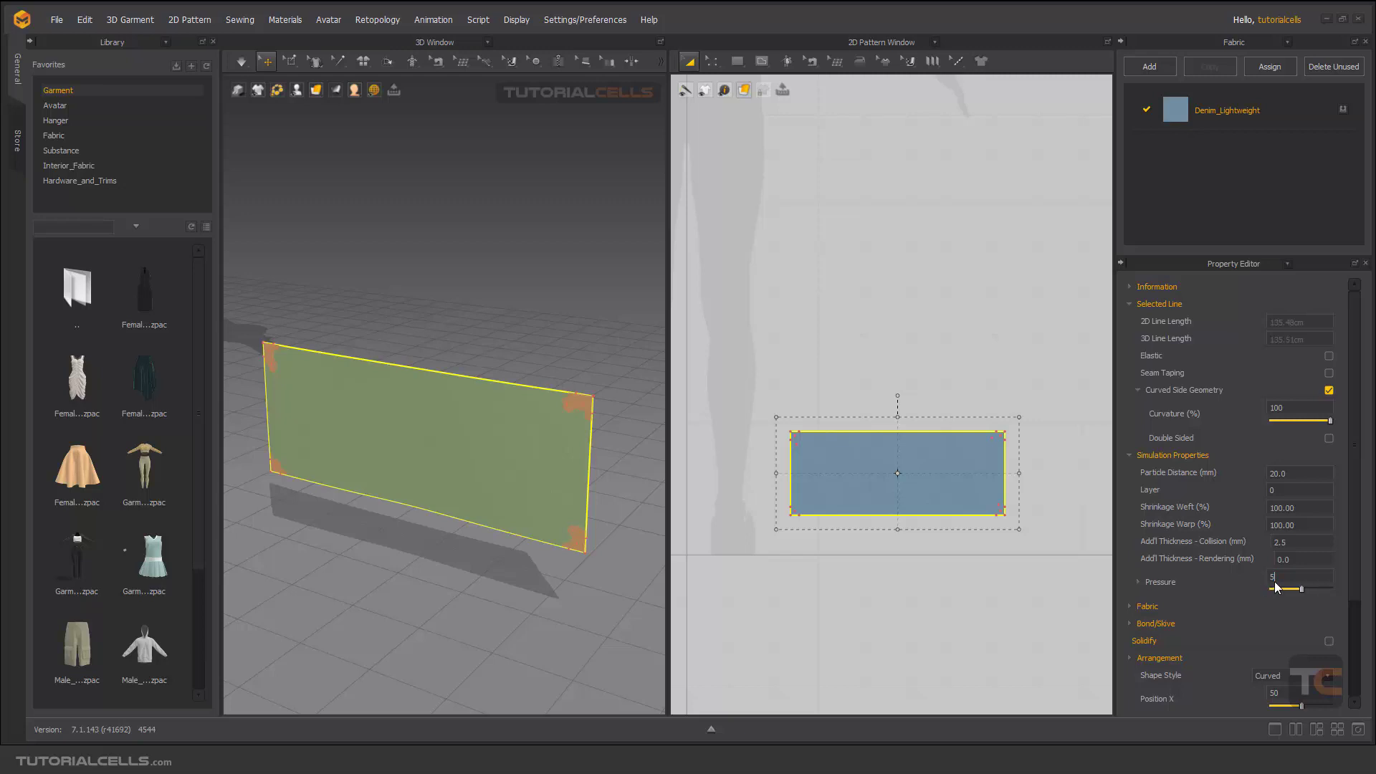
Simulate so the panel bulges under Pressure 5, then start replacing Pressure with -5.
{"action": "key", "text": "space"}
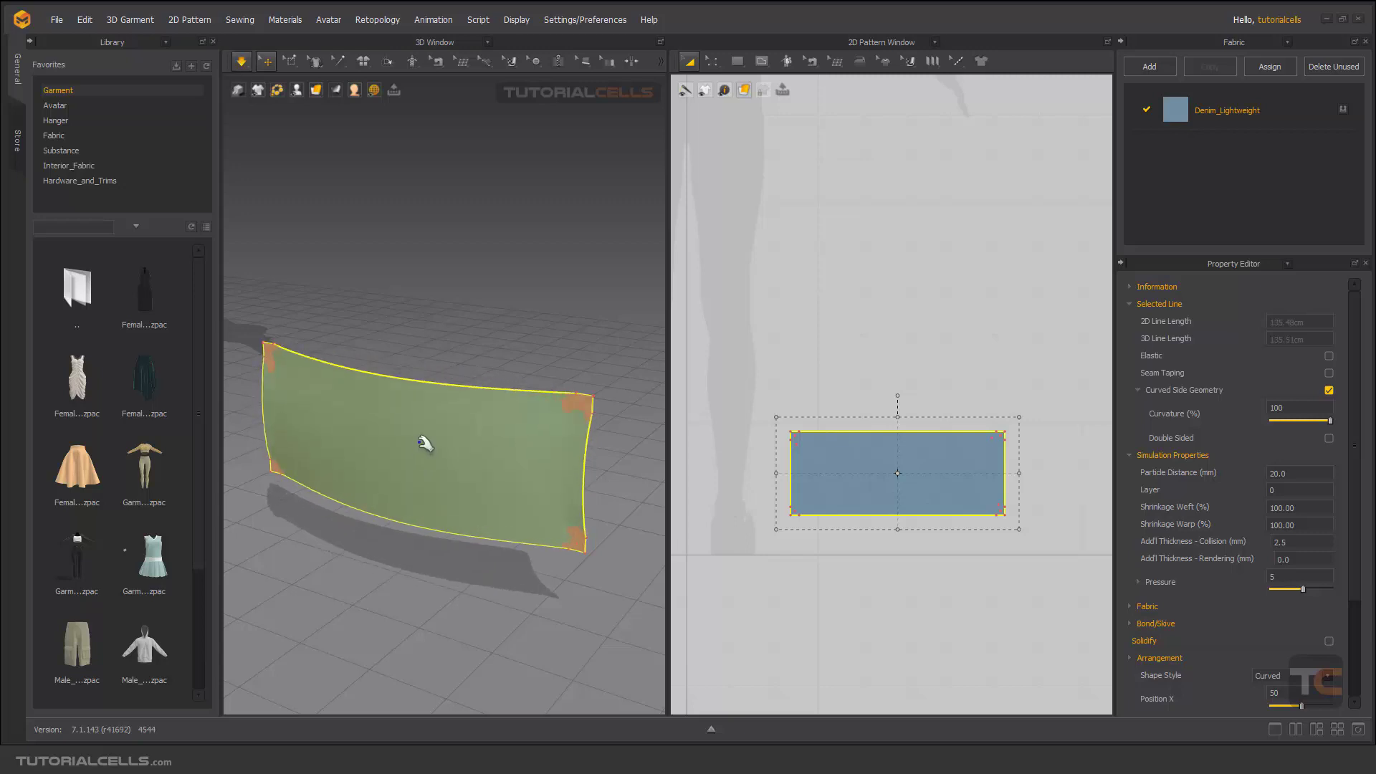
{"action": "right_click_drag", "start_coordinate": [482, 445], "coordinate": [493, 394]}
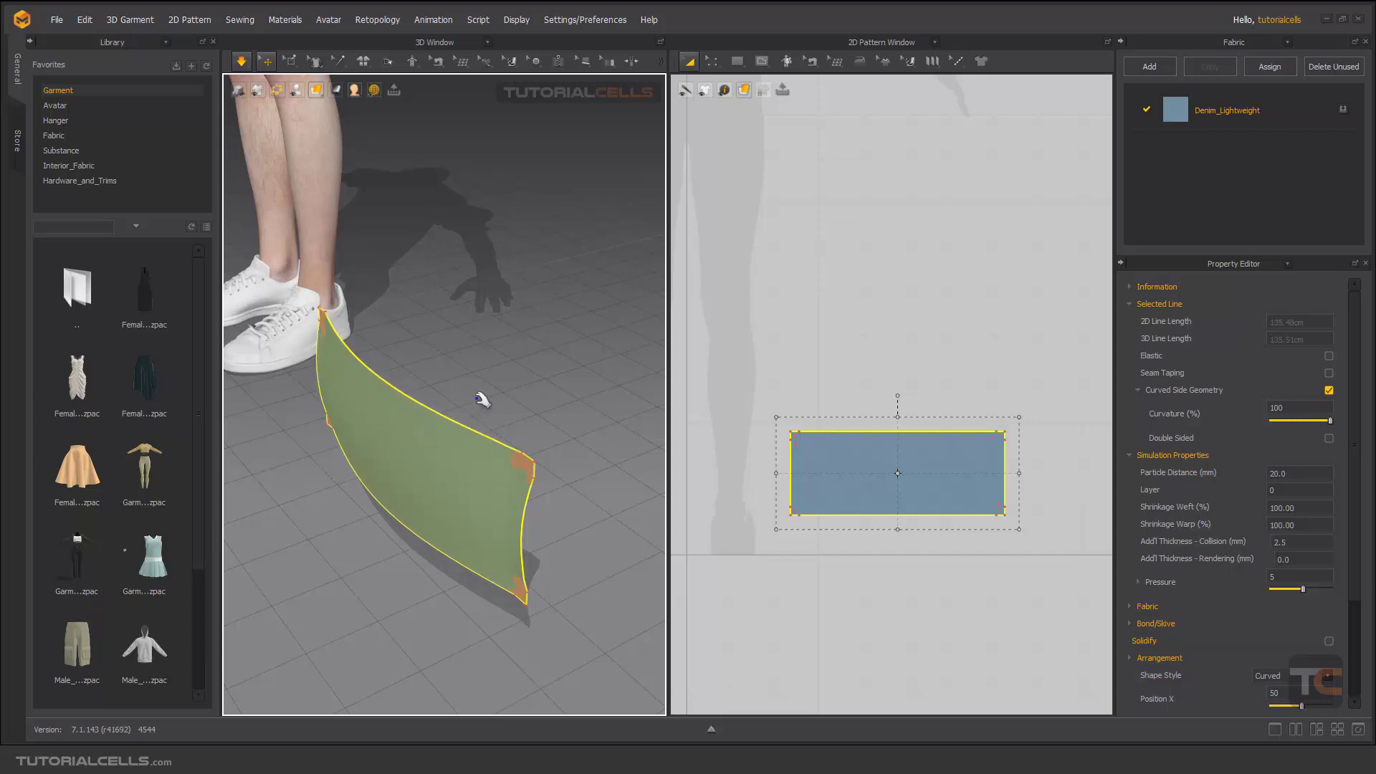
{"action": "right_click_drag", "start_coordinate": [346, 459], "coordinate": [518, 429]}
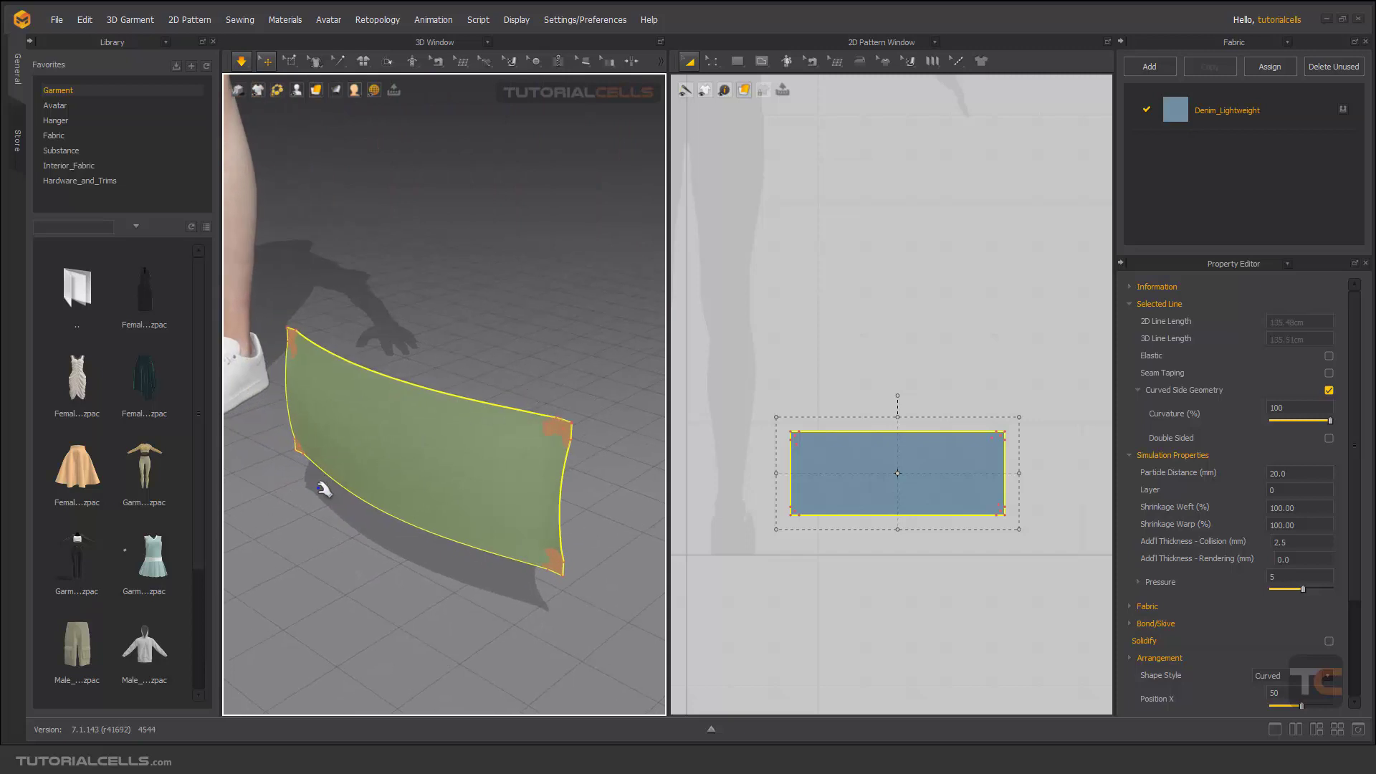
{"action": "double_click", "coordinate": [1282, 578]}
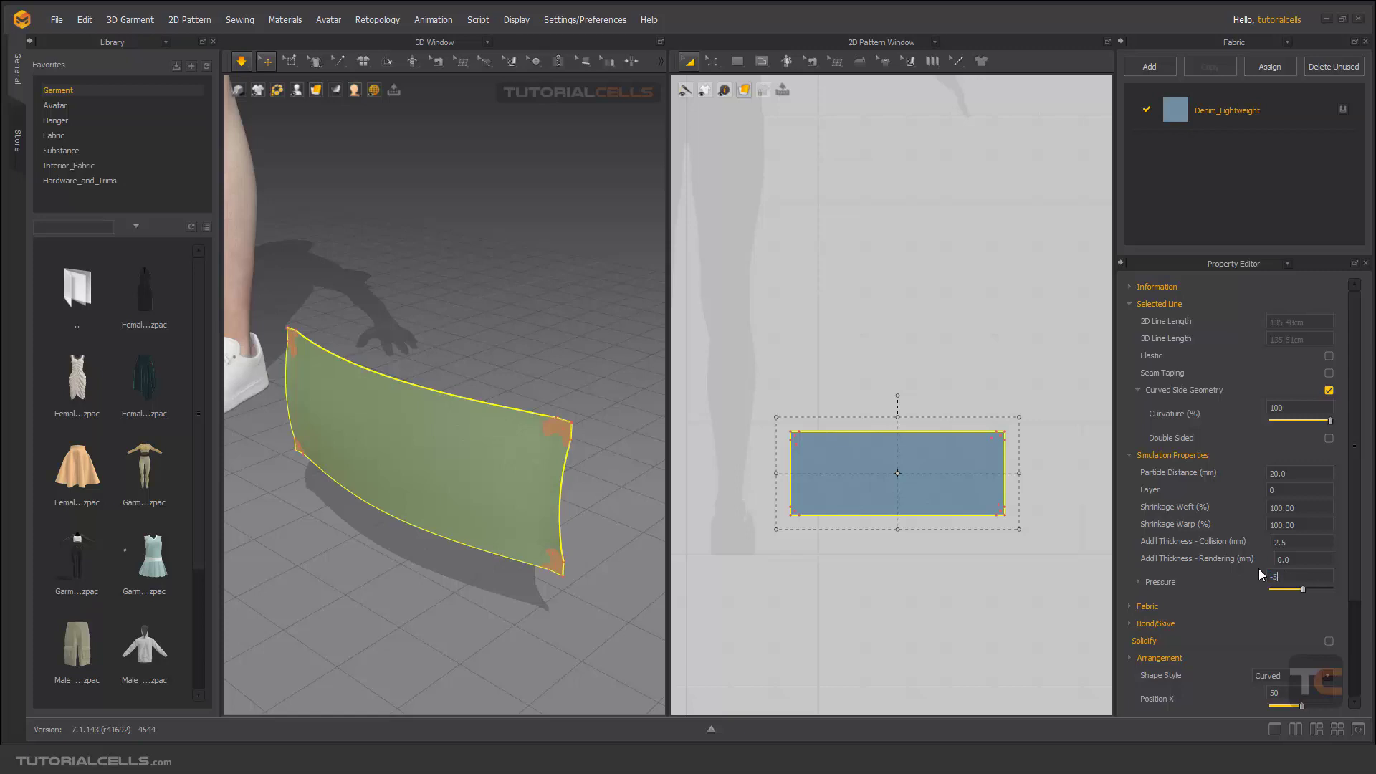
Apply Pressure -5 and pull the cloth panel to the right to test it.
{"action": "key", "text": "Return"}
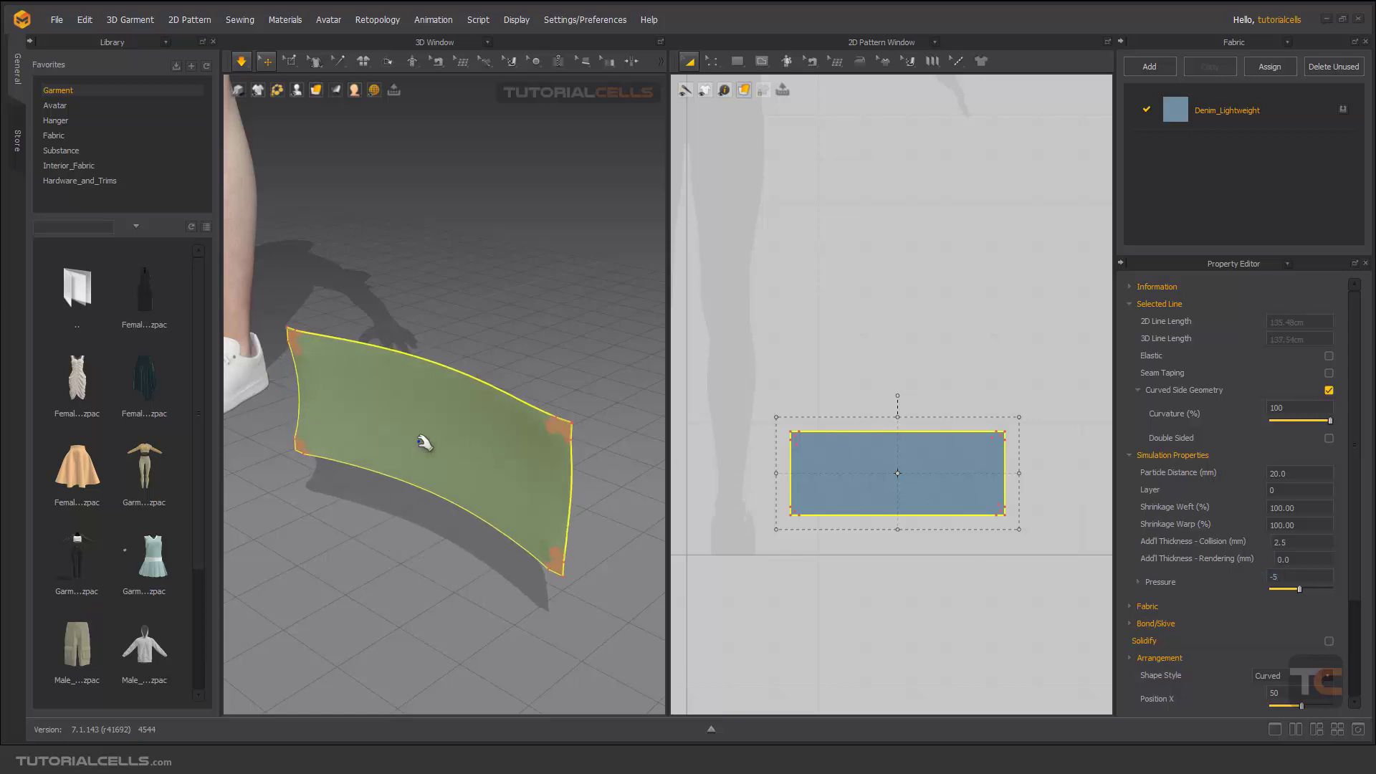
{"action": "right_click_drag", "start_coordinate": [421, 435], "coordinate": [365, 423]}
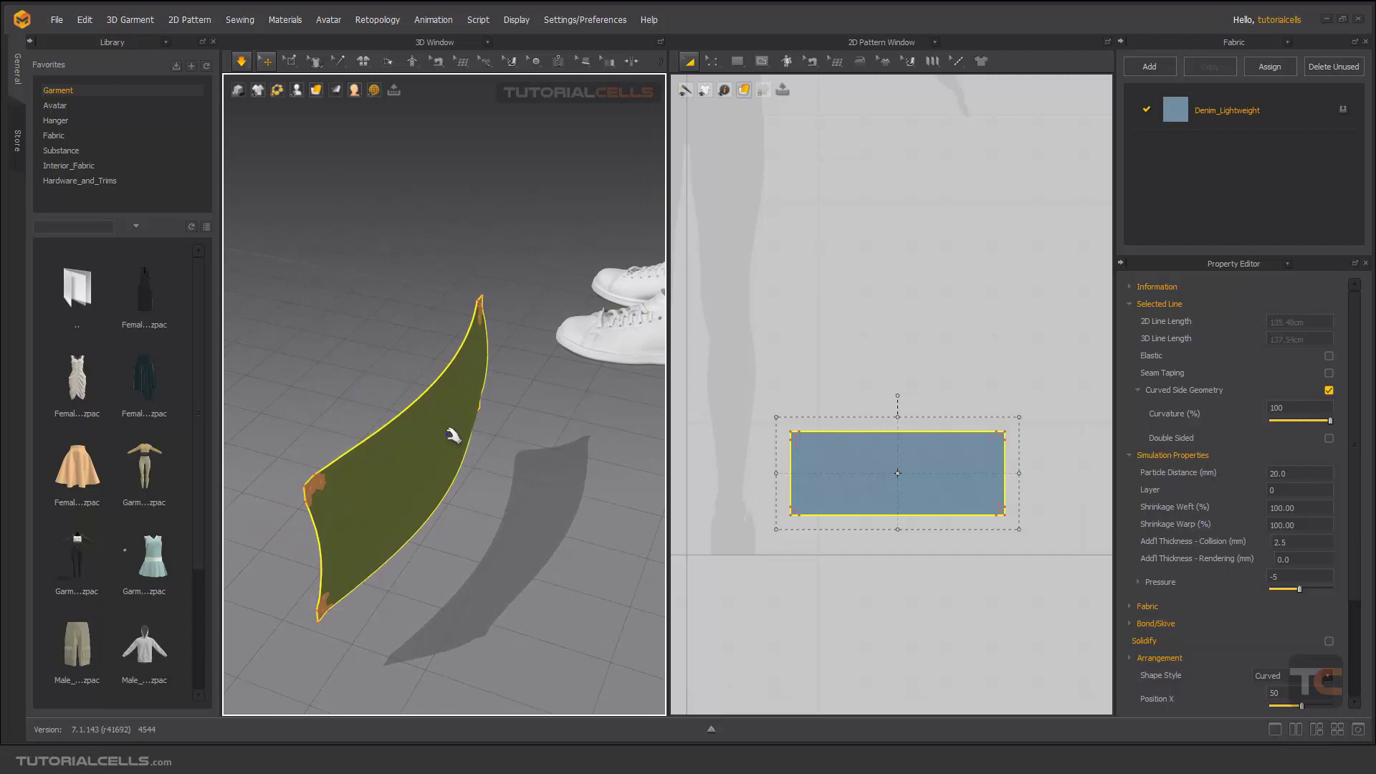
{"action": "left_click_drag", "start_coordinate": [450, 433], "coordinate": [560, 466]}
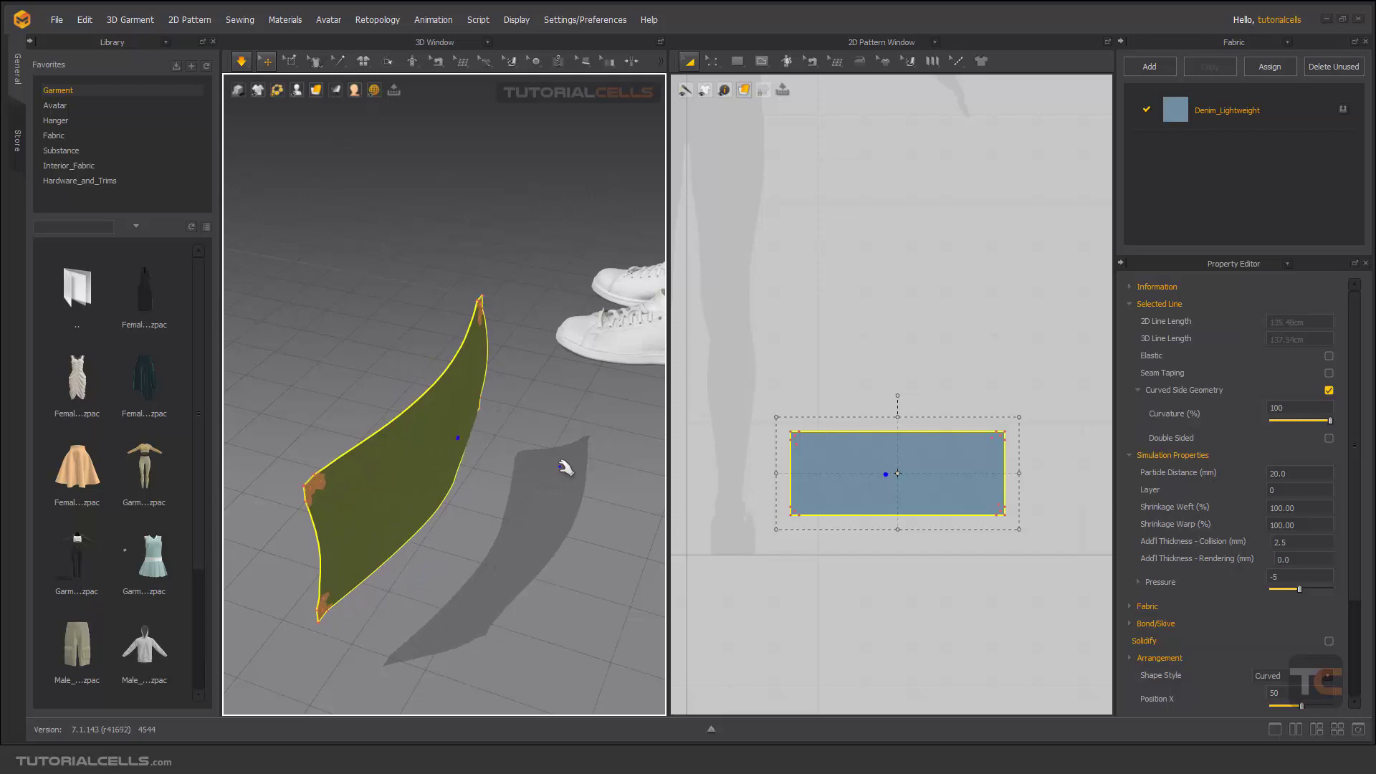
{"action": "left_click_drag", "start_coordinate": [449, 430], "coordinate": [489, 445]}
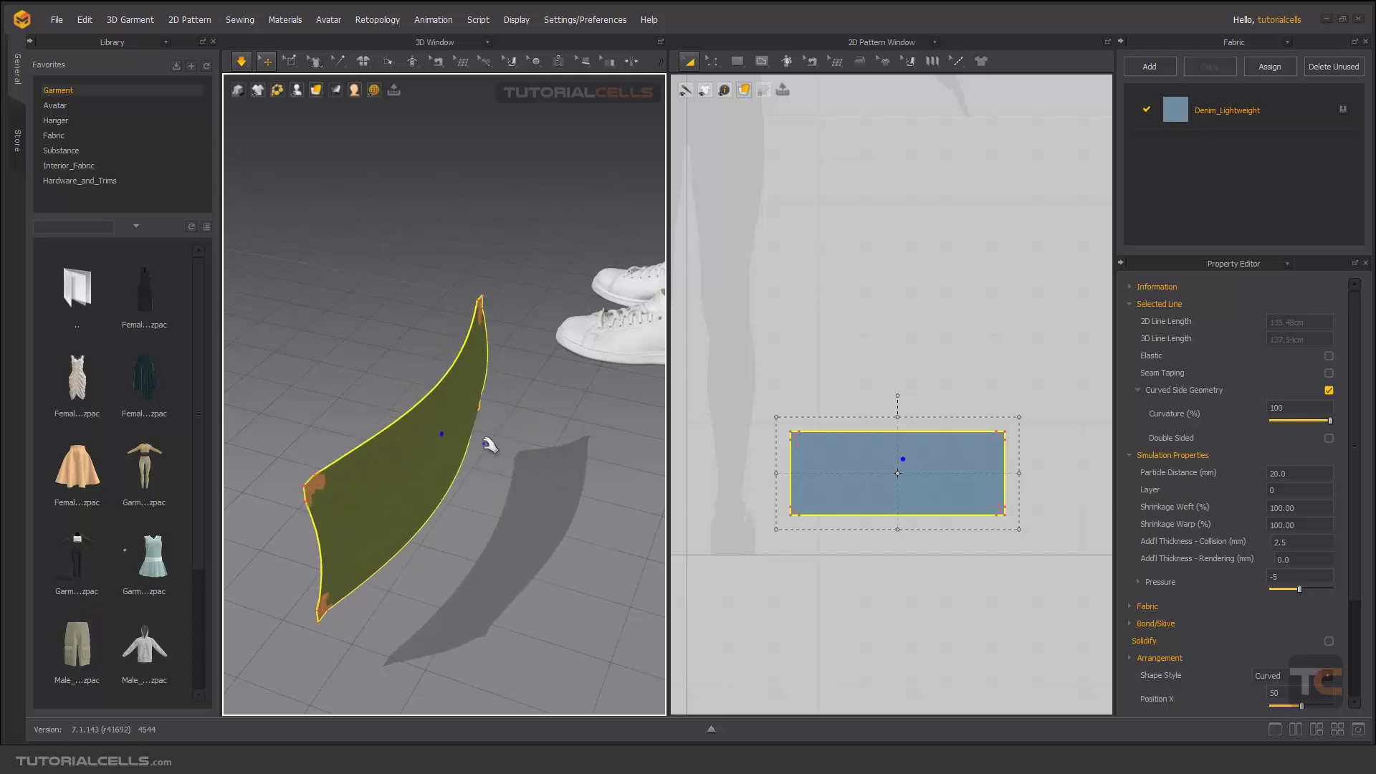
Reset the panel's Pressure to 0 so it flattens.
{"action": "right_click_drag", "start_coordinate": [490, 446], "coordinate": [587, 429]}
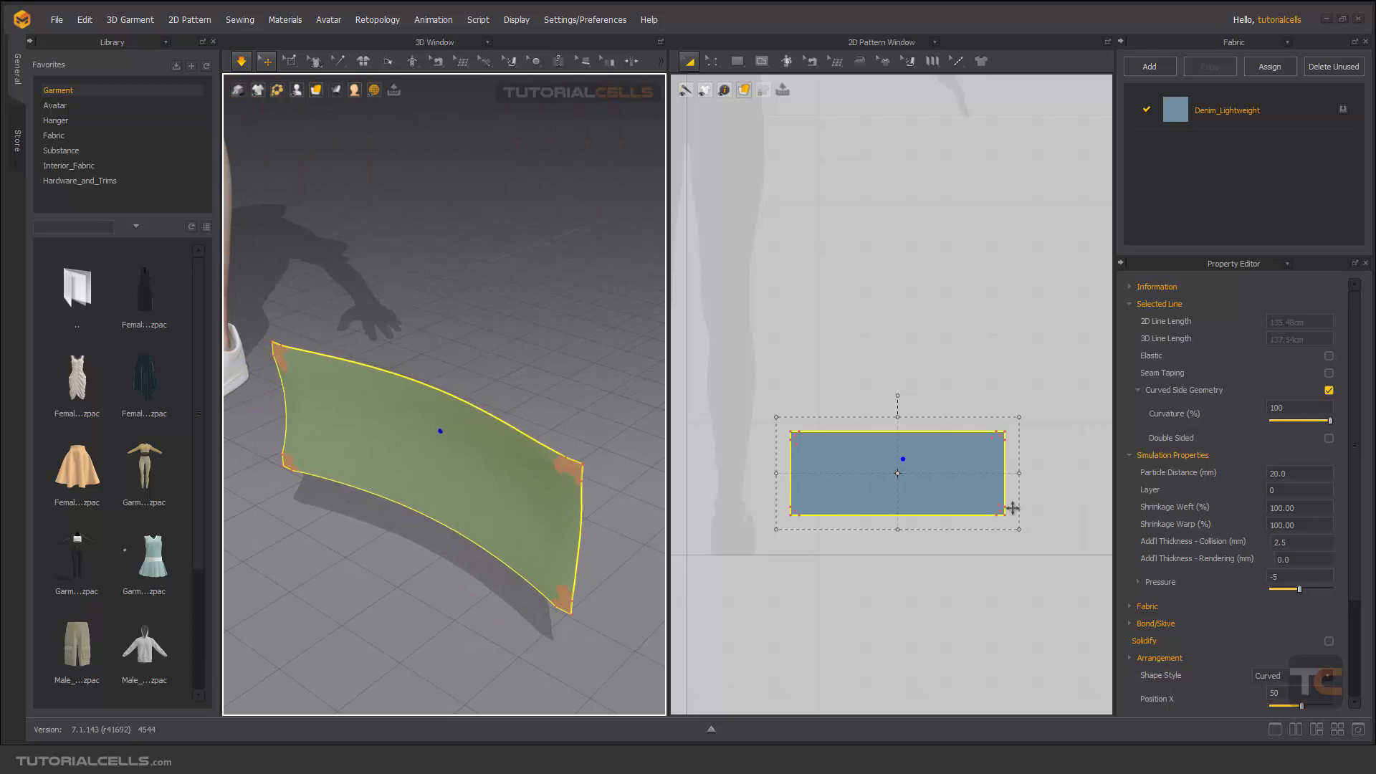
{"action": "double_click", "coordinate": [1274, 576]}
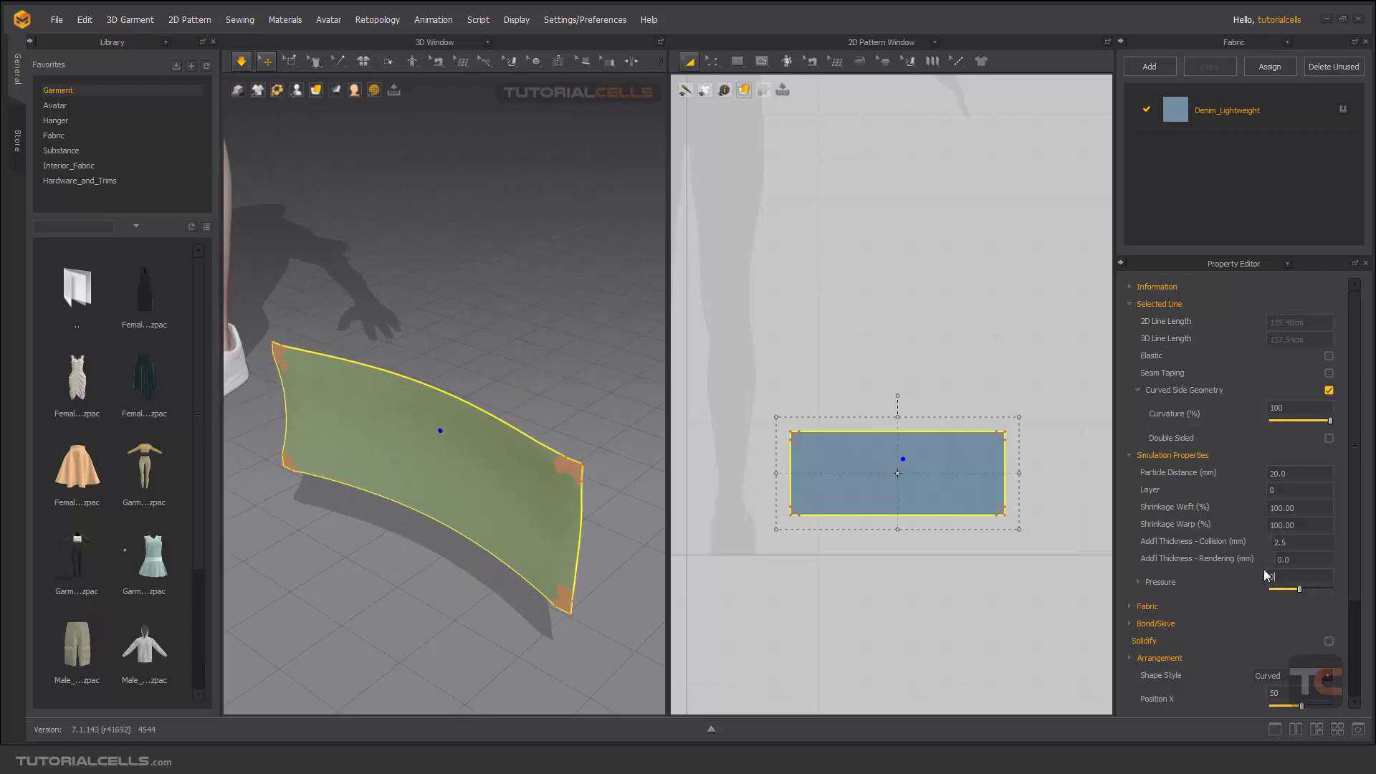
{"action": "key", "text": "Return"}
Stop the simulation and rotate the rectangle from upright to lying flat above the floor.
{"action": "scroll", "coordinate": [375, 390], "scroll_direction": "down", "scroll_amount": 1}
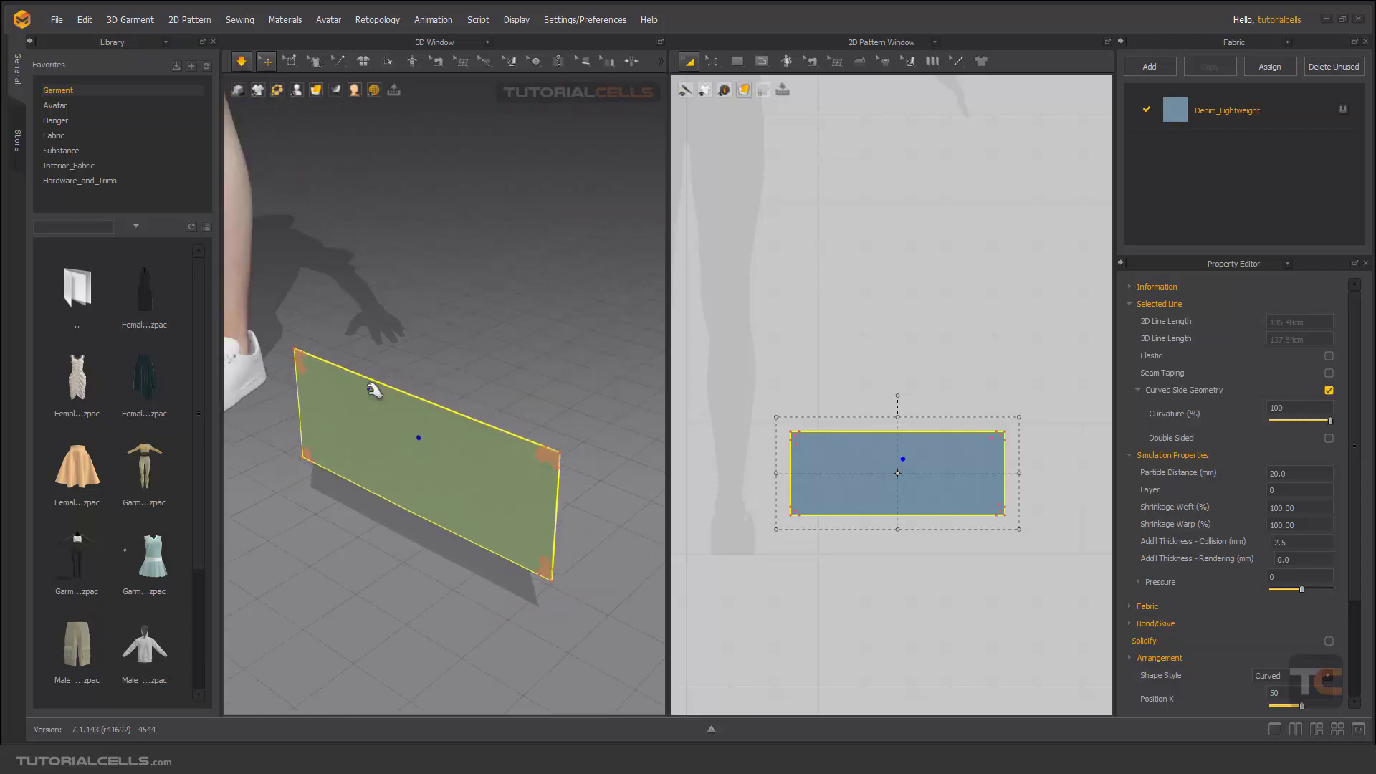
{"action": "right_click_drag", "start_coordinate": [386, 421], "coordinate": [445, 423]}
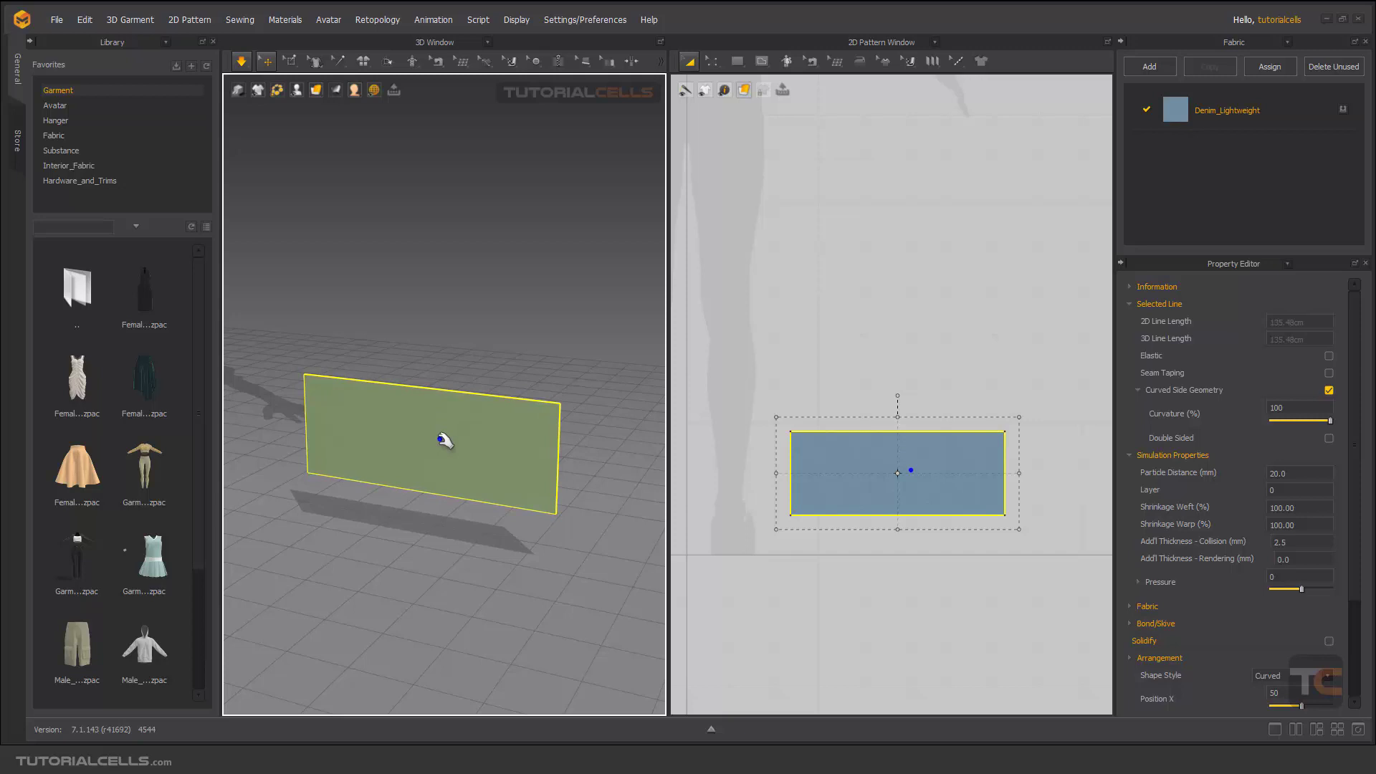
{"action": "key", "text": "space"}
{"action": "right_click_drag", "start_coordinate": [434, 425], "coordinate": [436, 430]}
{"action": "left_click", "coordinate": [436, 432]}
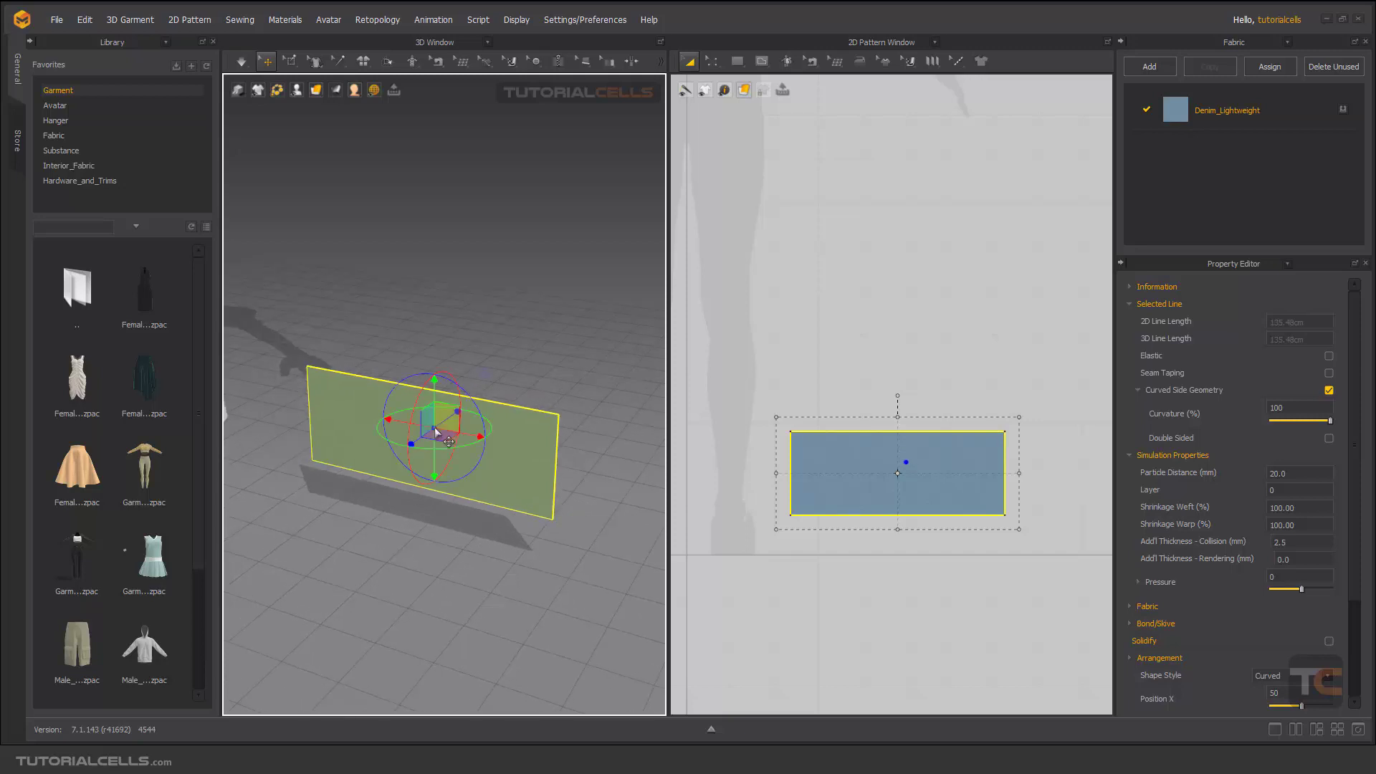
{"action": "left_click_drag", "start_coordinate": [409, 408], "coordinate": [501, 244]}
Change the simulation Gravity from 0.0 to -9800.0 in Simulation Properties.
{"action": "right_click", "coordinate": [519, 218]}
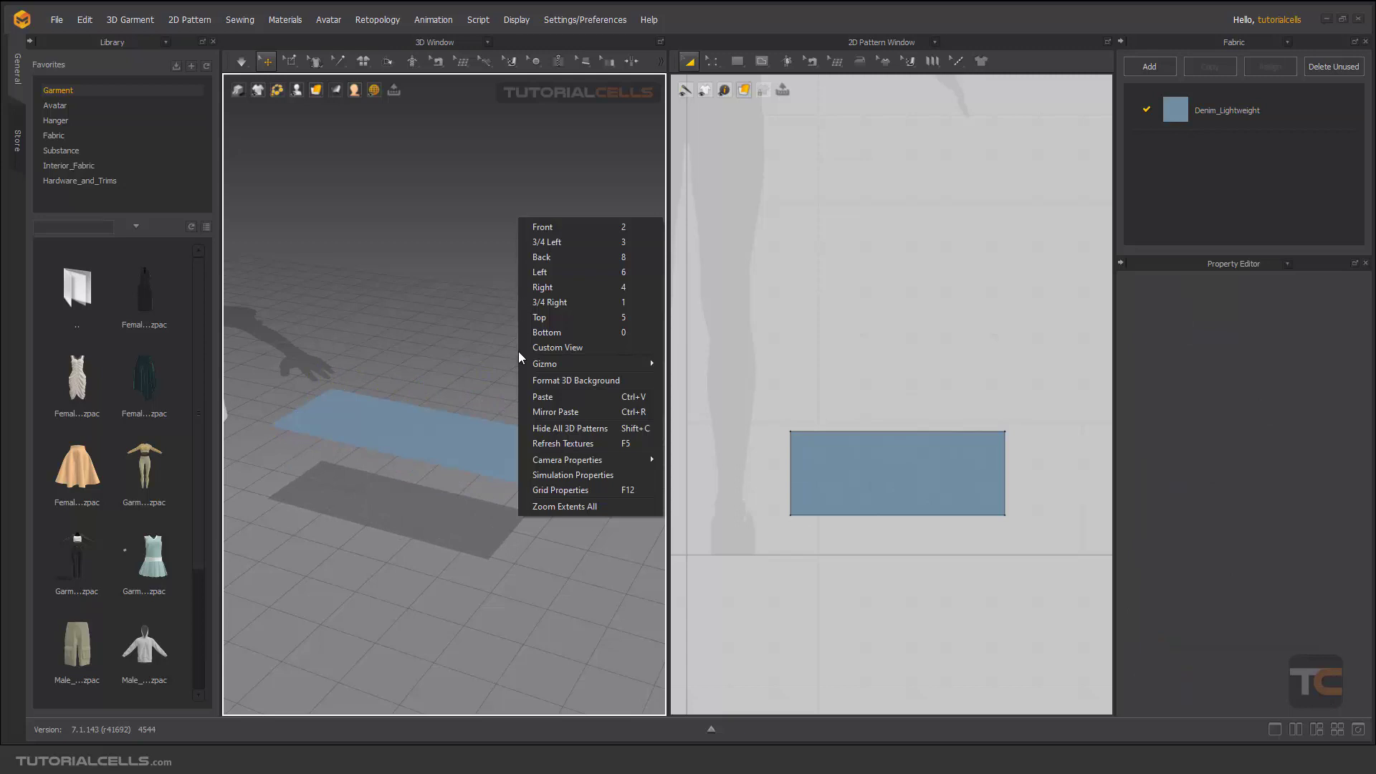
{"action": "left_click", "coordinate": [543, 475]}
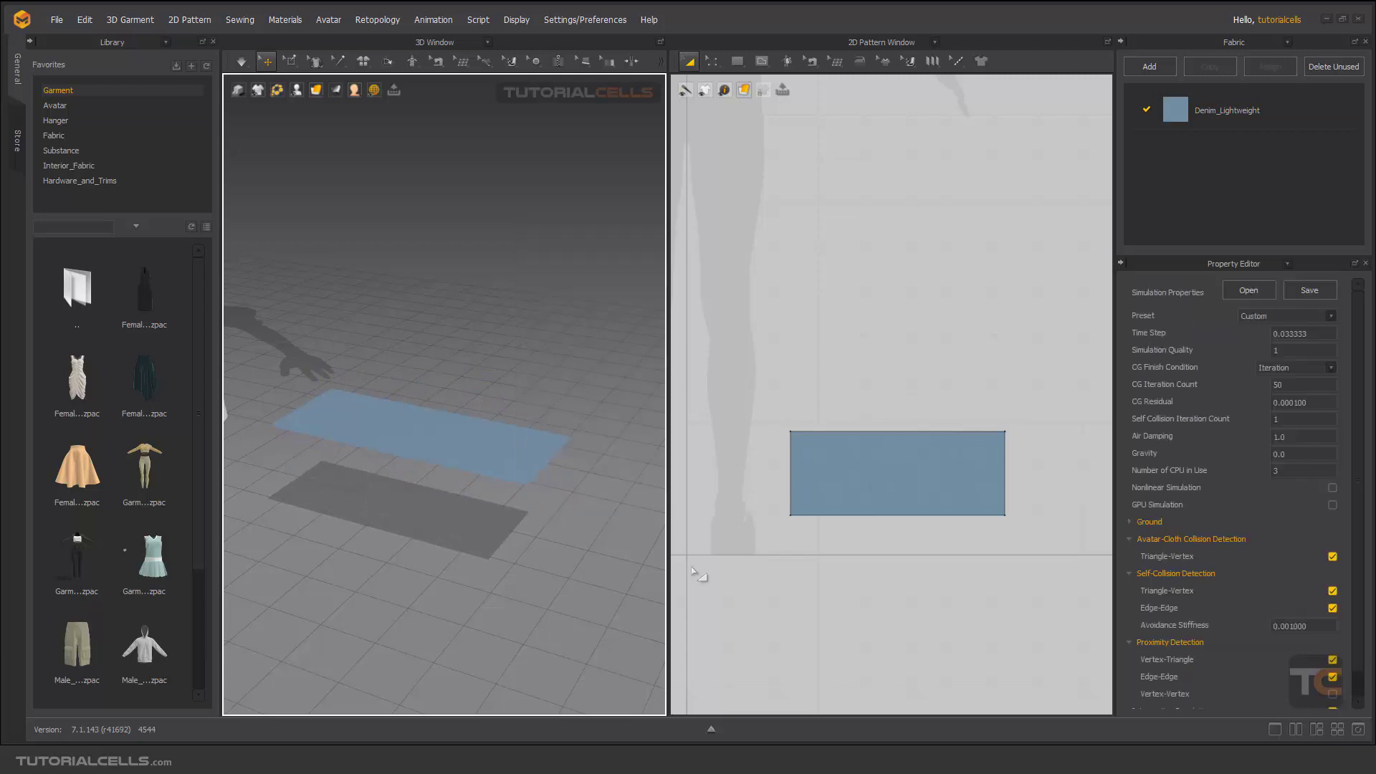
{"action": "left_click", "coordinate": [1292, 458]}
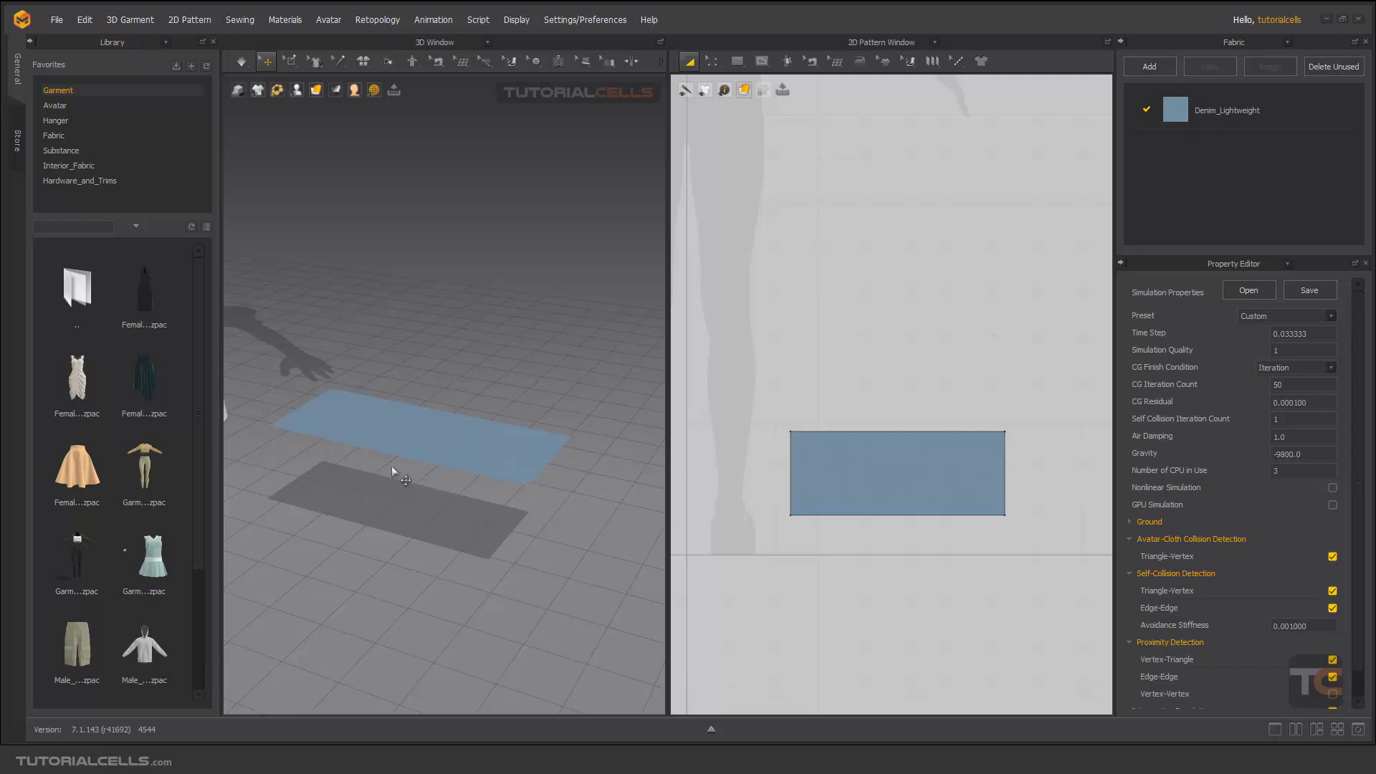
{"action": "left_click", "coordinate": [420, 436]}
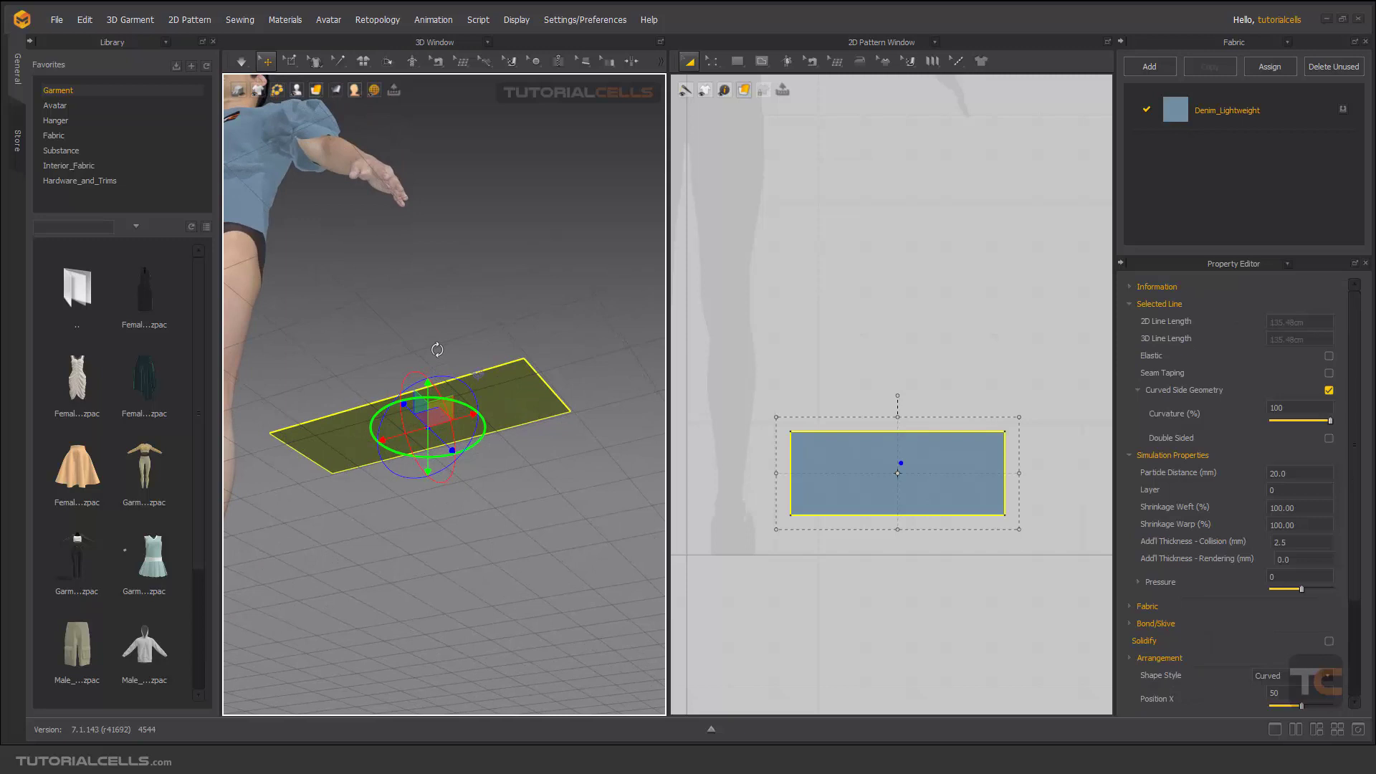
Raise the rectangle, then copy-paste a duplicate placed above the original in the 2D layout.
{"action": "right_click_drag", "start_coordinate": [437, 350], "coordinate": [440, 428]}
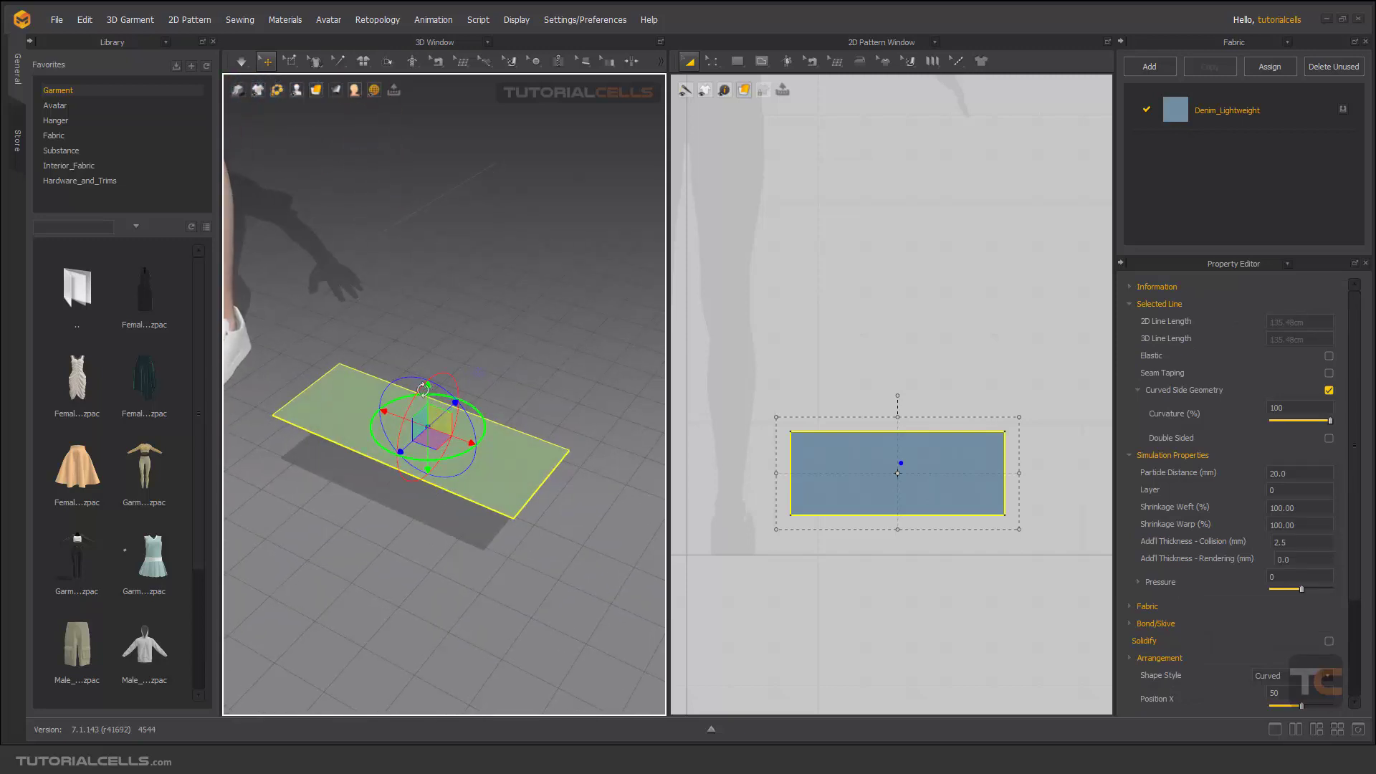
{"action": "left_click_drag", "start_coordinate": [423, 389], "coordinate": [441, 337]}
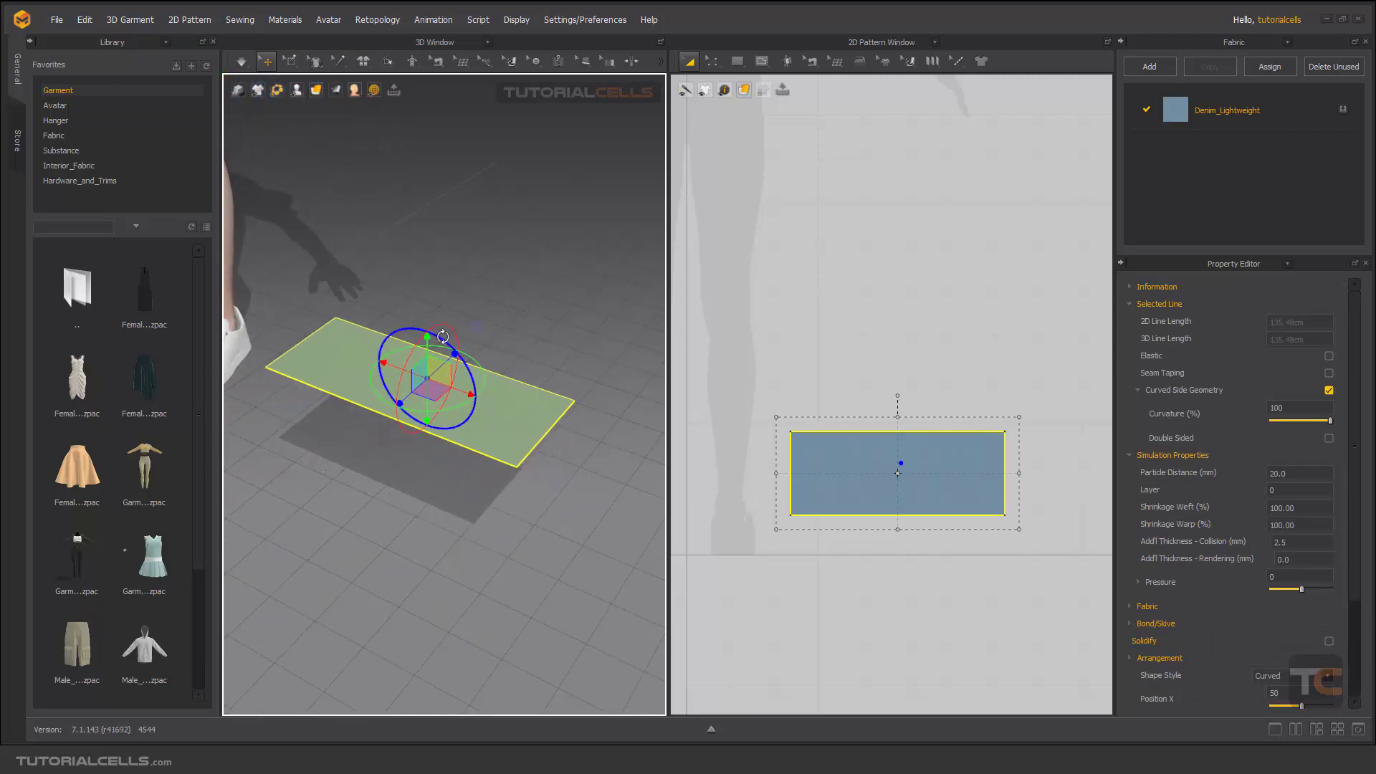
{"action": "key", "text": "ctrl+c"}
{"action": "key", "text": "ctrl+v"}
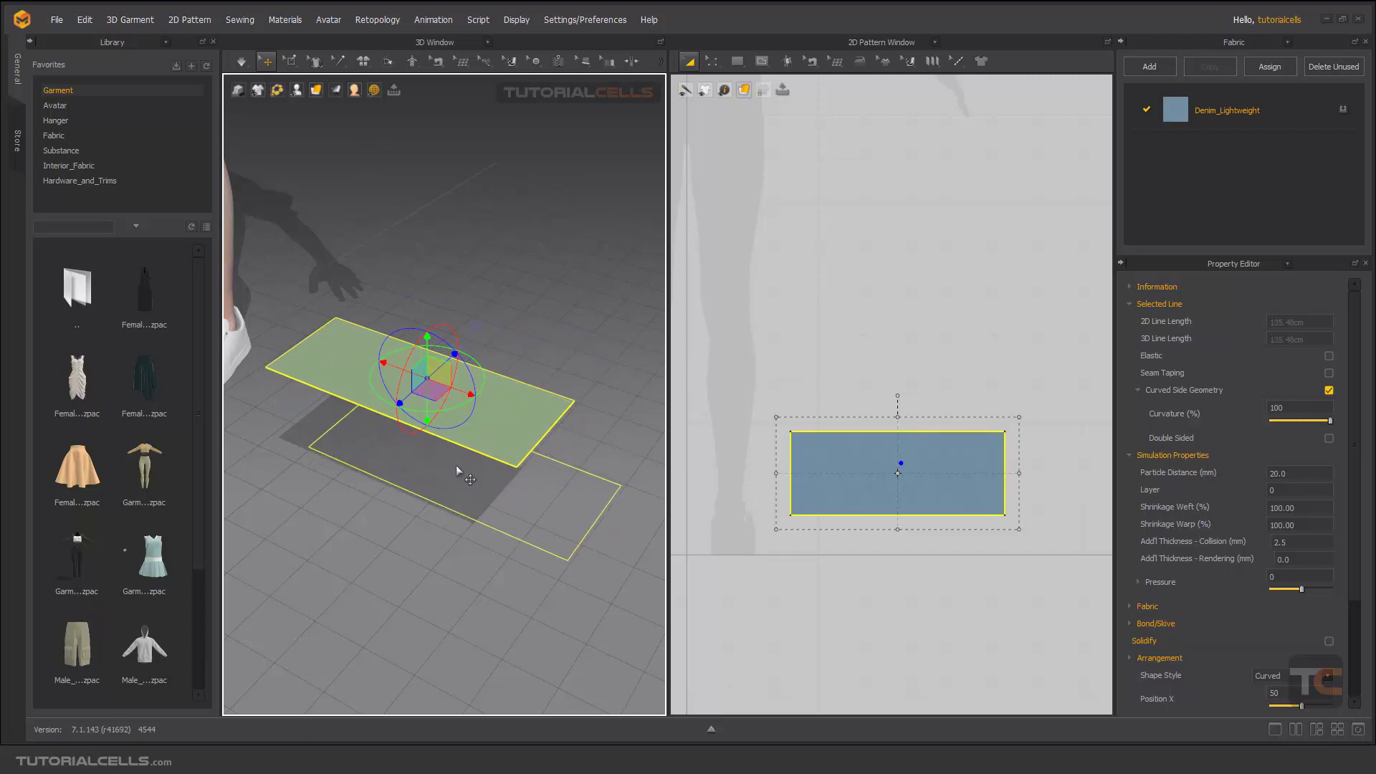
{"action": "left_click", "coordinate": [445, 473]}
{"action": "right_click_drag", "start_coordinate": [480, 499], "coordinate": [475, 459]}
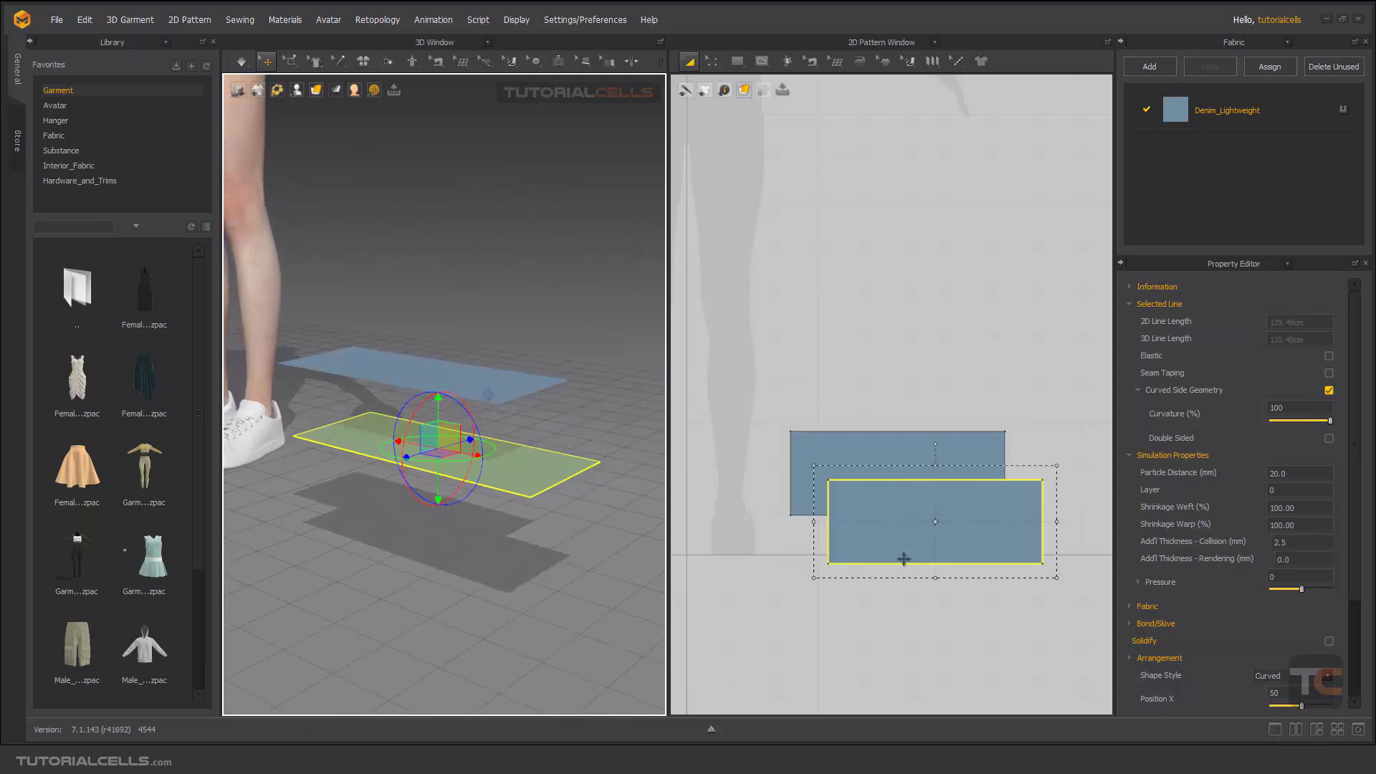
{"action": "left_click_drag", "start_coordinate": [890, 521], "coordinate": [889, 452]}
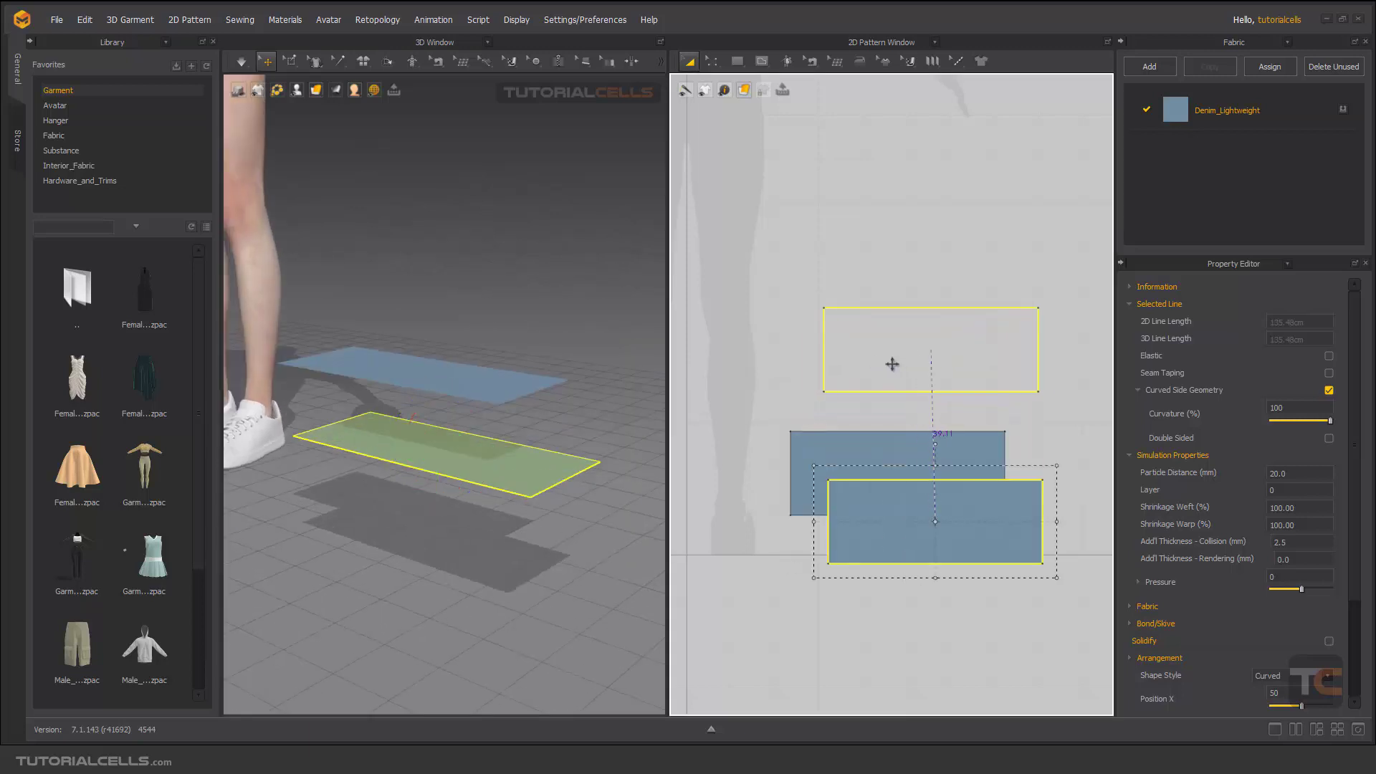
{"action": "left_click", "coordinate": [899, 348]}
Flip the duplicate to lie flat and line it up directly over the original.
{"action": "right_click_drag", "start_coordinate": [363, 450], "coordinate": [435, 471]}
{"action": "left_click", "coordinate": [435, 470]}
{"action": "left_click_drag", "start_coordinate": [463, 512], "coordinate": [484, 560]}
{"action": "left_click_drag", "start_coordinate": [455, 431], "coordinate": [482, 500]}
{"action": "right_click_drag", "start_coordinate": [482, 499], "coordinate": [493, 460]}
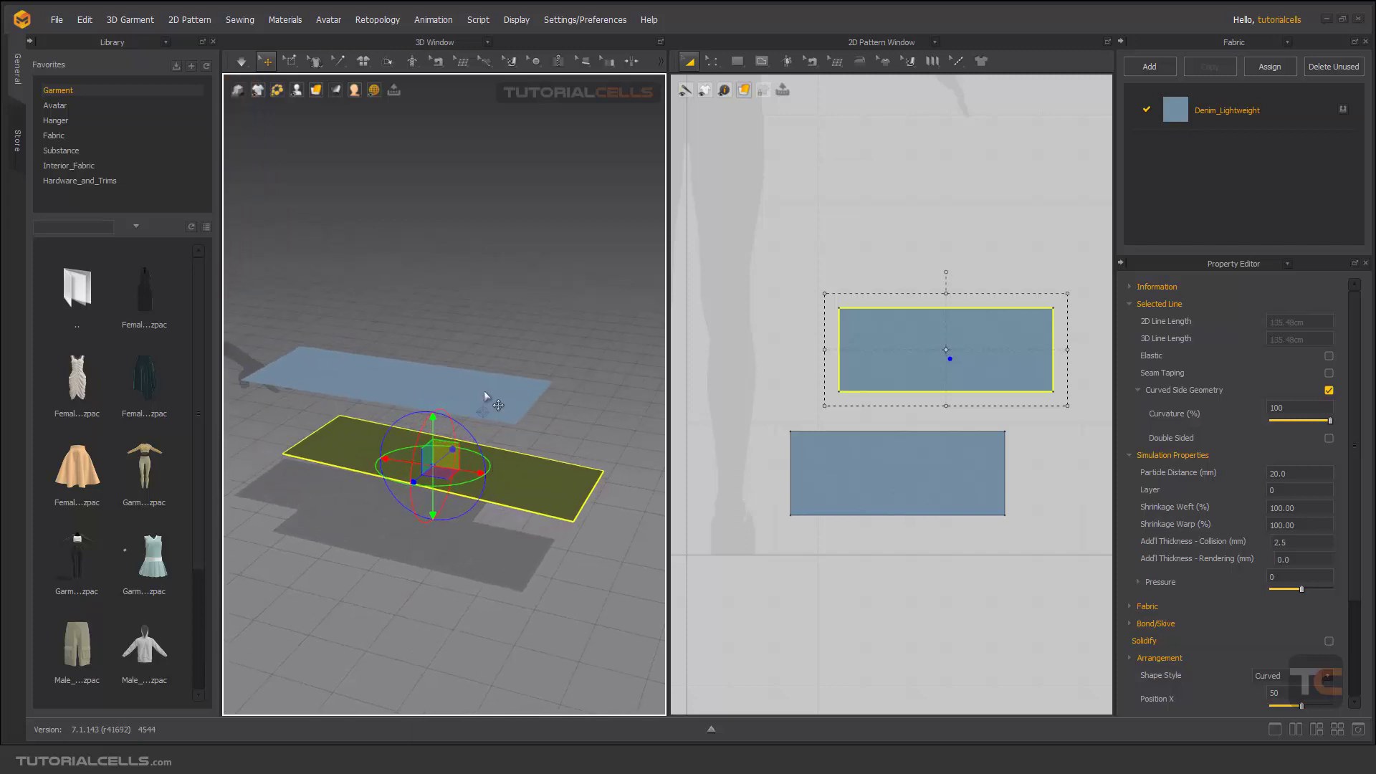
{"action": "left_click", "coordinate": [484, 390]}
{"action": "left_click", "coordinate": [442, 380]}
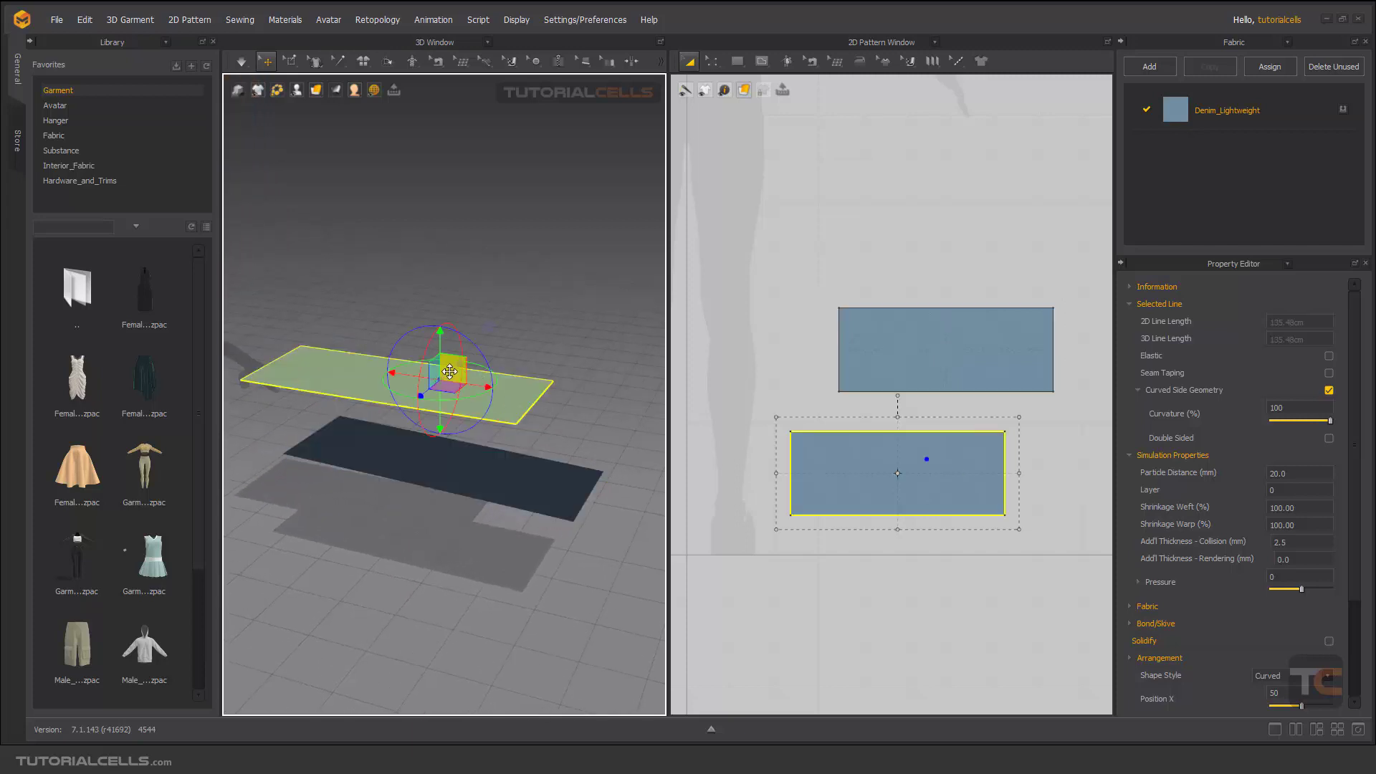
{"action": "left_click_drag", "start_coordinate": [459, 371], "coordinate": [512, 383]}
{"action": "right_click_drag", "start_coordinate": [508, 462], "coordinate": [486, 495]}
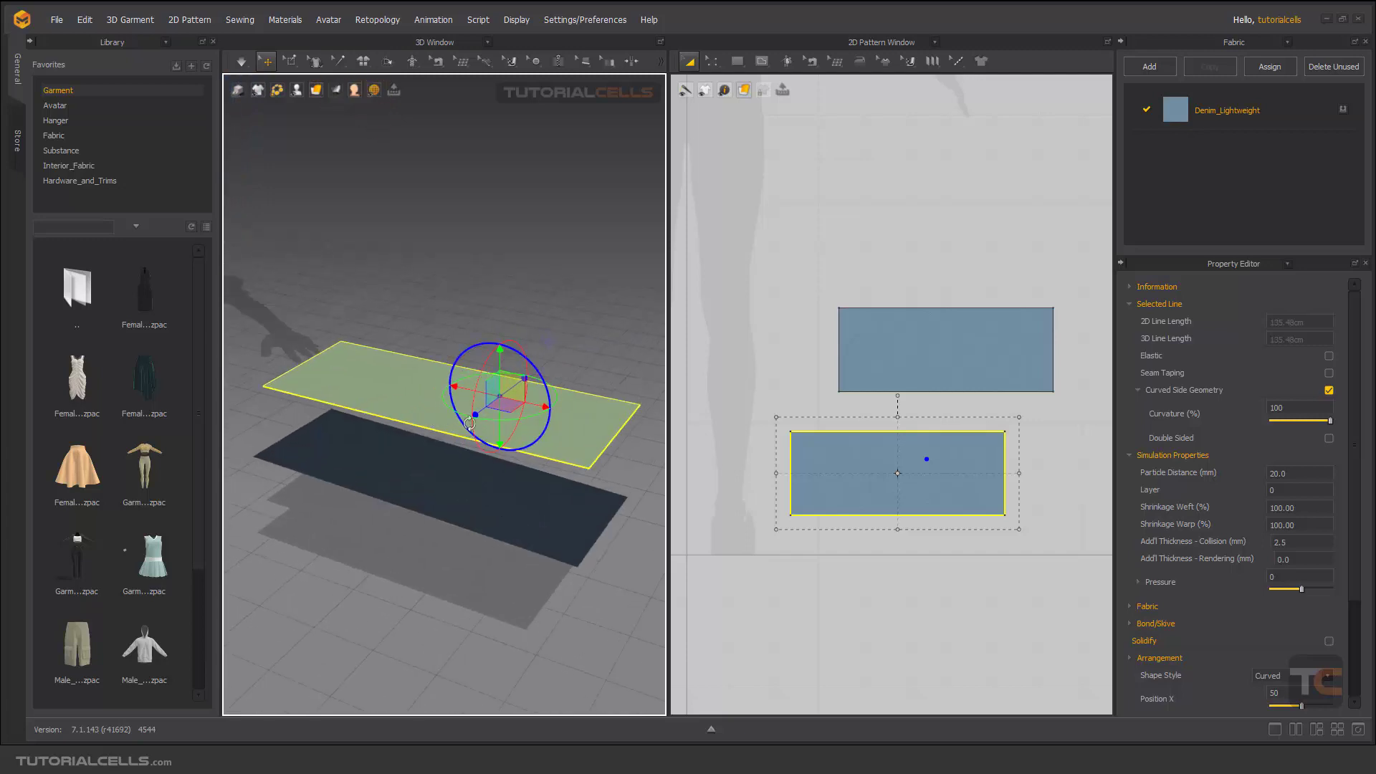
Sew the long front edges and the right short edges with Segment Sewing.
{"action": "left_click", "coordinate": [434, 61]}
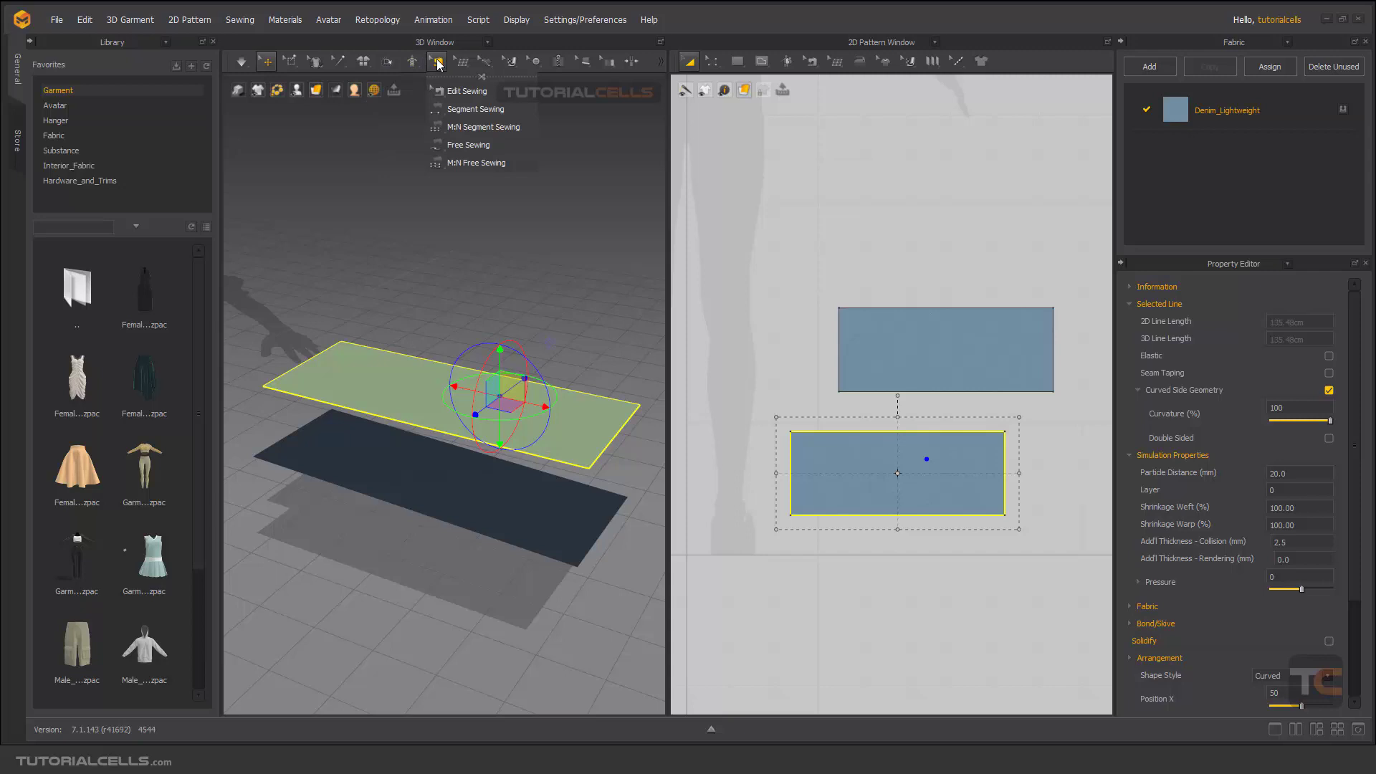
{"action": "left_click", "coordinate": [450, 108]}
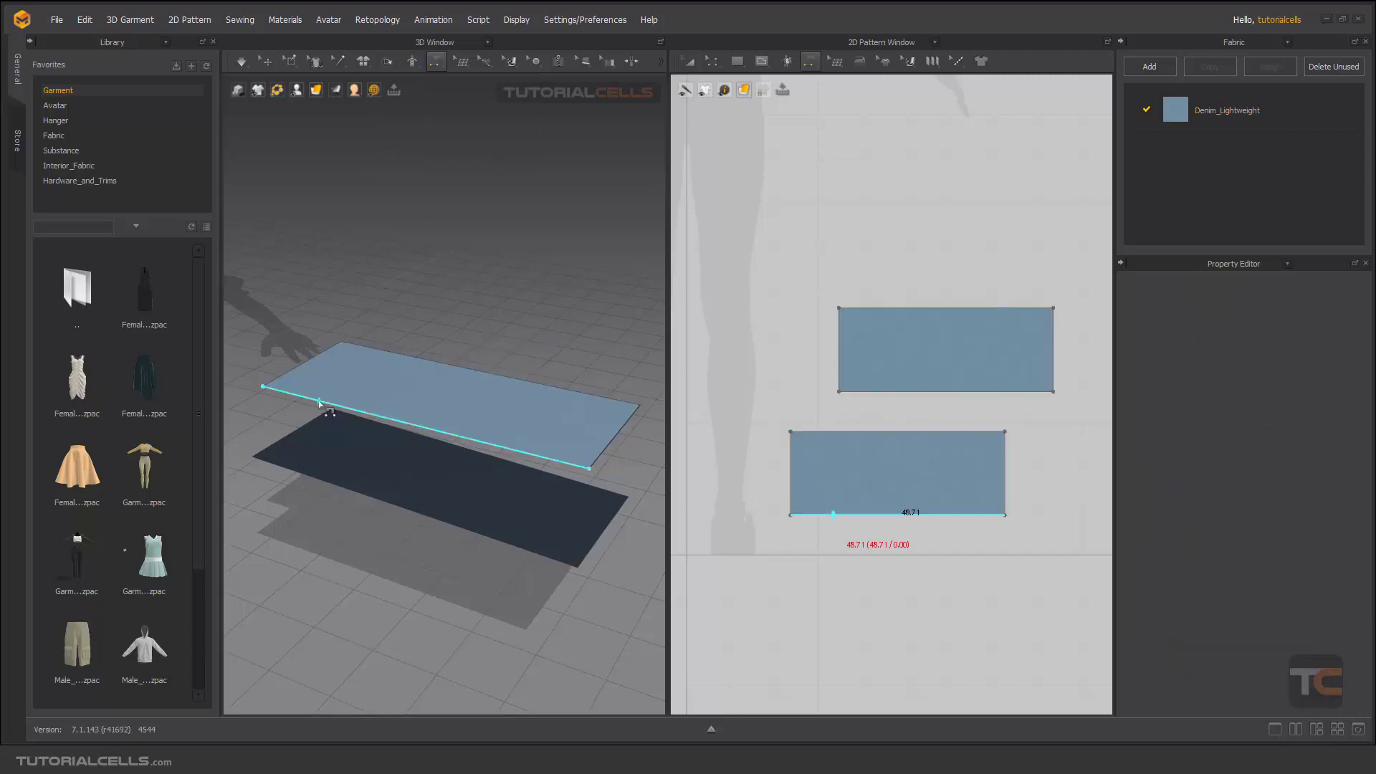
{"action": "left_click", "coordinate": [305, 460]}
{"action": "left_click", "coordinate": [300, 467]}
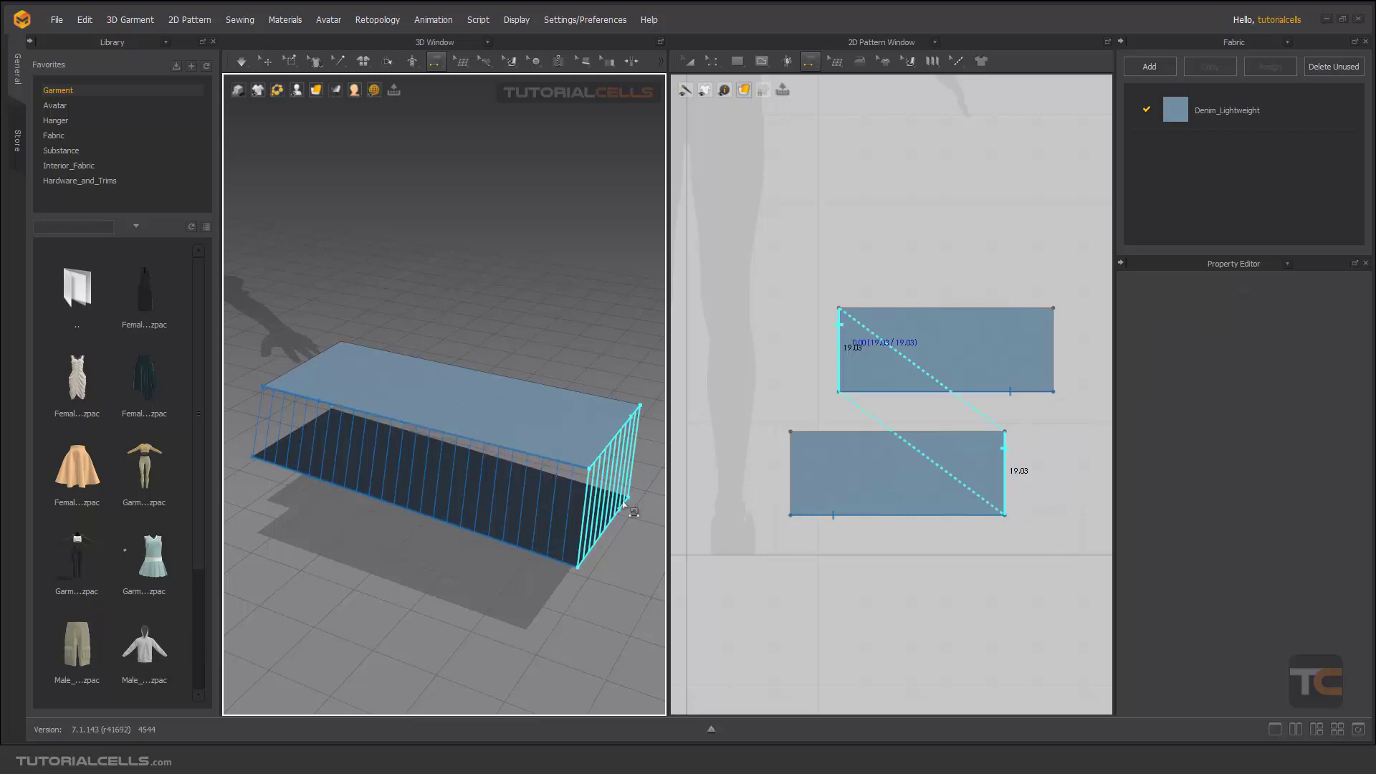
{"action": "left_click", "coordinate": [622, 504]}
Sew the remaining short edges and the last long edges to close the box.
{"action": "right_click_drag", "start_coordinate": [439, 442], "coordinate": [608, 433]}
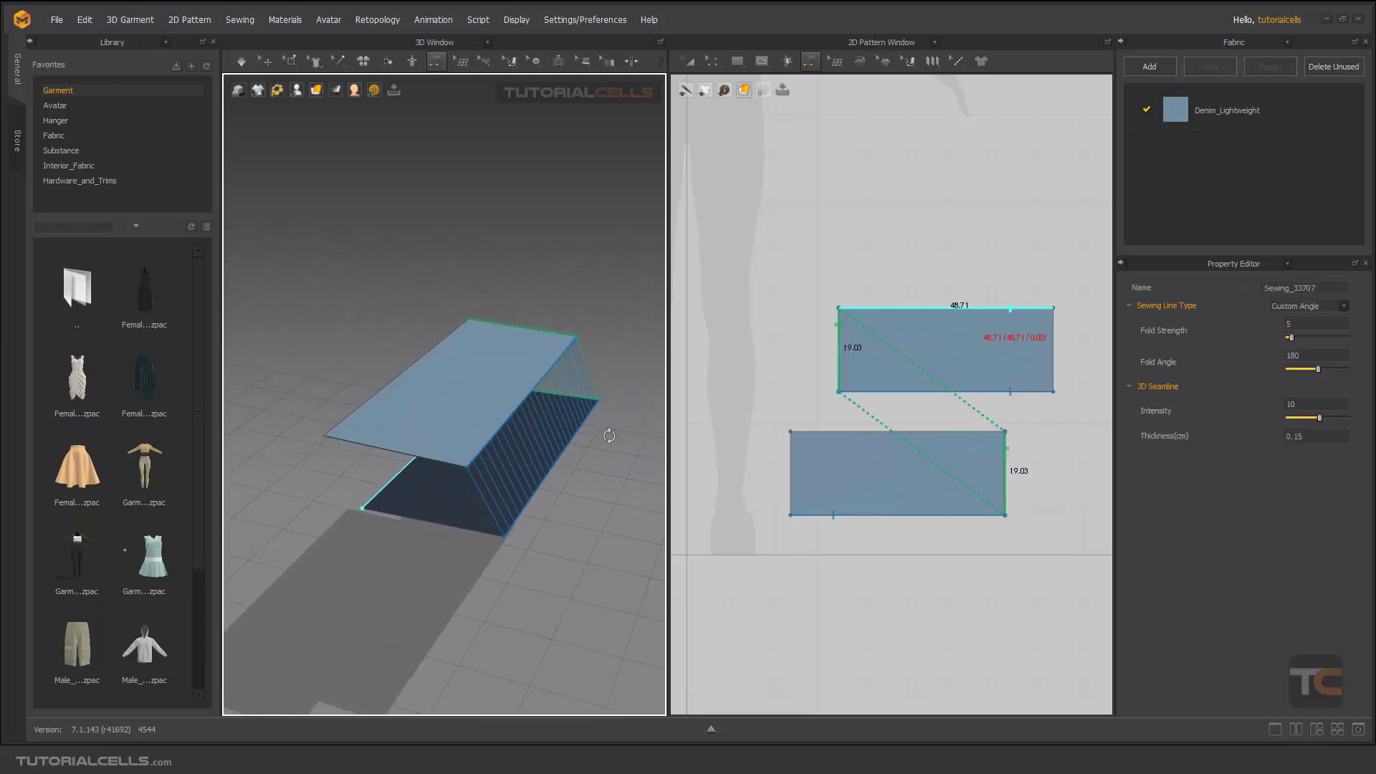
{"action": "left_click", "coordinate": [419, 456]}
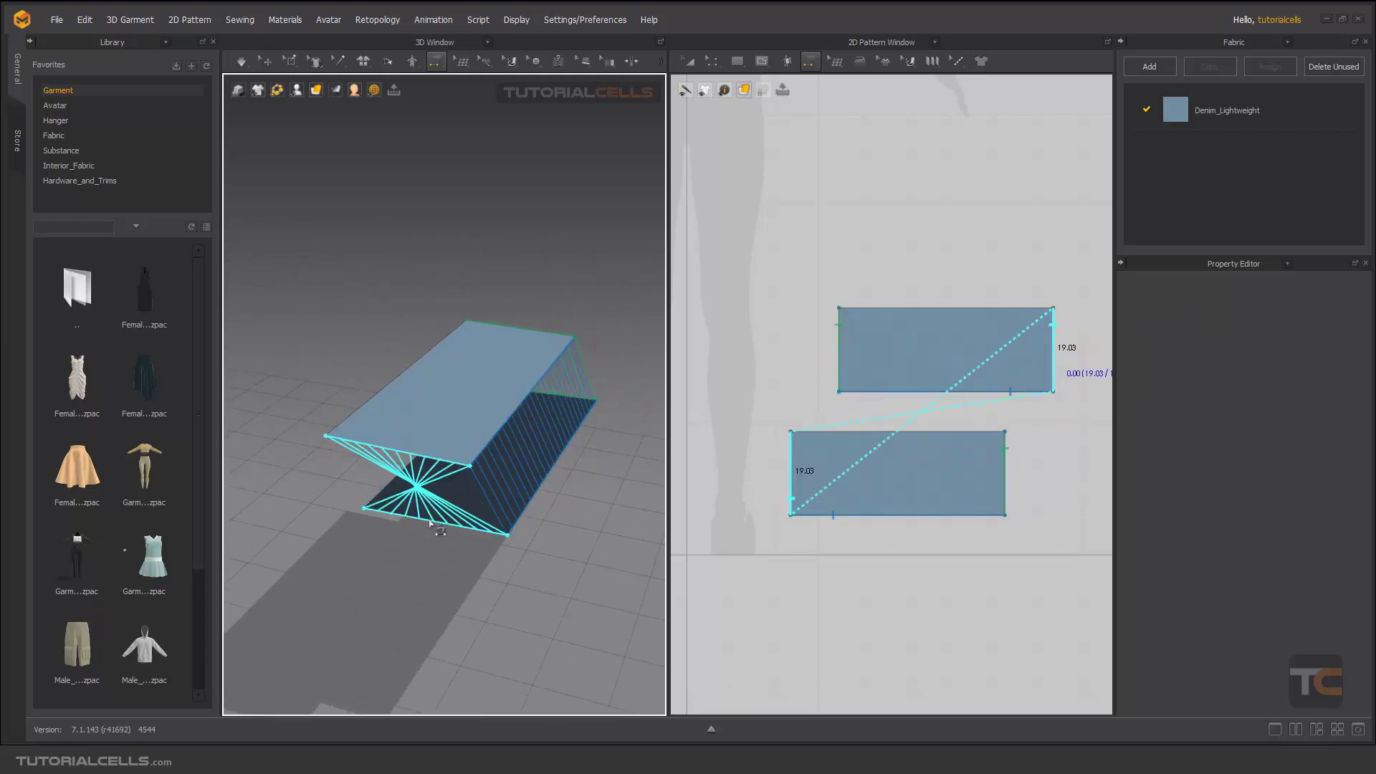
{"action": "left_click", "coordinate": [399, 506]}
{"action": "right_click_drag", "start_coordinate": [398, 506], "coordinate": [516, 444]}
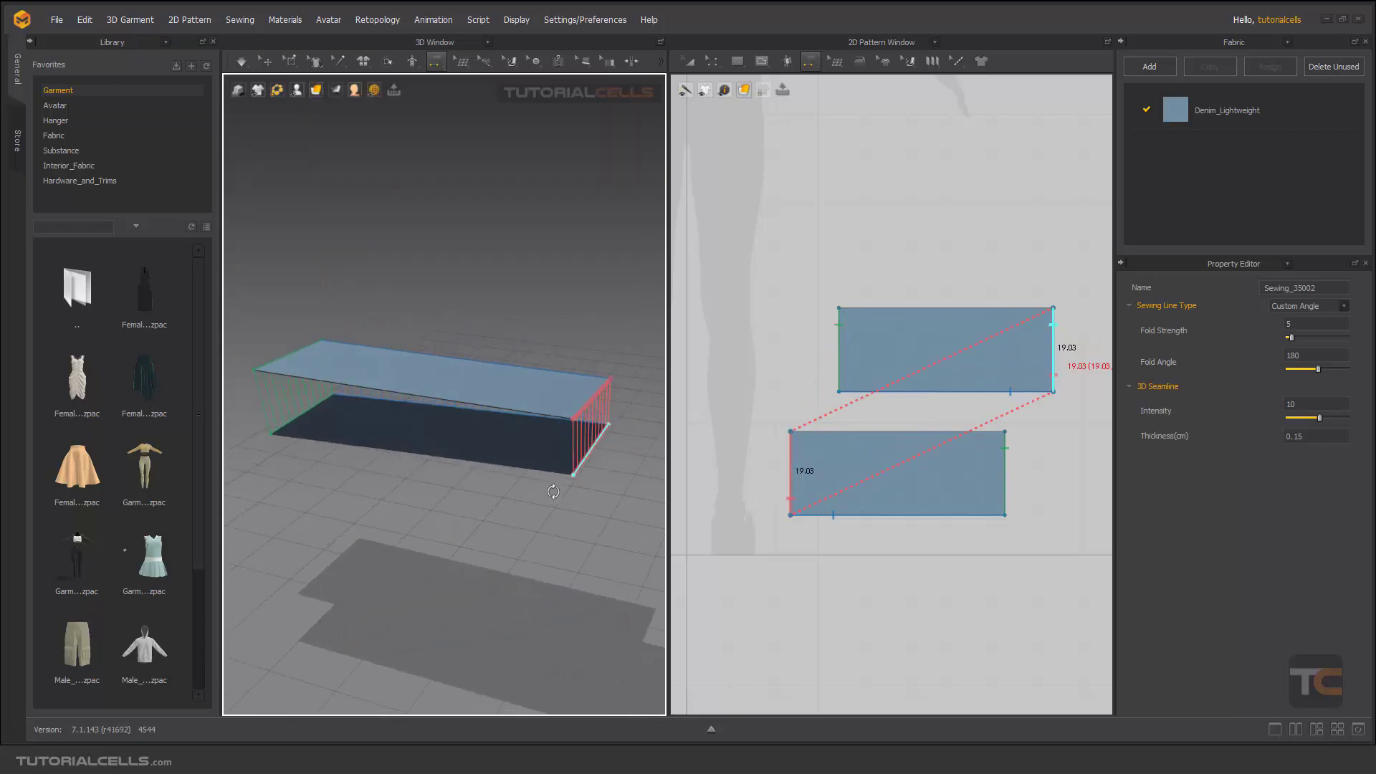
{"action": "left_click", "coordinate": [553, 420]}
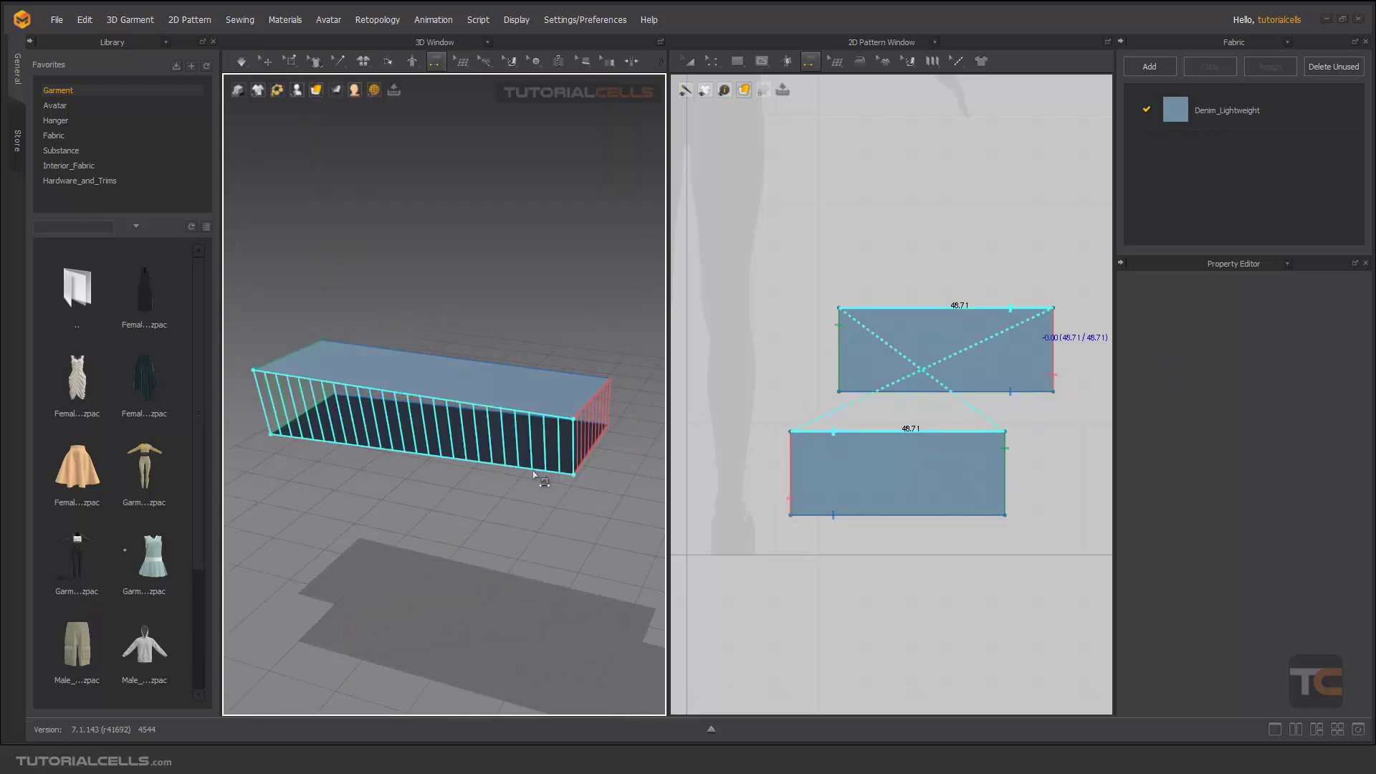
{"action": "left_click", "coordinate": [544, 473]}
{"action": "left_click", "coordinate": [266, 61]}
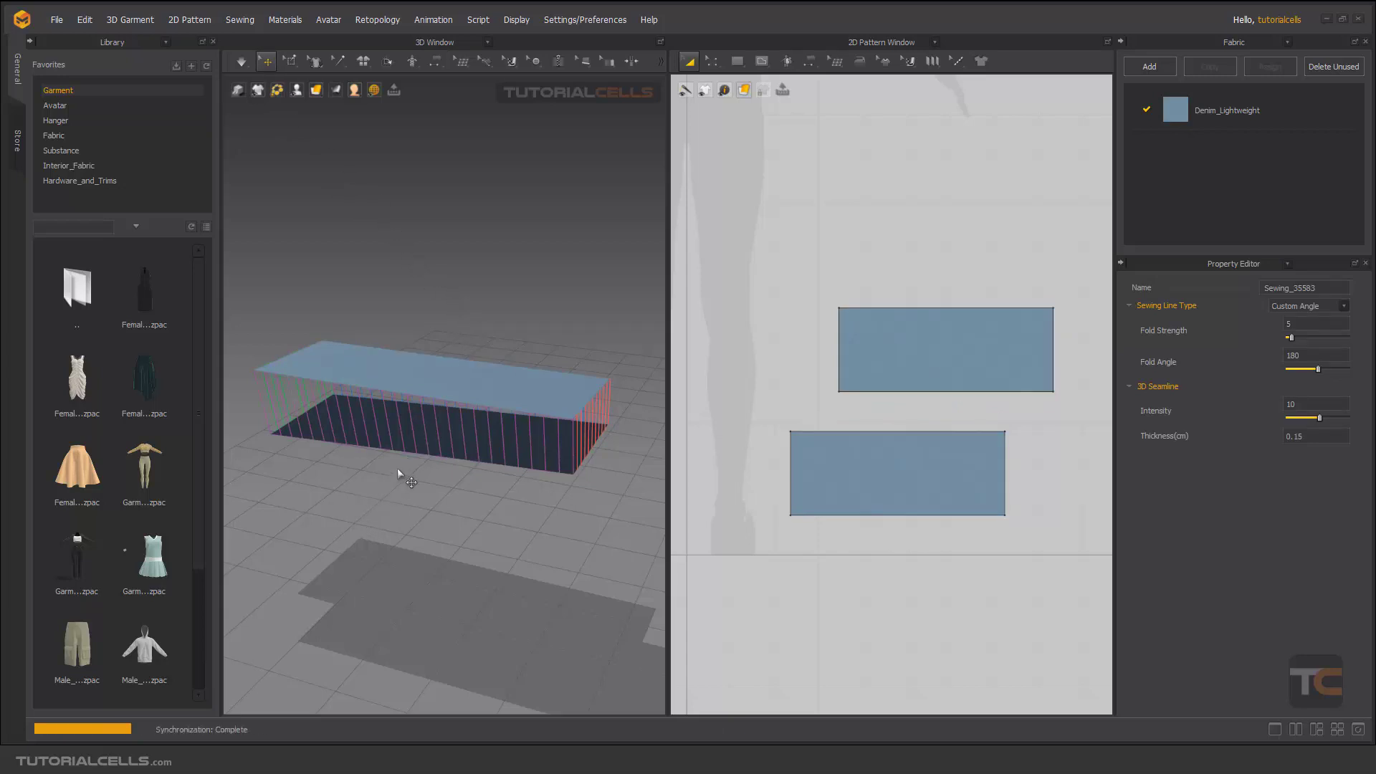
Simulate until the sewn rectangles drop onto the floor, then stop the simulation.
{"action": "key", "text": "space"}
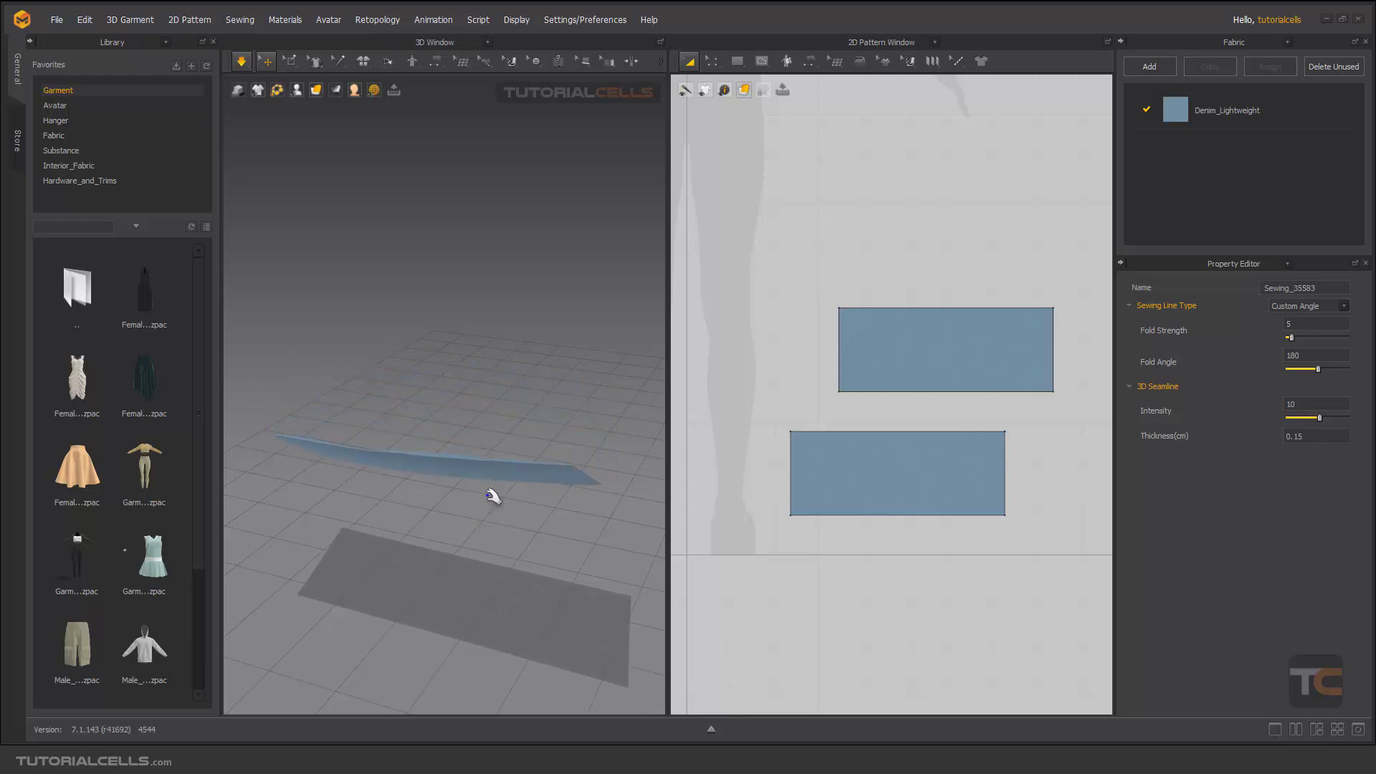
{"action": "right_click_drag", "start_coordinate": [488, 495], "coordinate": [401, 507]}
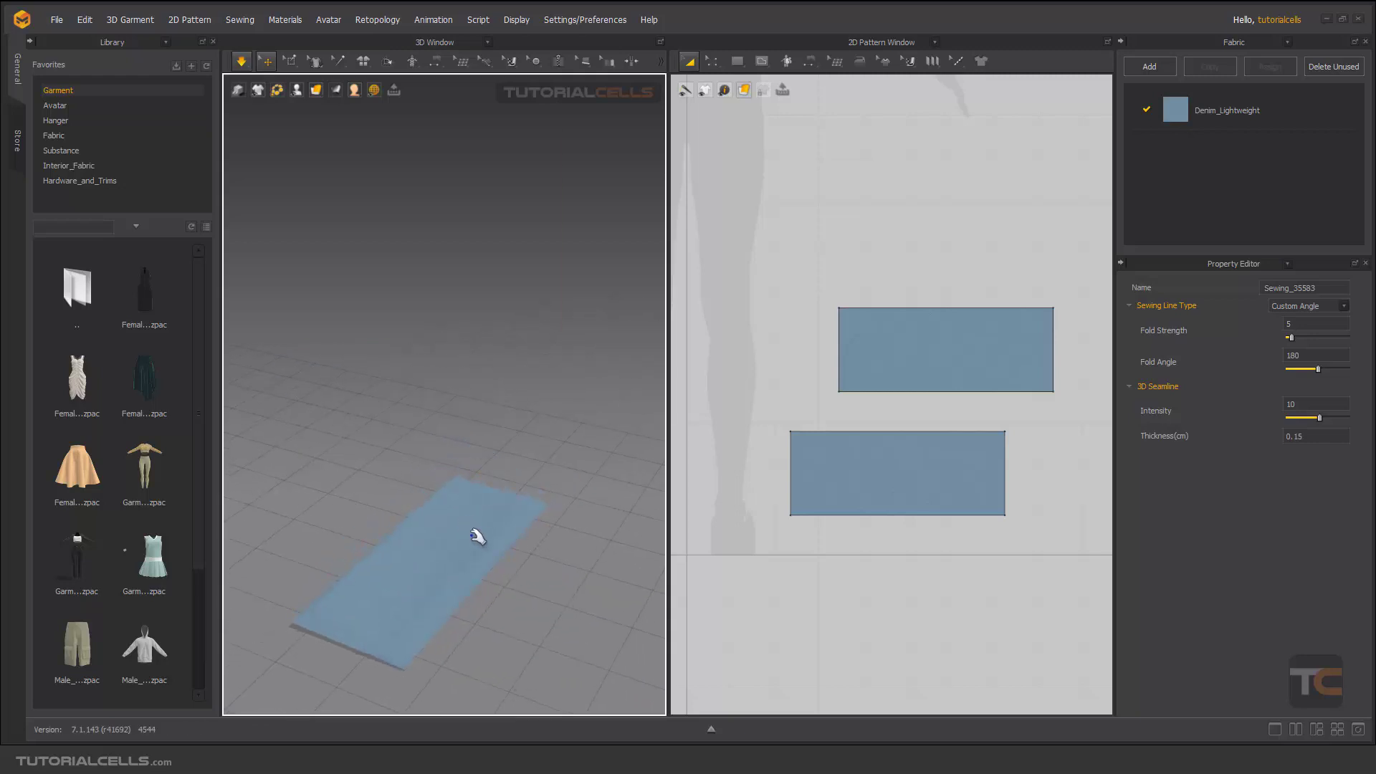
{"action": "right_click_drag", "start_coordinate": [474, 536], "coordinate": [284, 524]}
{"action": "key", "text": "space"}
{"action": "scroll", "coordinate": [476, 490], "scroll_direction": "down", "scroll_amount": 3}
{"action": "scroll", "coordinate": [864, 359], "scroll_direction": "down", "scroll_amount": 4}
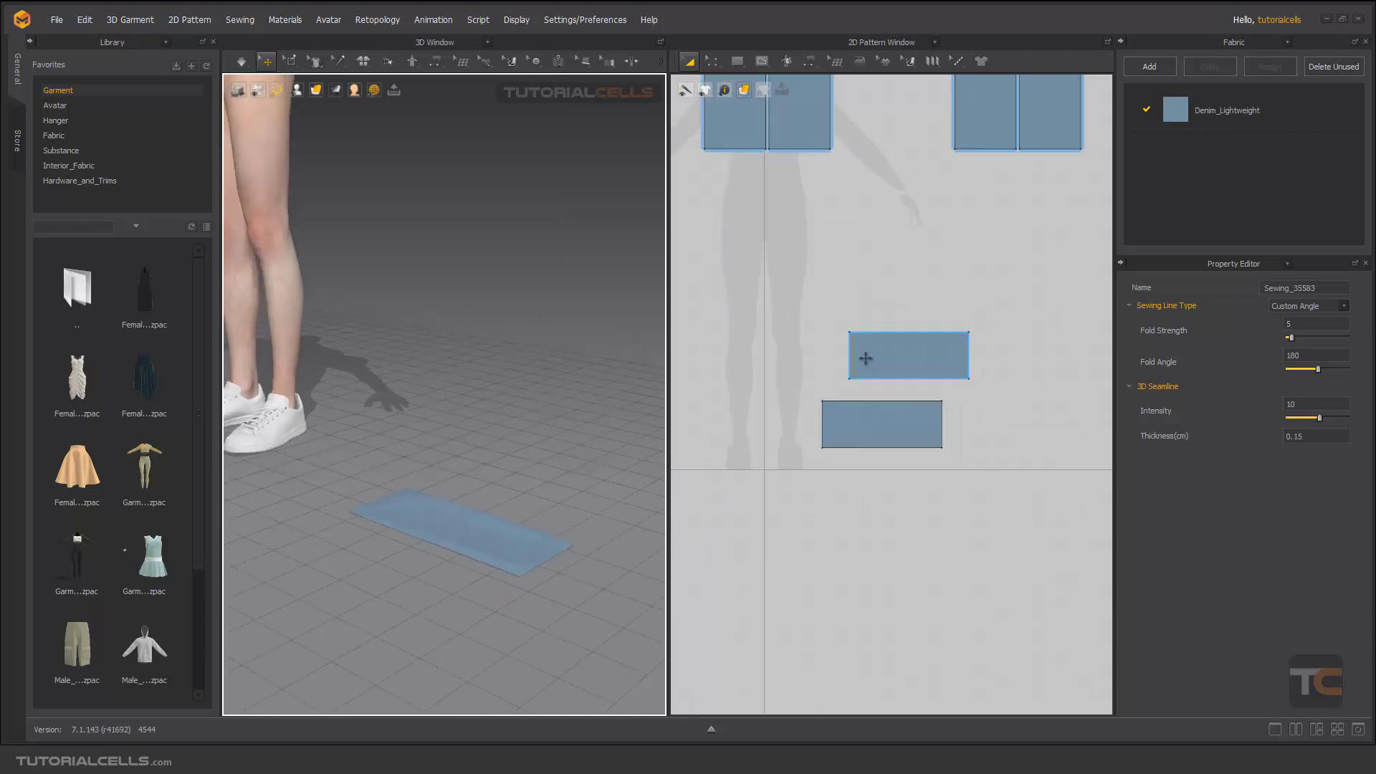
{"action": "scroll", "coordinate": [866, 355], "scroll_direction": "down", "scroll_amount": 5}
{"action": "scroll", "coordinate": [874, 258], "scroll_direction": "up", "scroll_amount": 4}
Select all the shirt pattern pieces and freeze them.
{"action": "middle_click_drag", "start_coordinate": [733, 267], "coordinate": [771, 273]}
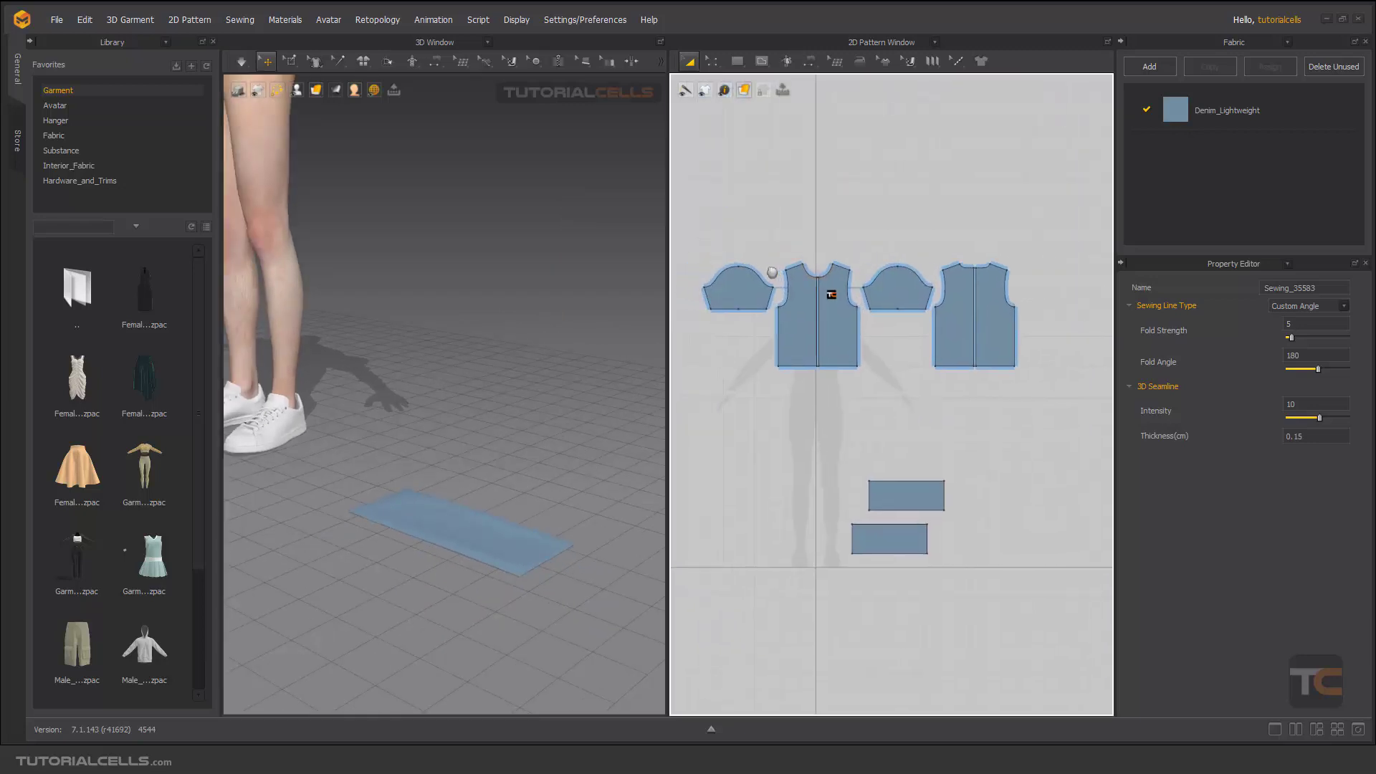
{"action": "left_click_drag", "start_coordinate": [692, 227], "coordinate": [1047, 407]}
{"action": "right_click", "coordinate": [980, 328]}
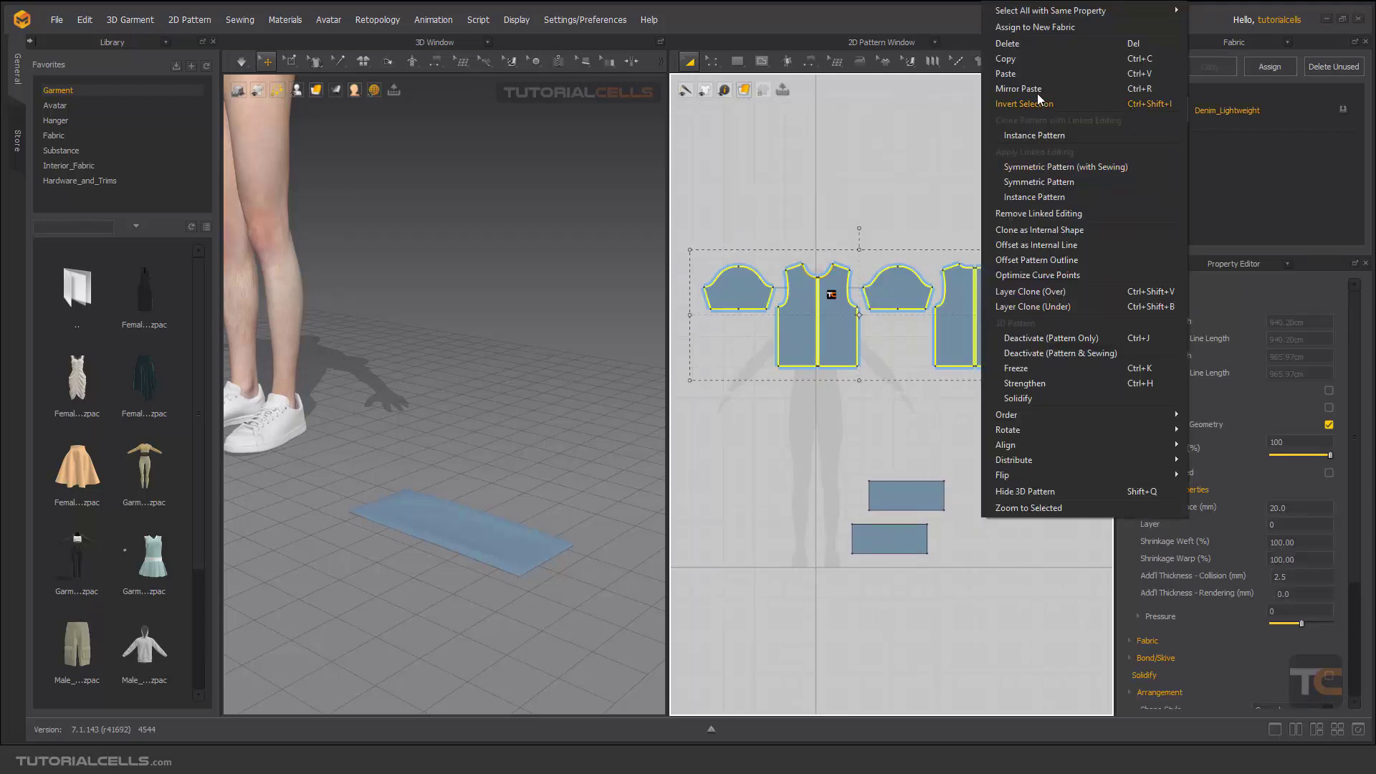
{"action": "left_click", "coordinate": [1021, 368]}
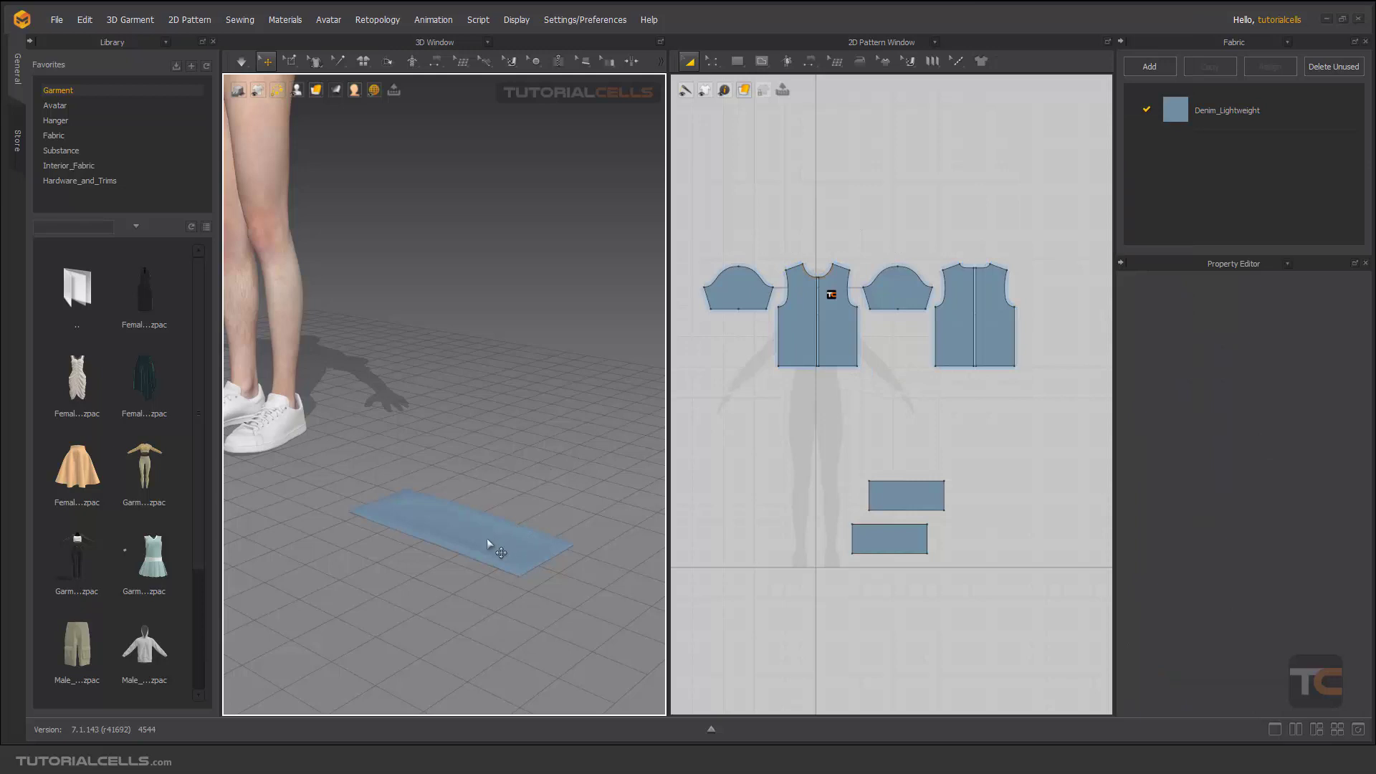
Resume the simulation so the fabric settles flat on the floor.
{"action": "key", "text": "space"}
{"action": "scroll", "coordinate": [469, 544], "scroll_direction": "up", "scroll_amount": 4}
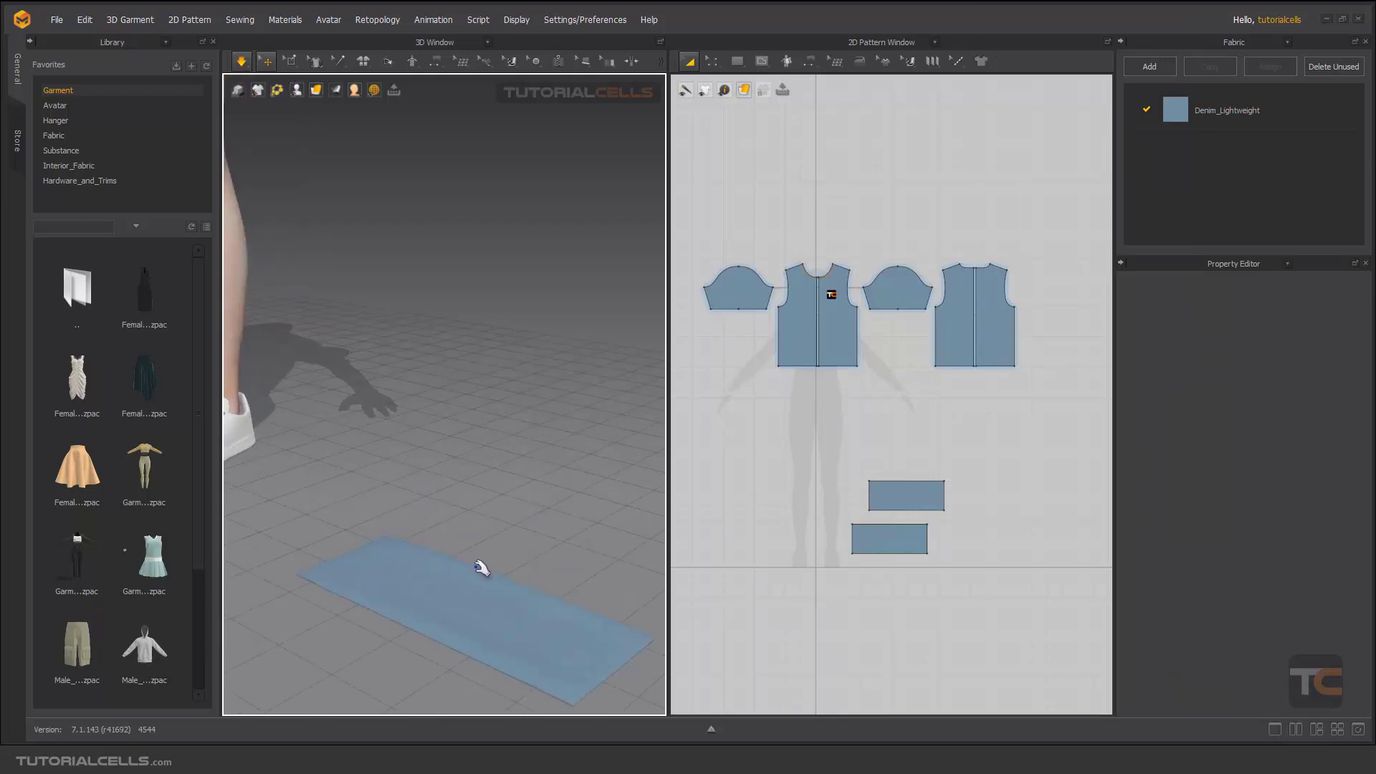
{"action": "middle_click_drag", "start_coordinate": [481, 567], "coordinate": [466, 466]}
{"action": "scroll", "coordinate": [473, 466], "scroll_direction": "up", "scroll_amount": 2}
{"action": "scroll", "coordinate": [501, 491], "scroll_direction": "up", "scroll_amount": 2}
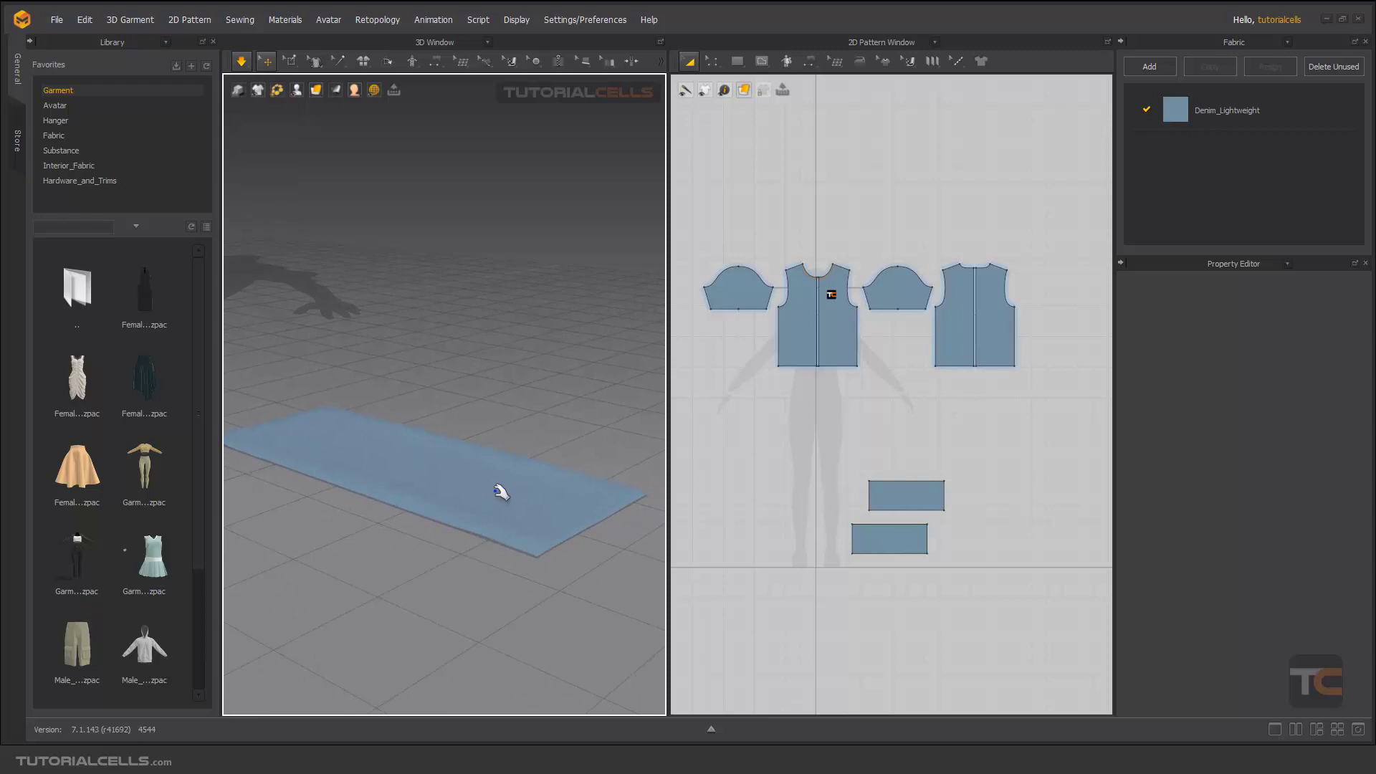
Select the lower fabric piece and give it a Pressure of 2.
{"action": "left_click", "coordinate": [242, 64]}
{"action": "left_click", "coordinate": [495, 310]}
{"action": "scroll", "coordinate": [903, 527], "scroll_direction": "up", "scroll_amount": 2}
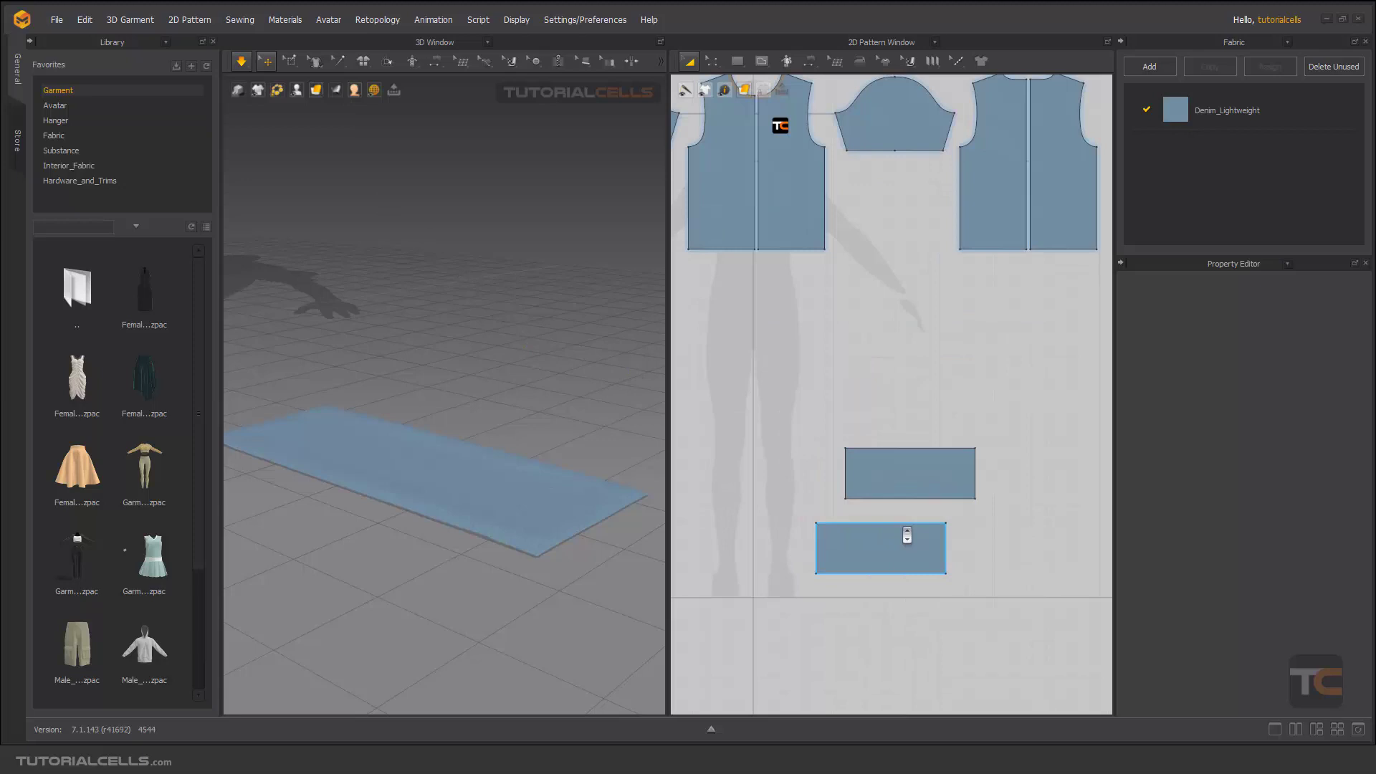
{"action": "scroll", "coordinate": [906, 535], "scroll_direction": "up", "scroll_amount": 2}
{"action": "left_click", "coordinate": [527, 494]}
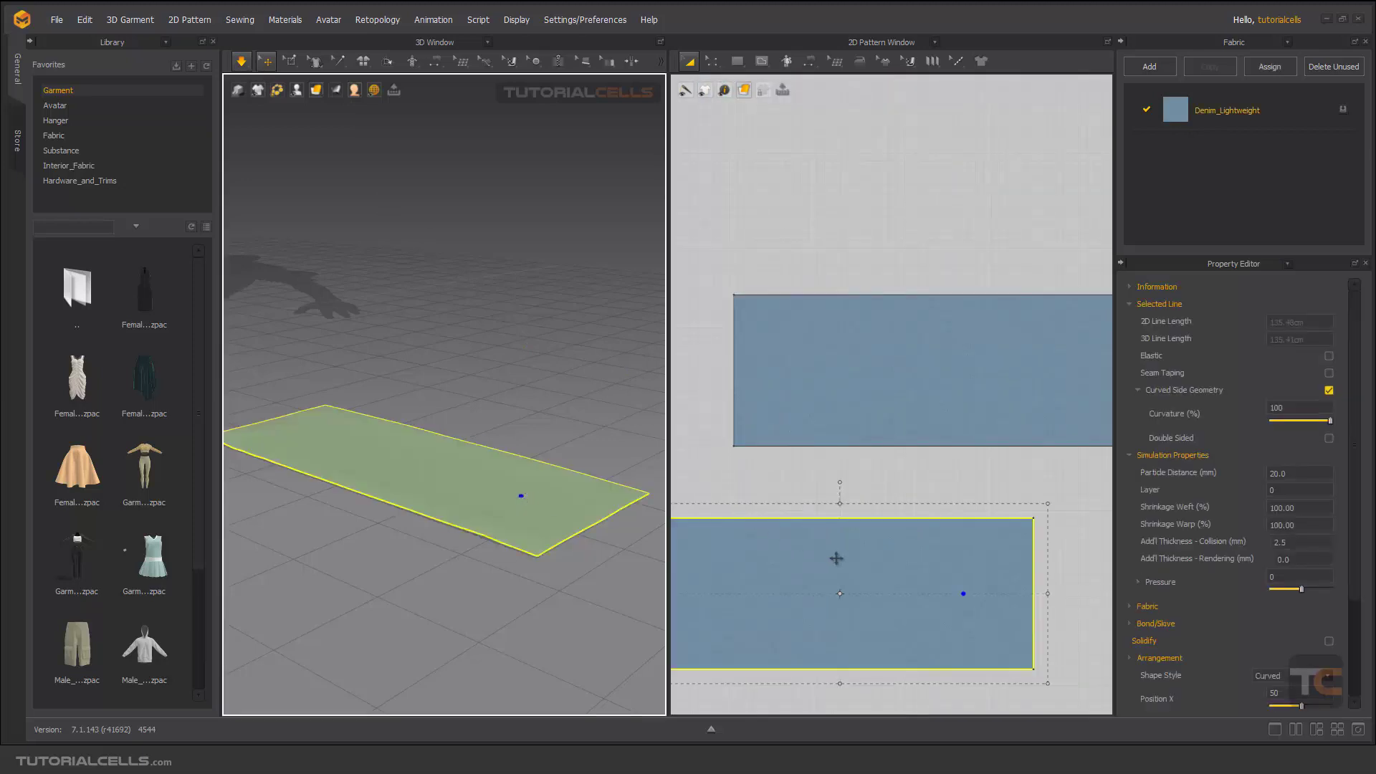
{"action": "scroll", "coordinate": [835, 558], "scroll_direction": "up", "scroll_amount": 3}
{"action": "scroll", "coordinate": [845, 491], "scroll_direction": "down", "scroll_amount": 5}
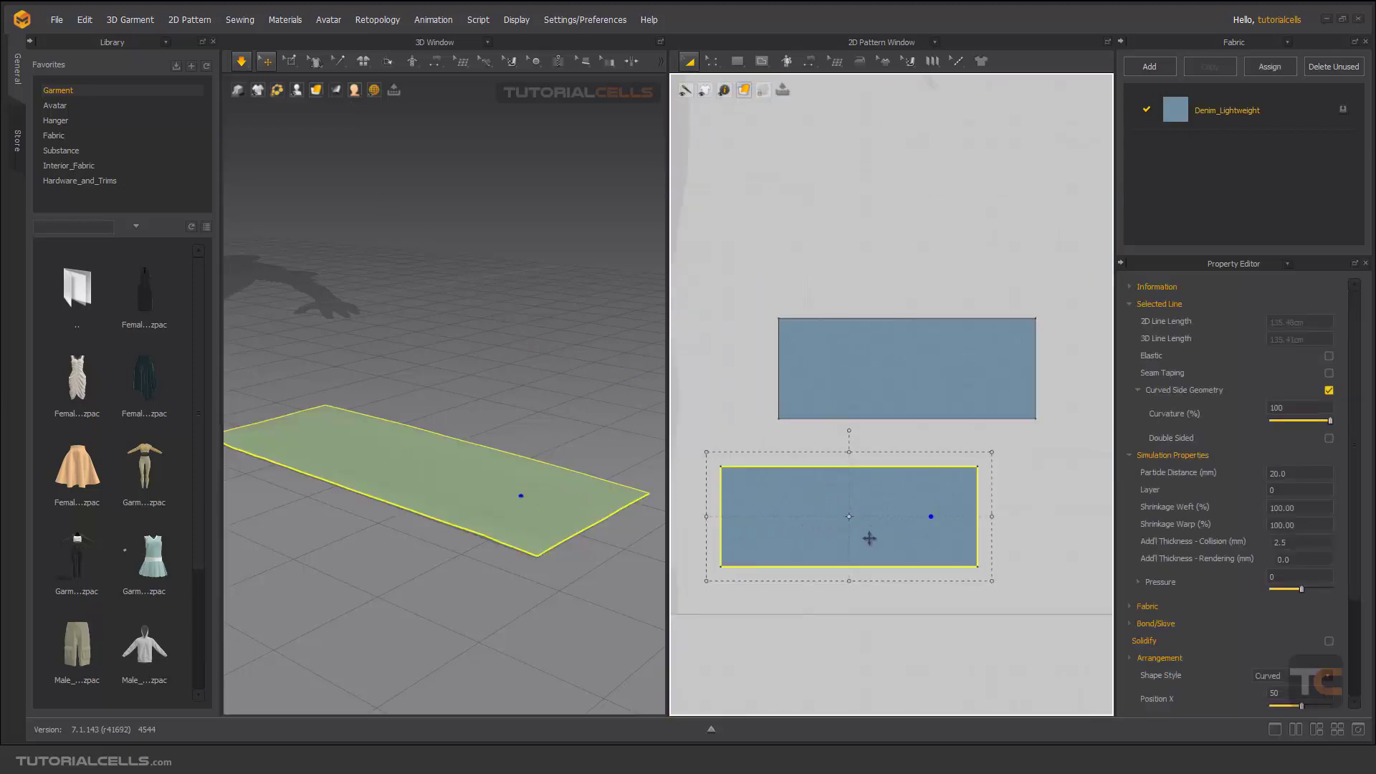
{"action": "left_click", "coordinate": [1263, 577]}
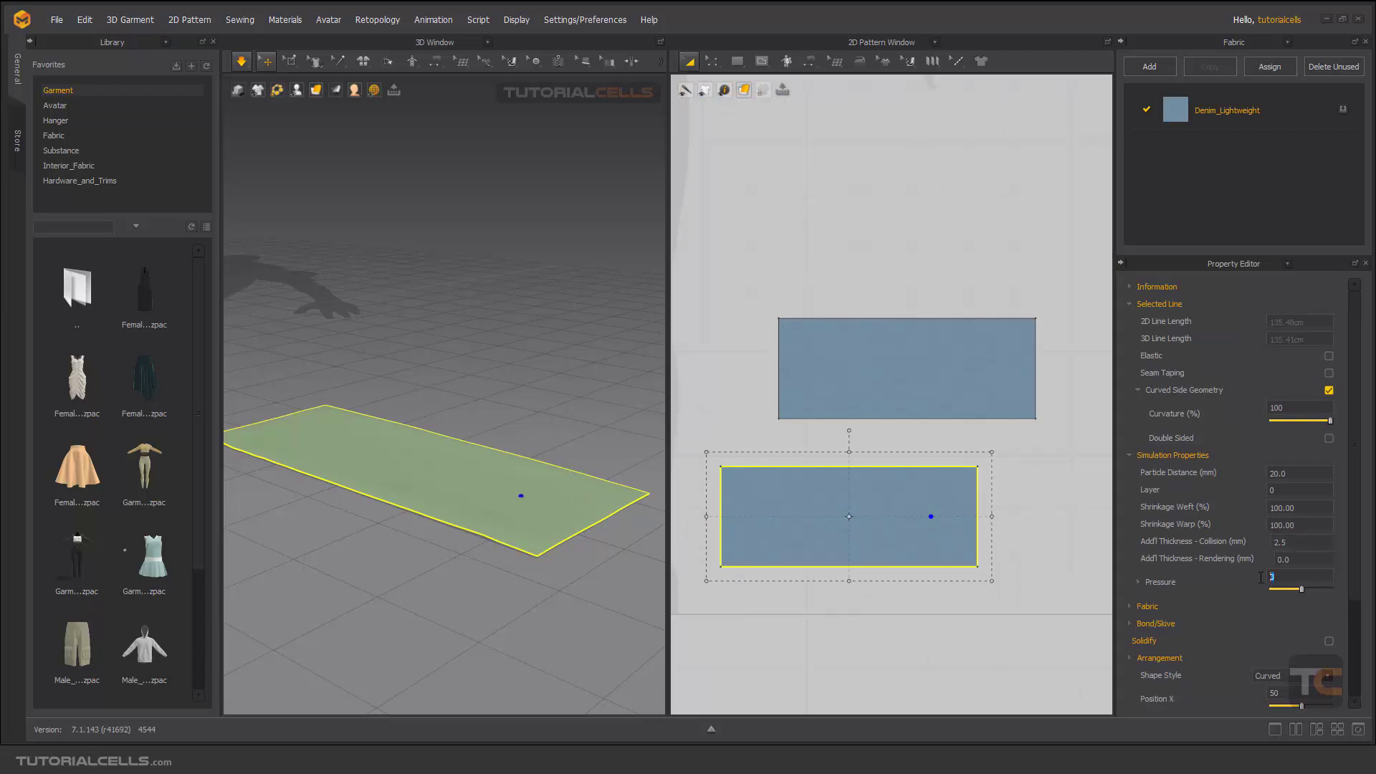
{"action": "type", "text": "2"}
{"action": "key", "text": "Return"}
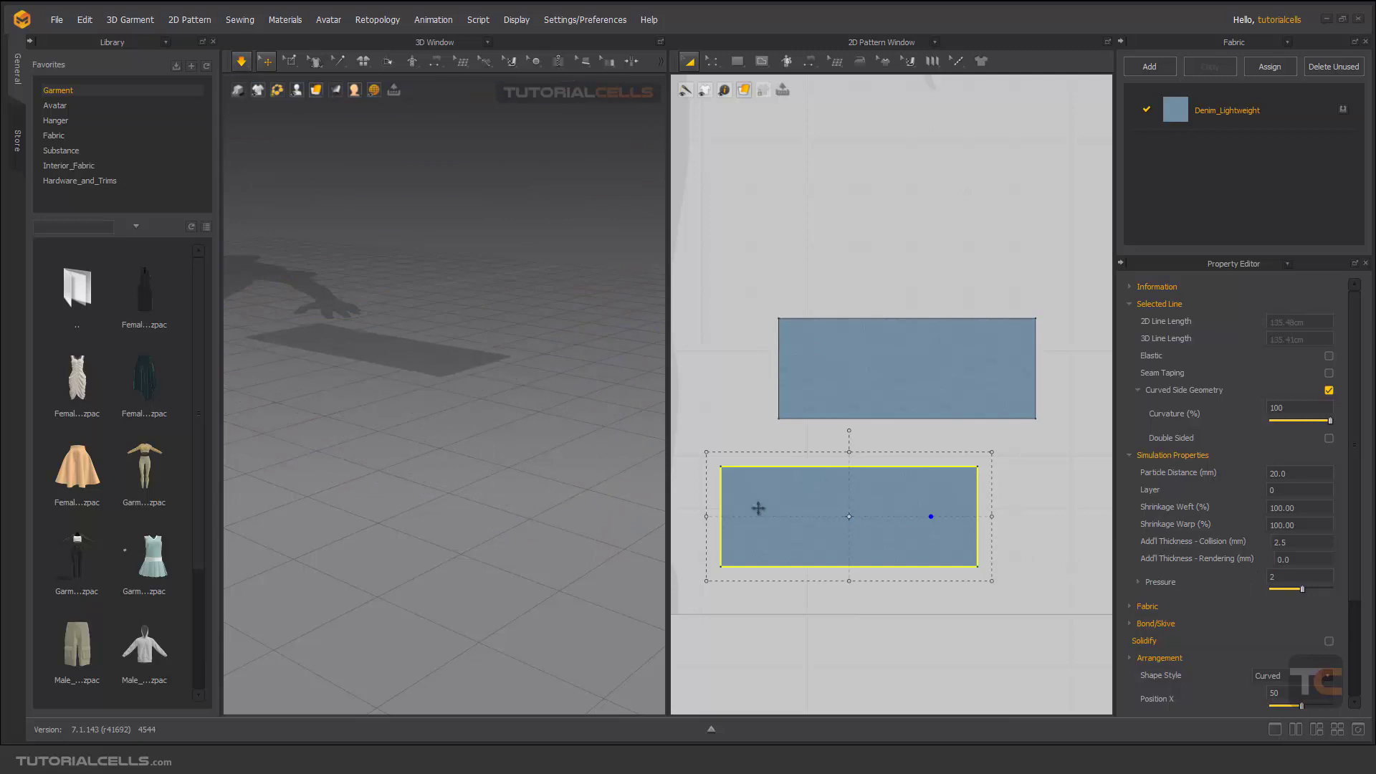
Stop the simulation, reset Pressure to 0, deselect, and let the cloth fall again.
{"action": "key", "text": "space"}
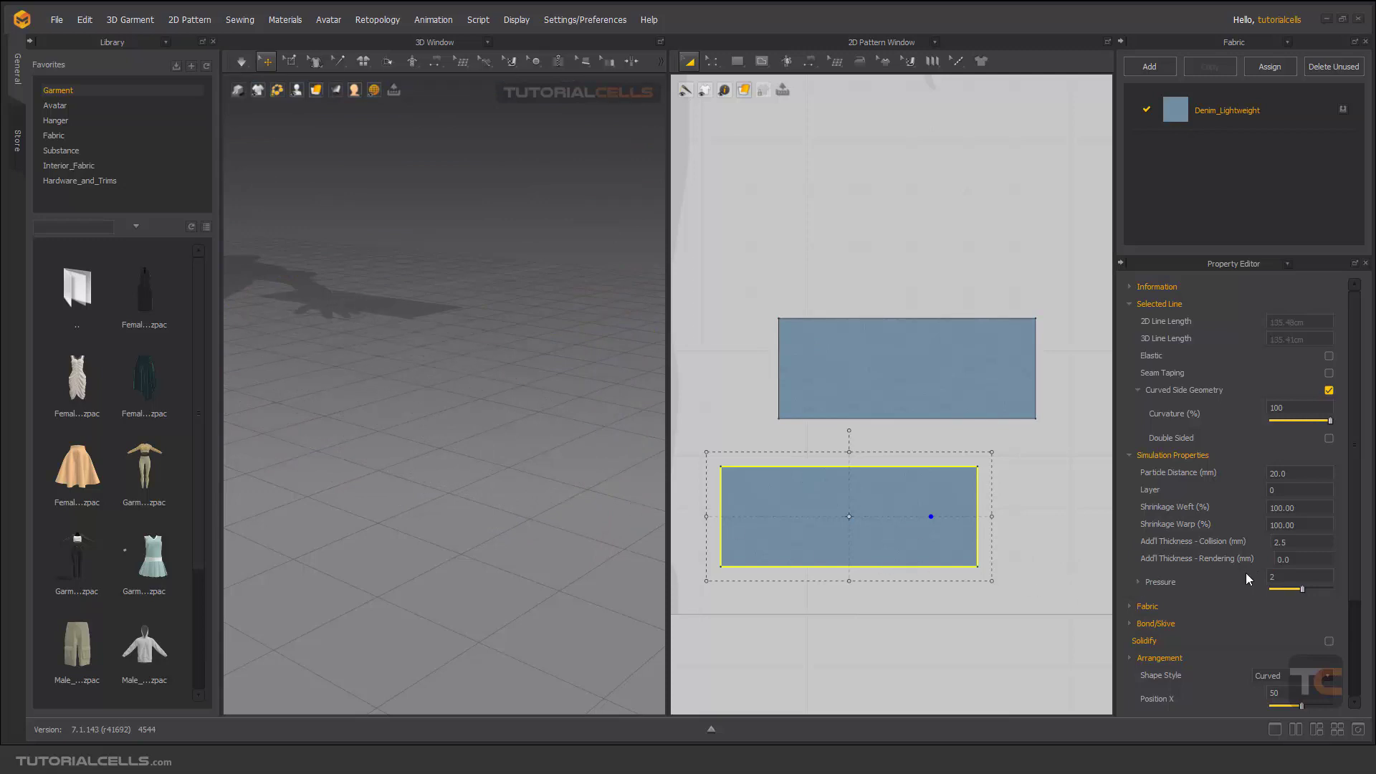
{"action": "double_click", "coordinate": [1278, 574]}
{"action": "type", "text": "0"}
{"action": "key", "text": "Return"}
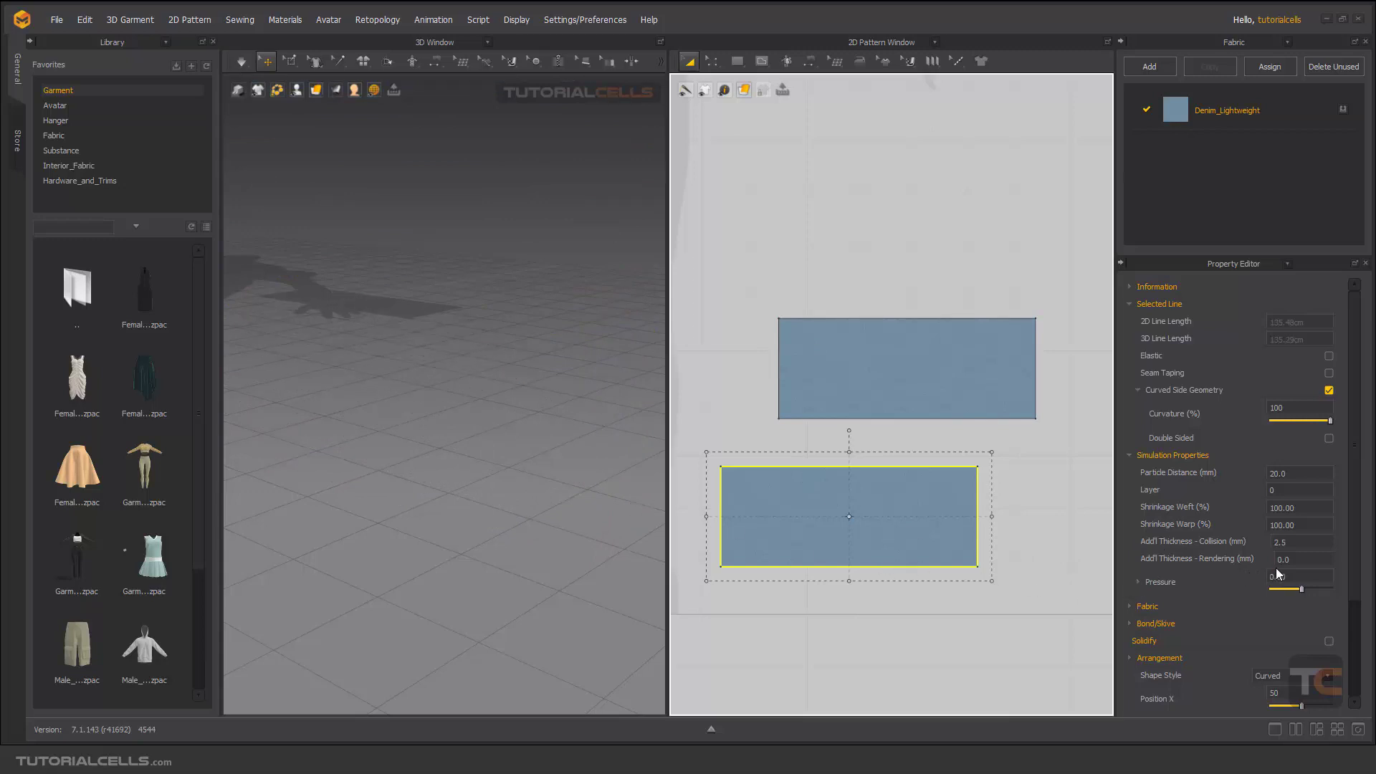
{"action": "left_click", "coordinate": [1034, 586]}
{"action": "key", "text": "space"}
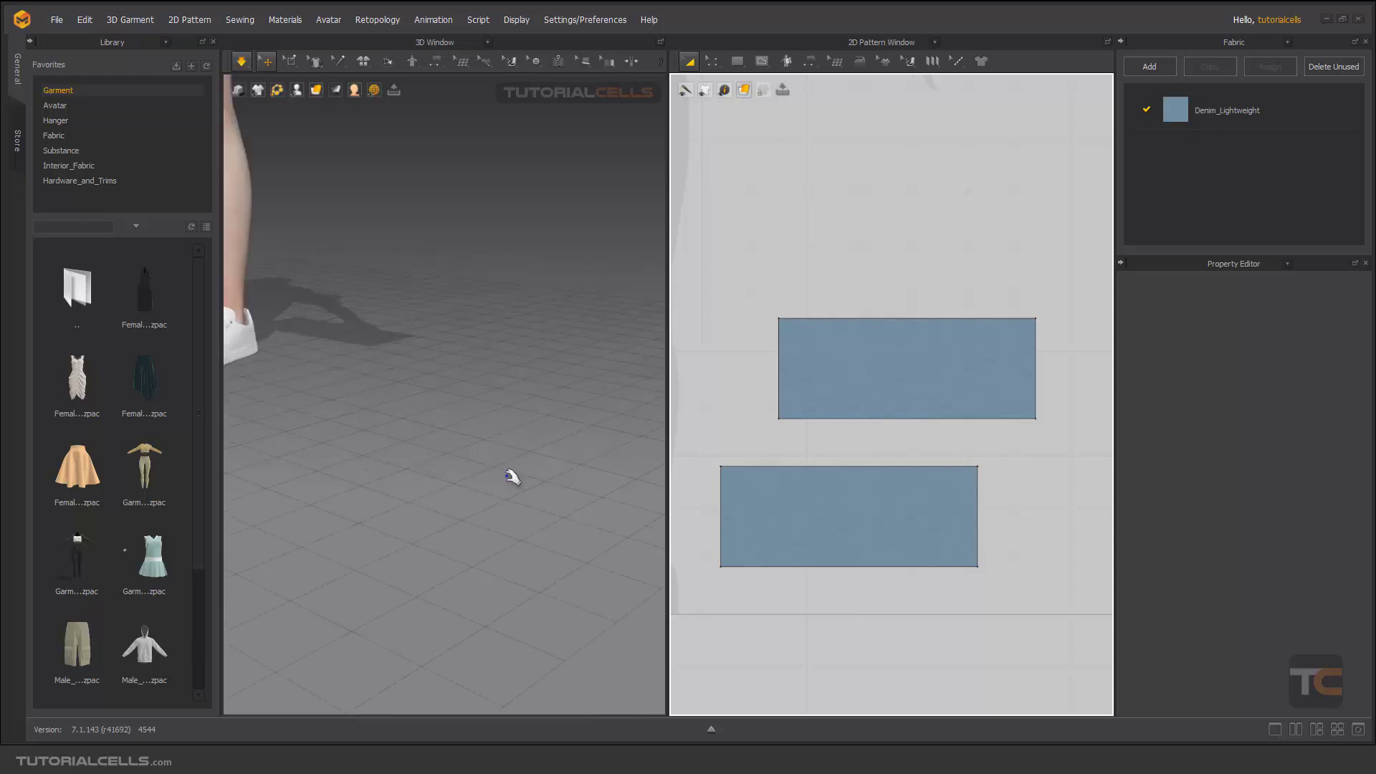
Stop the simulation once the fabric lies flat on the floor.
{"action": "middle_click_drag", "start_coordinate": [375, 485], "coordinate": [513, 473]}
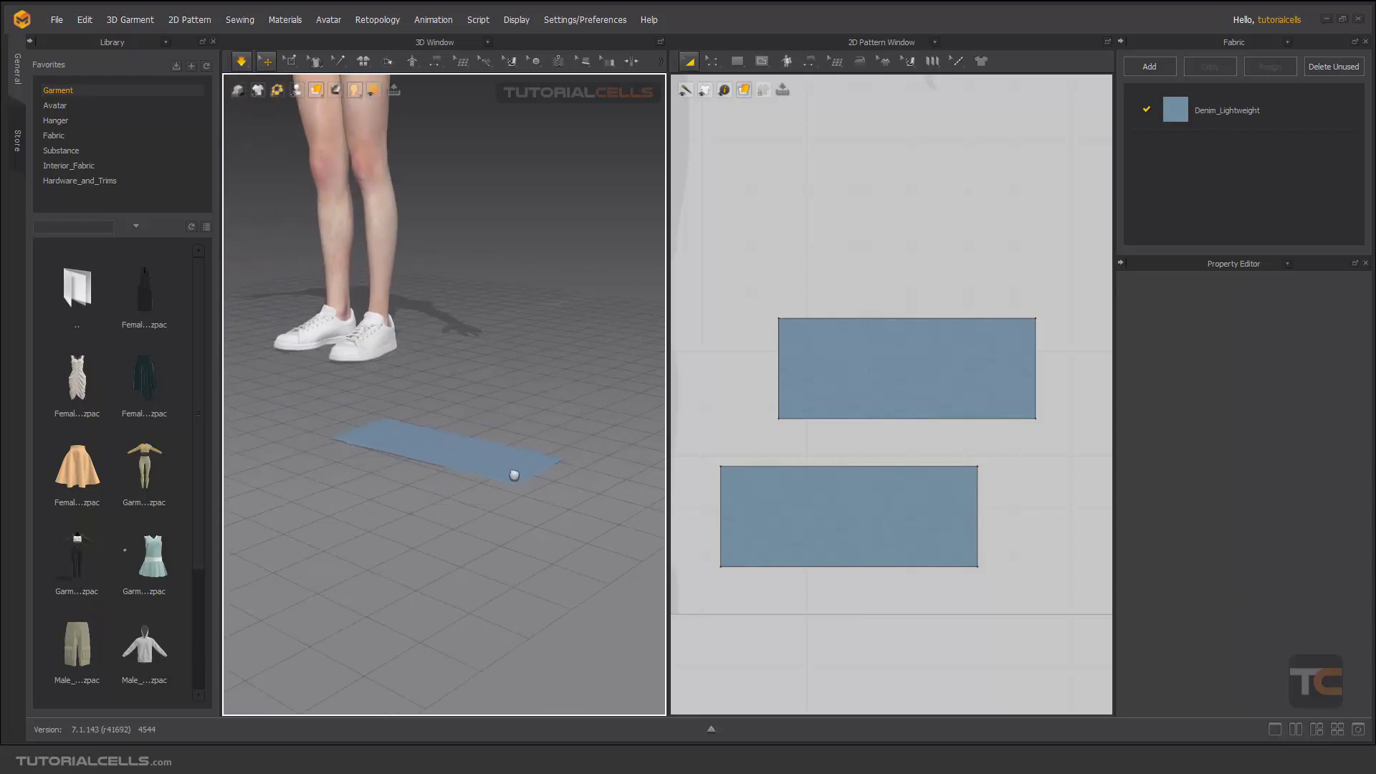
{"action": "scroll", "coordinate": [474, 479], "scroll_direction": "up", "scroll_amount": 4}
{"action": "key", "text": "space"}
Test-lift the fabric piece and undo it, then move the lower 2D pattern above the other.
{"action": "right_click_drag", "start_coordinate": [473, 501], "coordinate": [476, 459]}
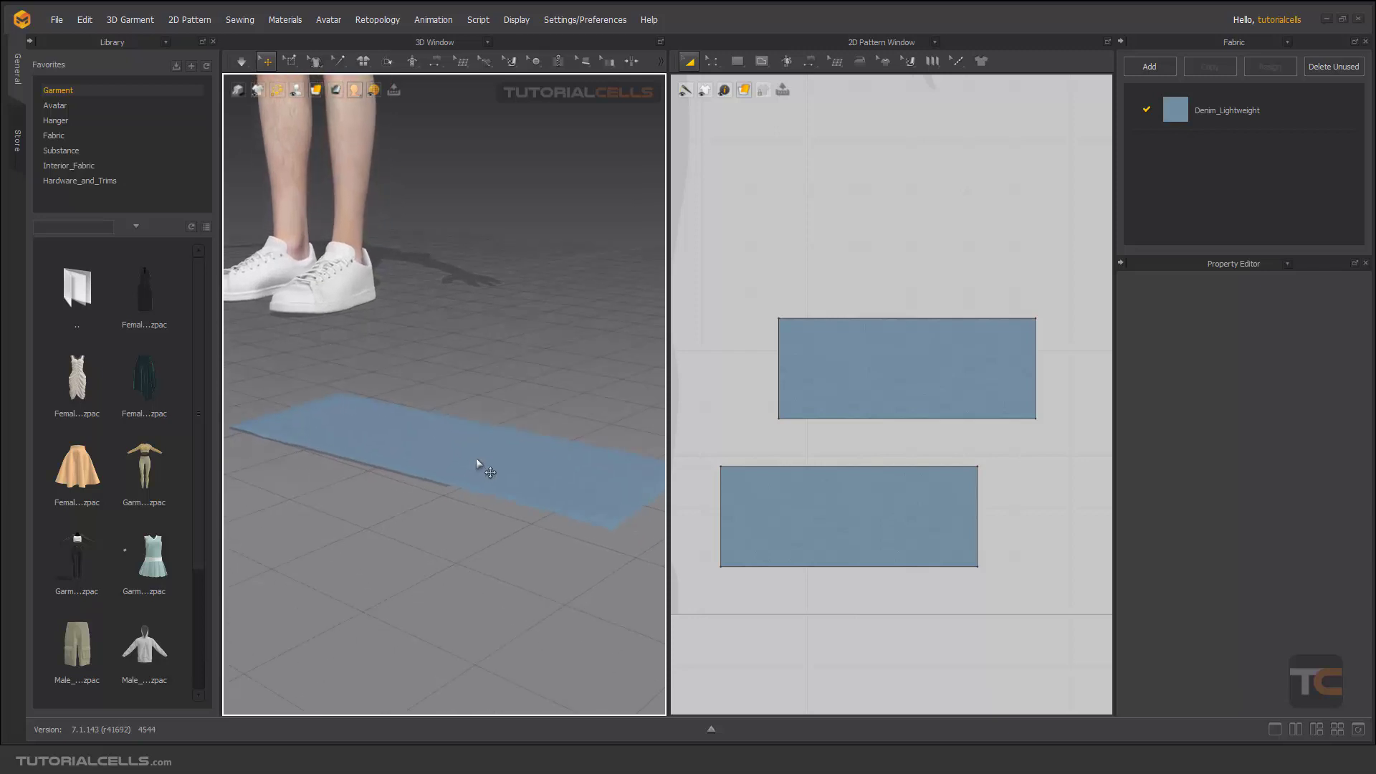
{"action": "left_click", "coordinate": [473, 447]}
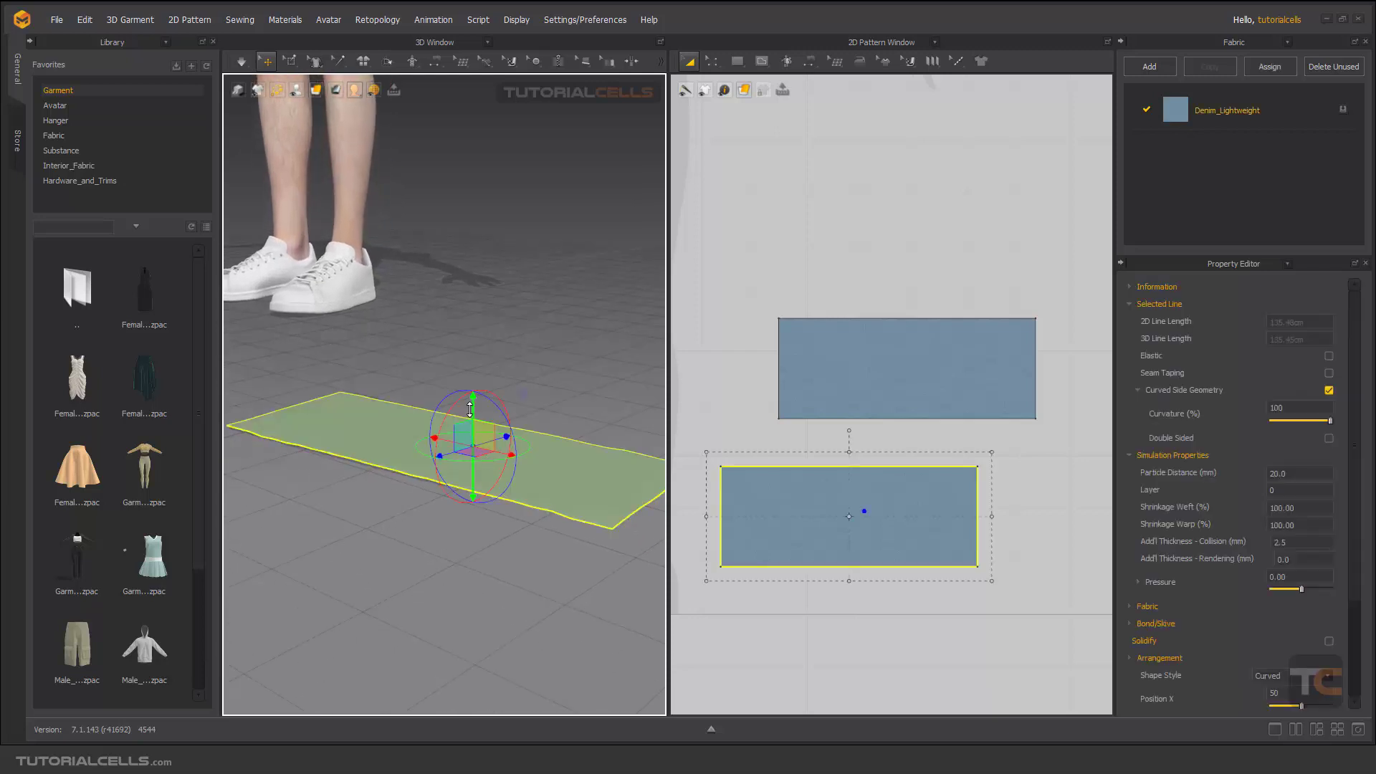
{"action": "left_click_drag", "start_coordinate": [473, 409], "coordinate": [478, 287]}
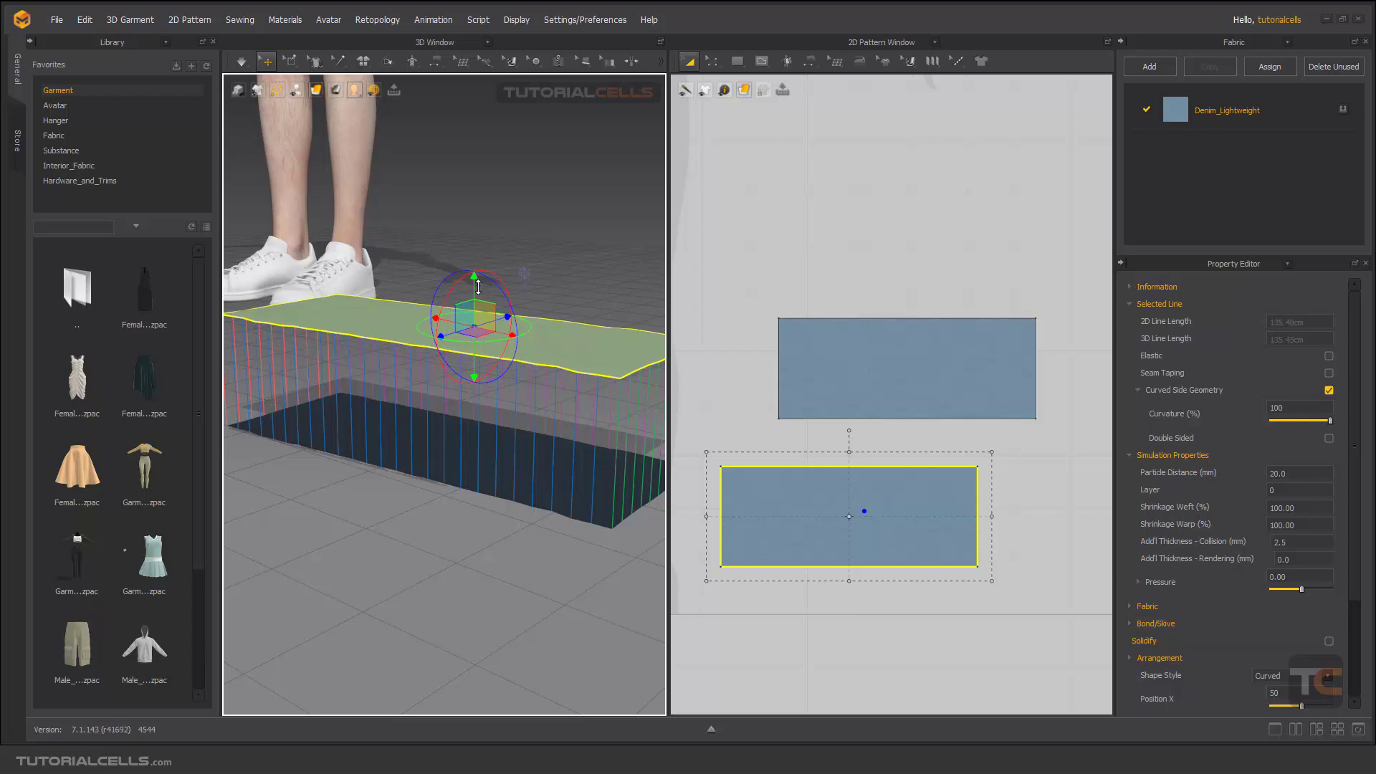
{"action": "key", "text": "ctrl+z"}
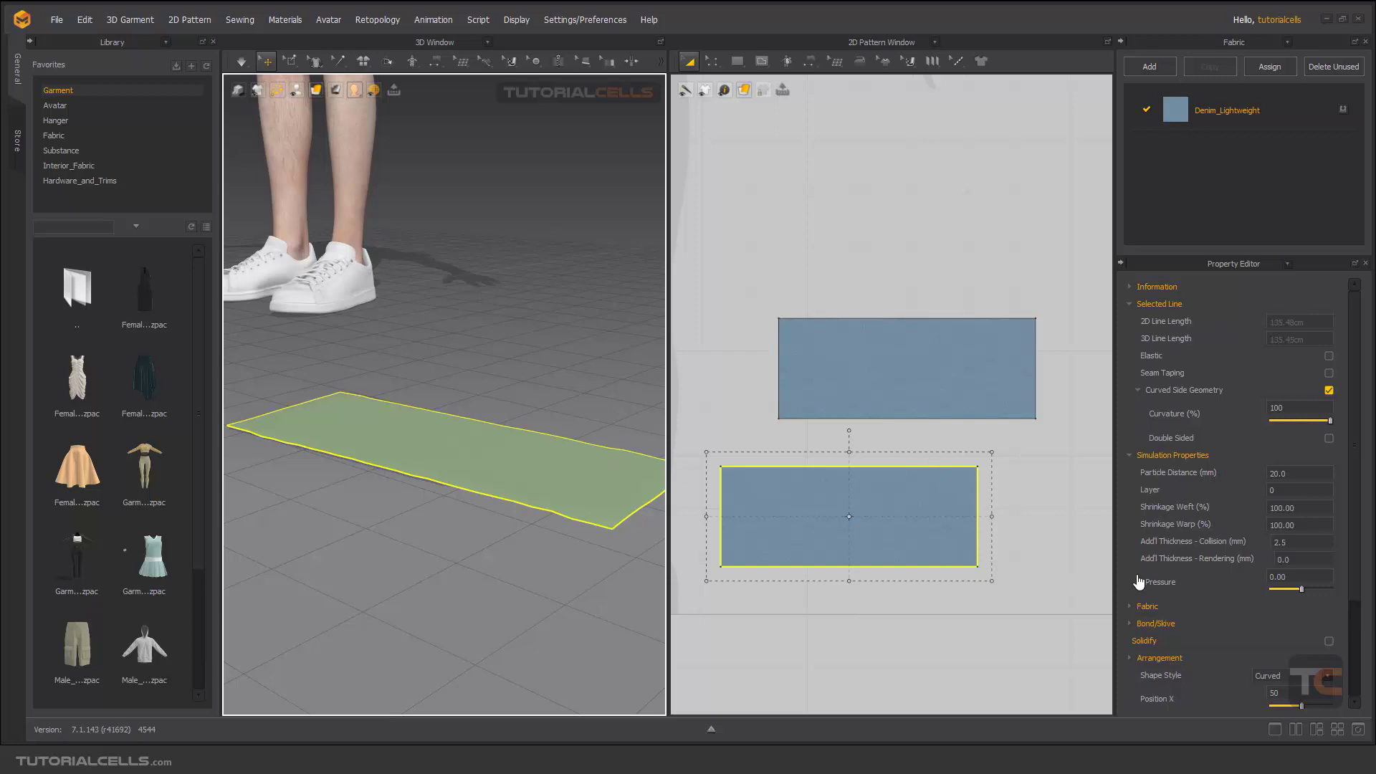
{"action": "left_click_drag", "start_coordinate": [855, 492], "coordinate": [854, 224]}
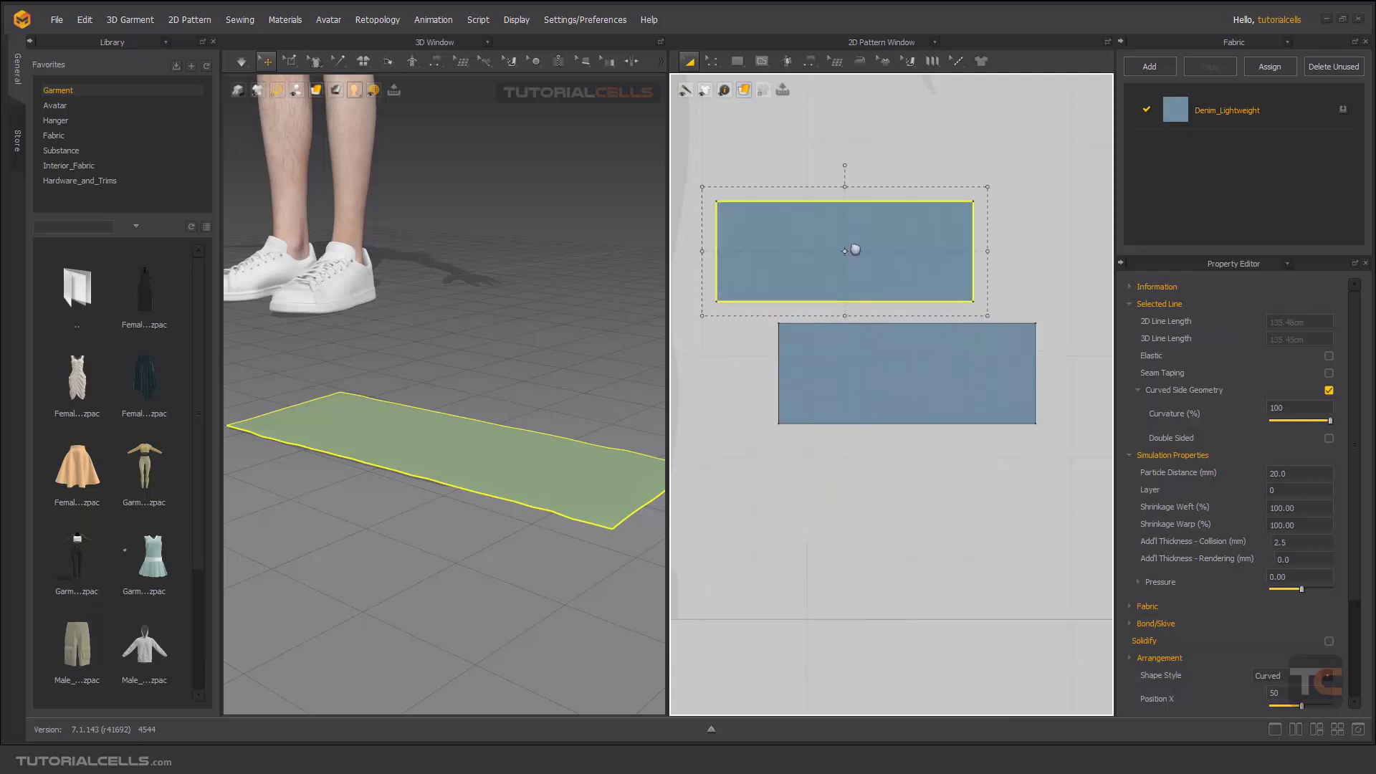
Raise one fabric piece above the floor and set its Pressure to 5.
{"action": "left_click", "coordinate": [527, 446]}
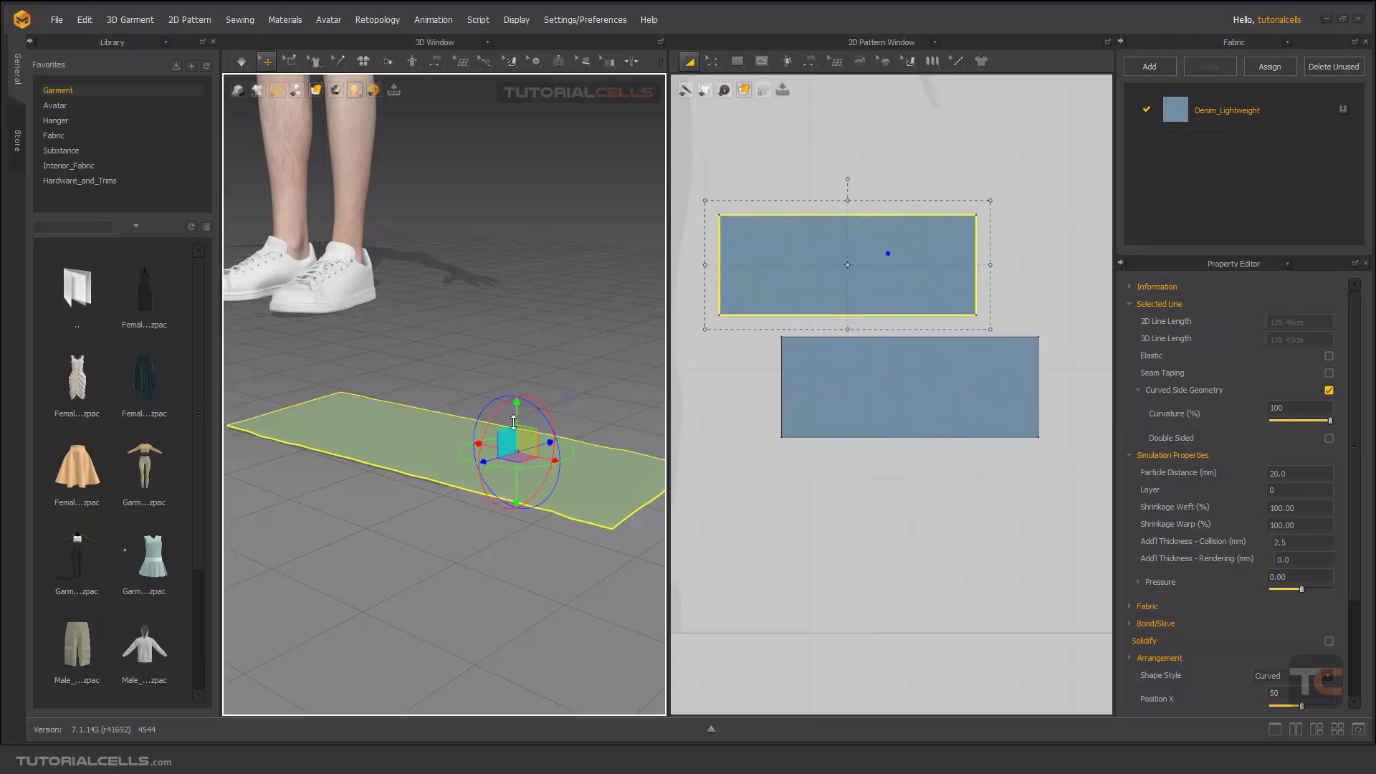
{"action": "left_click_drag", "start_coordinate": [515, 414], "coordinate": [516, 353]}
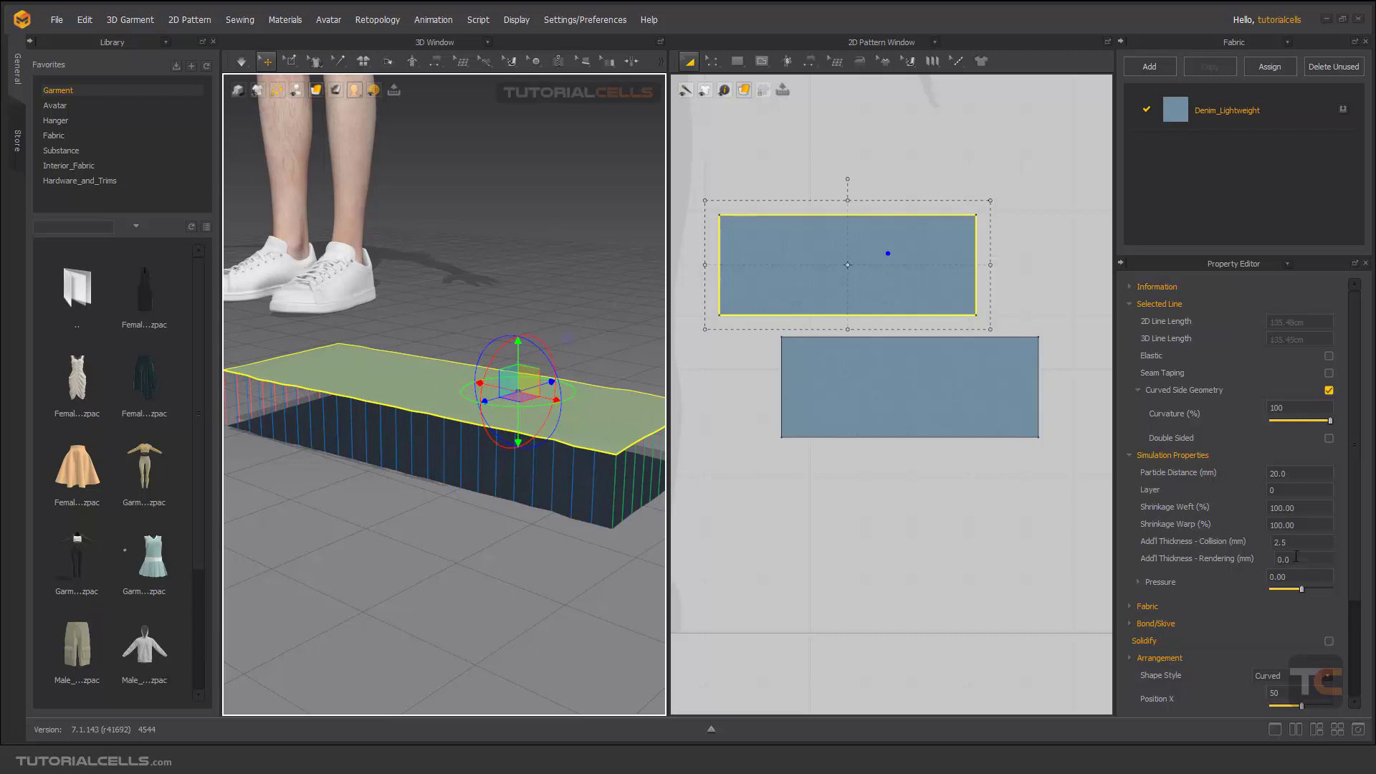
{"action": "left_click_drag", "start_coordinate": [1295, 576], "coordinate": [1250, 574]}
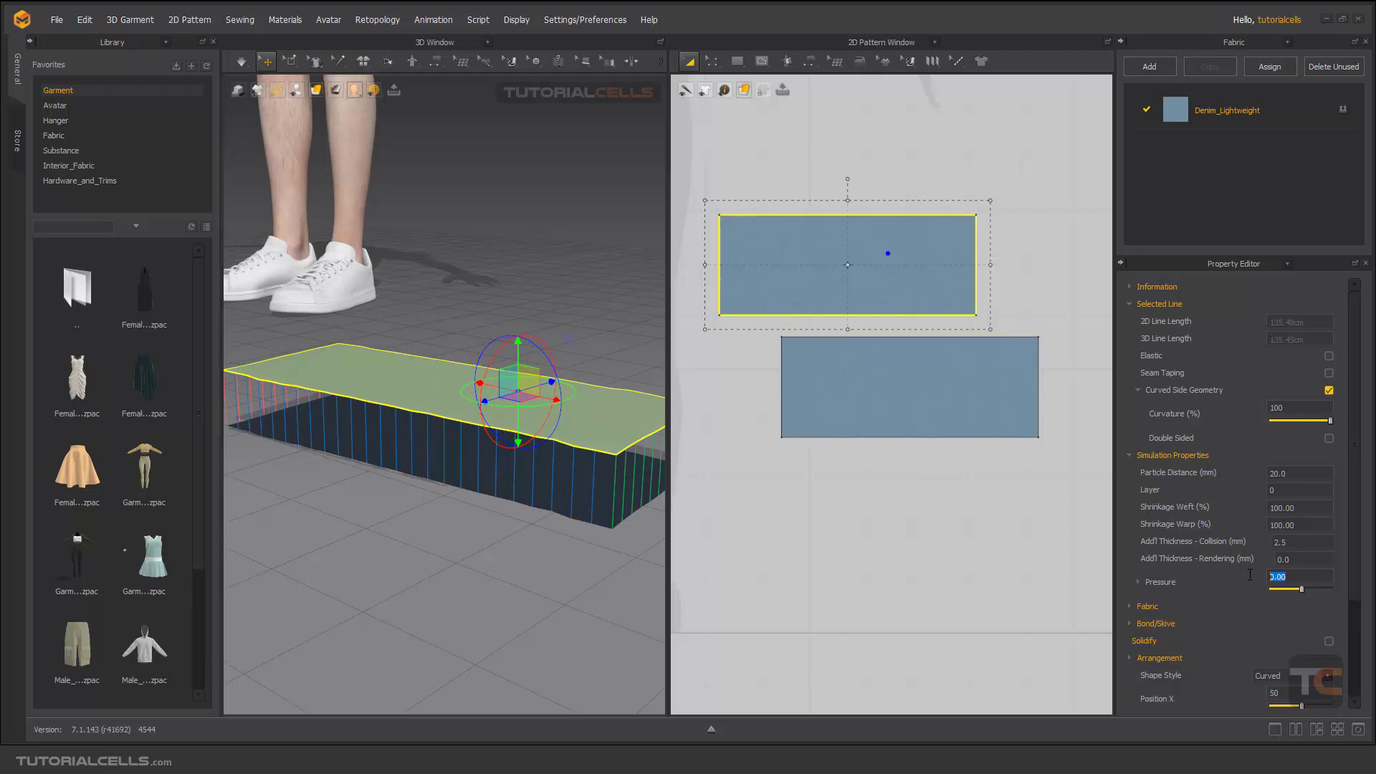
{"action": "type", "text": "5"}
{"action": "key", "text": "Return"}
View from below and select the lower flat piece on the floor.
{"action": "right_click_drag", "start_coordinate": [445, 200], "coordinate": [464, 440]}
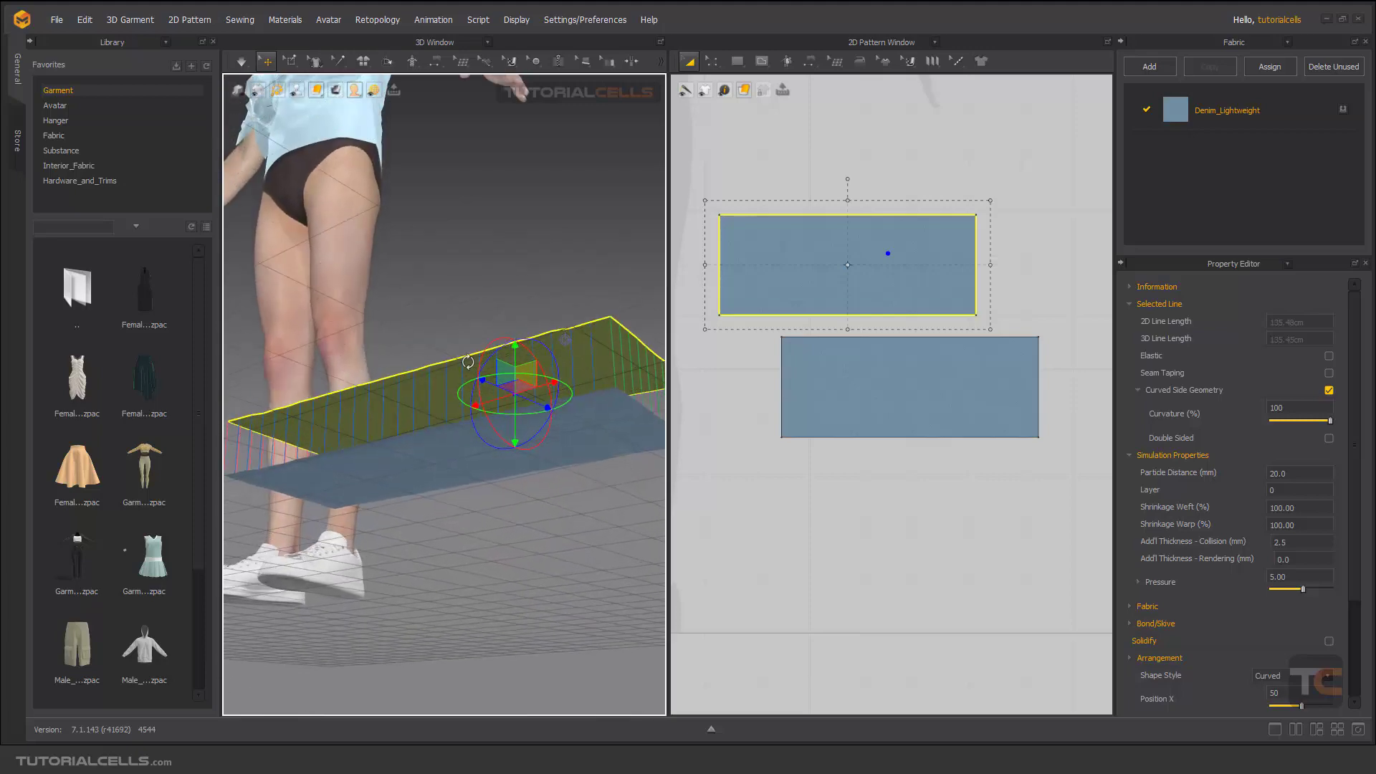
{"action": "left_click", "coordinate": [462, 457]}
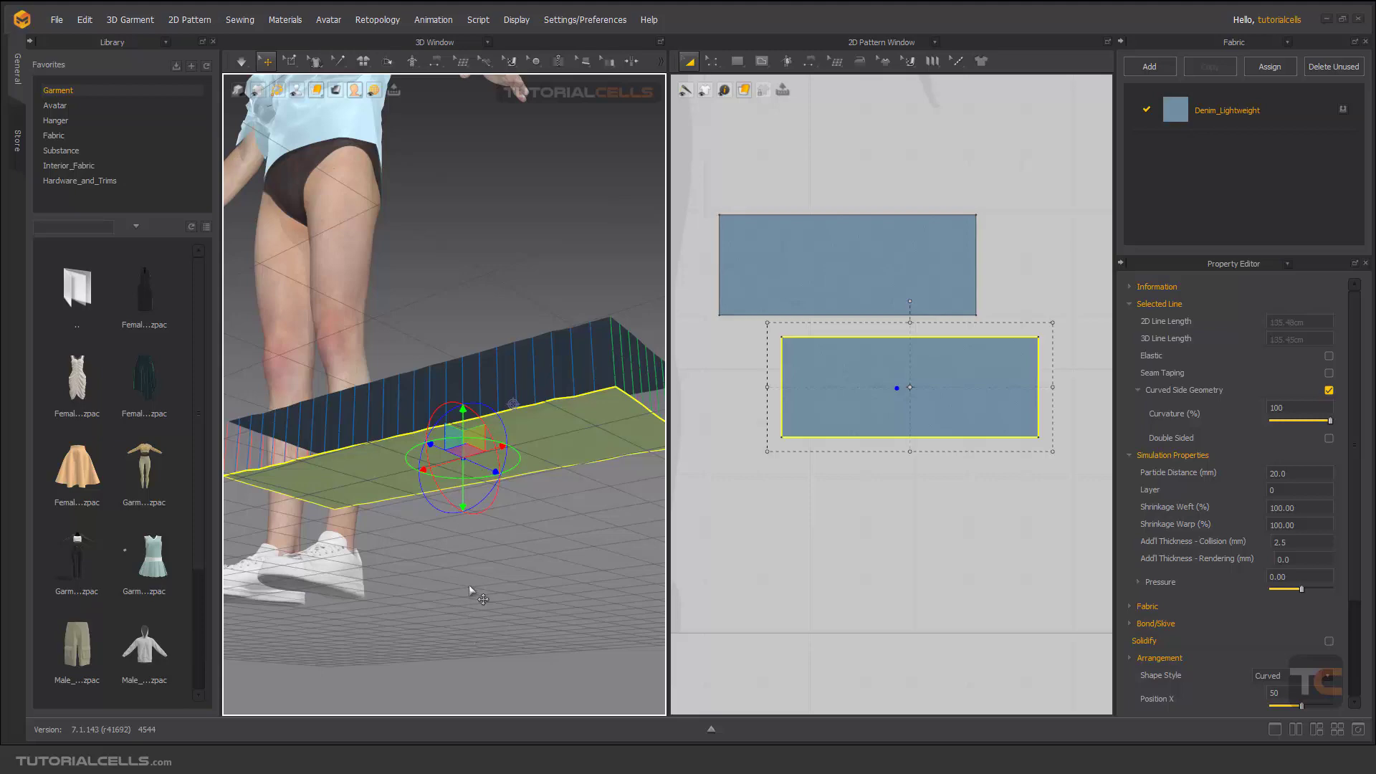
{"action": "right_click_drag", "start_coordinate": [565, 443], "coordinate": [561, 504]}
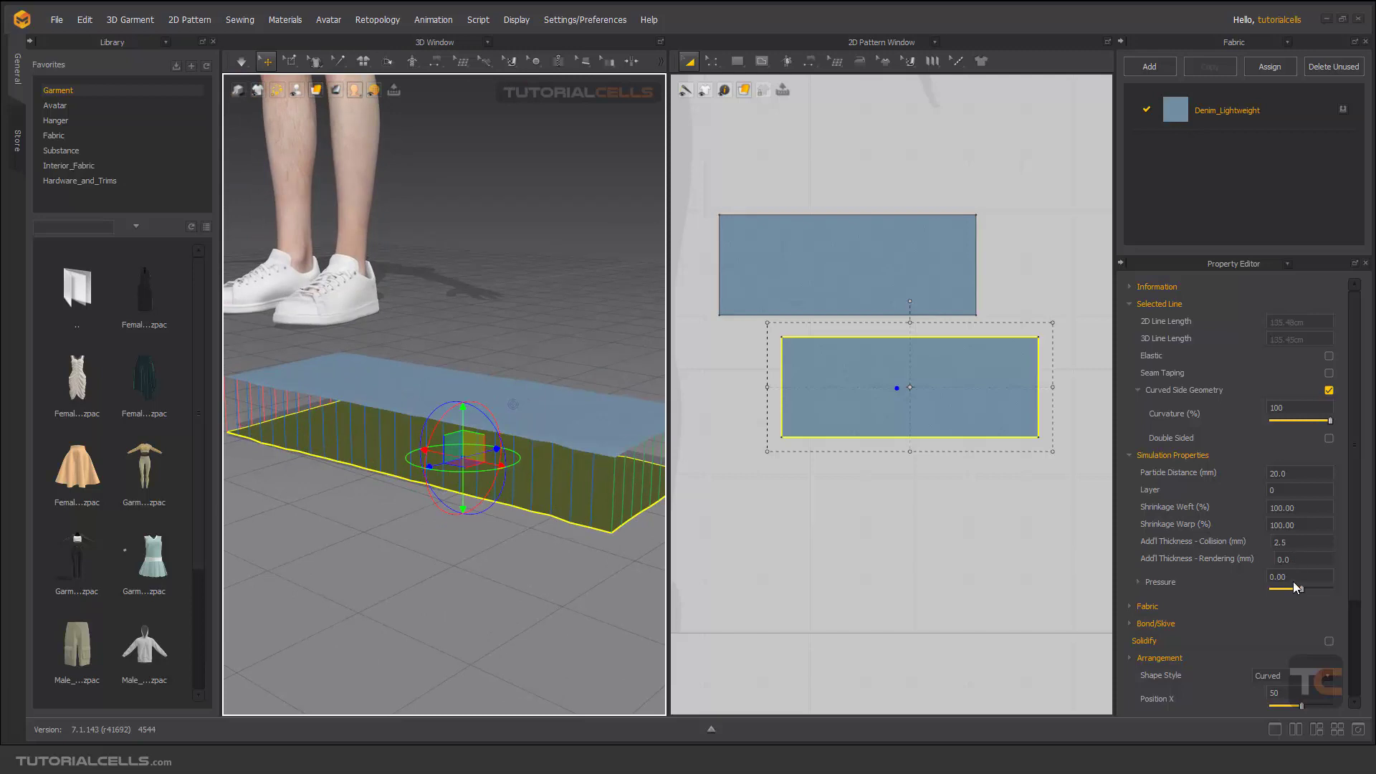
Set the lower piece's Pressure to 5, then select each piece to check both.
{"action": "left_click", "coordinate": [1296, 586]}
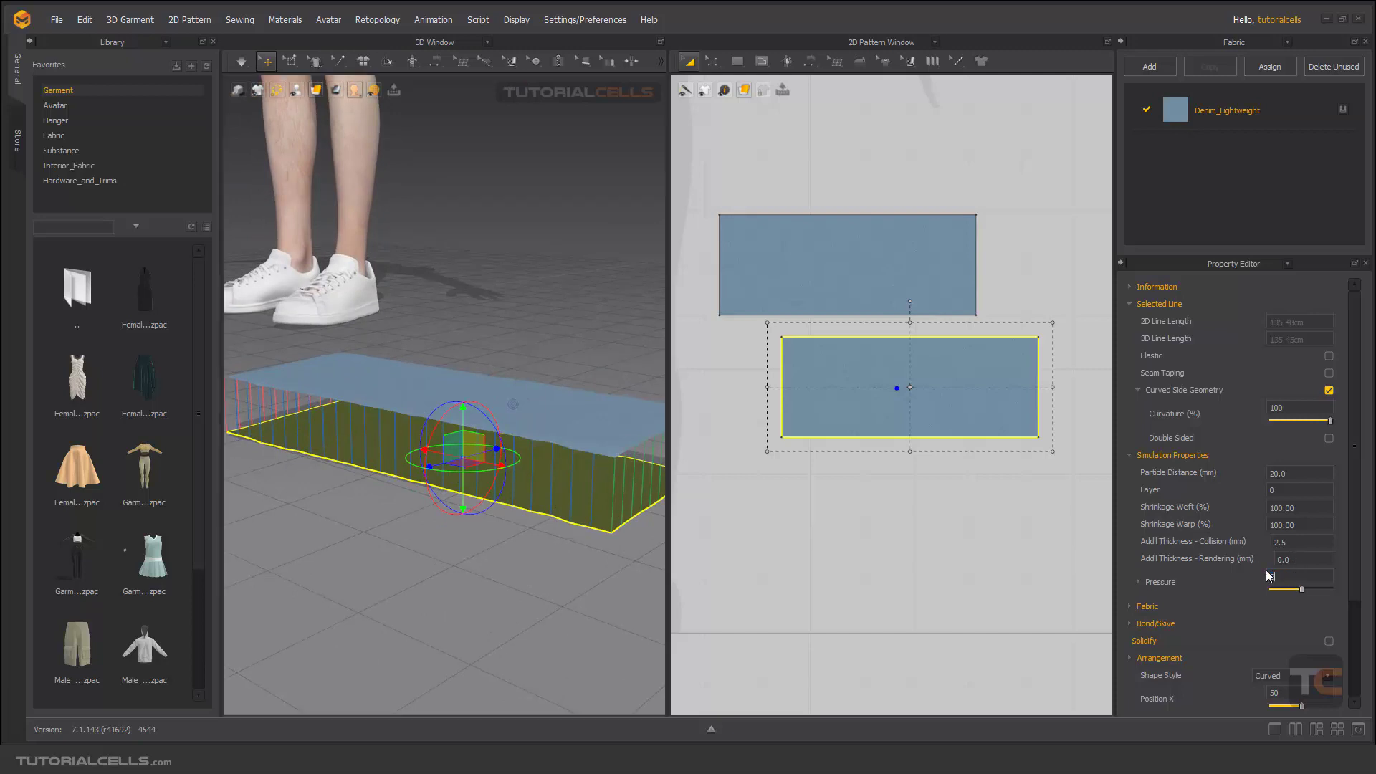
{"action": "key", "text": "Return"}
{"action": "right_click_drag", "start_coordinate": [534, 498], "coordinate": [478, 389]}
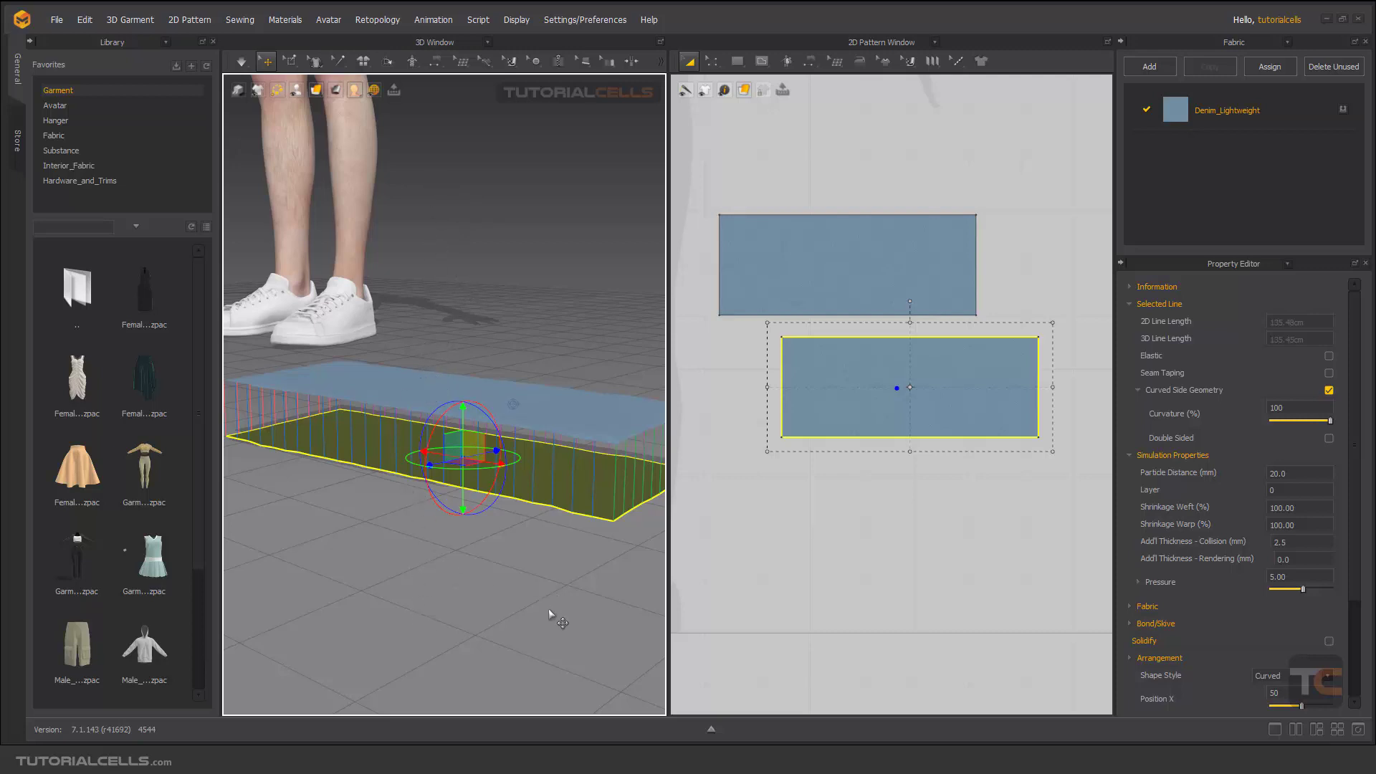
{"action": "left_click", "coordinate": [527, 404]}
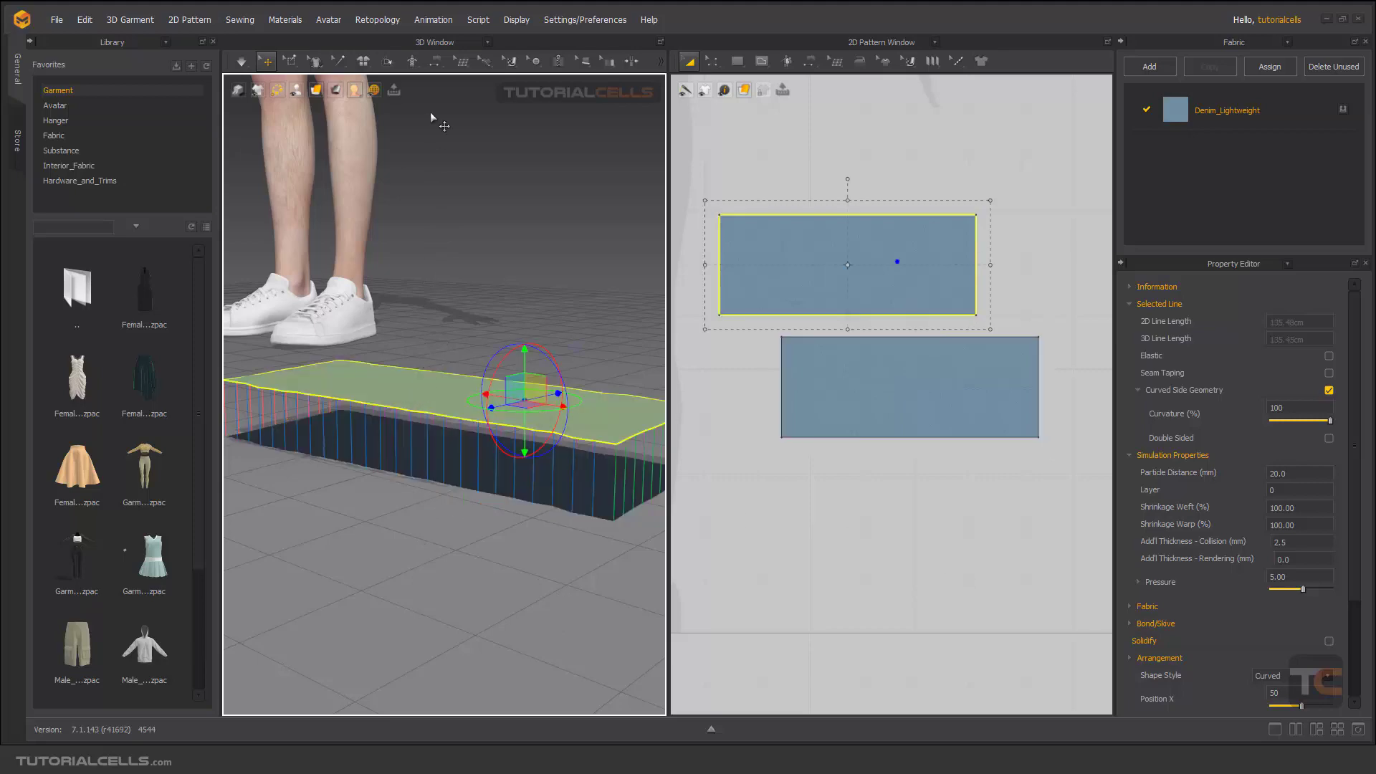
{"action": "right_click_drag", "start_coordinate": [447, 385], "coordinate": [505, 484]}
{"action": "left_click", "coordinate": [455, 487]}
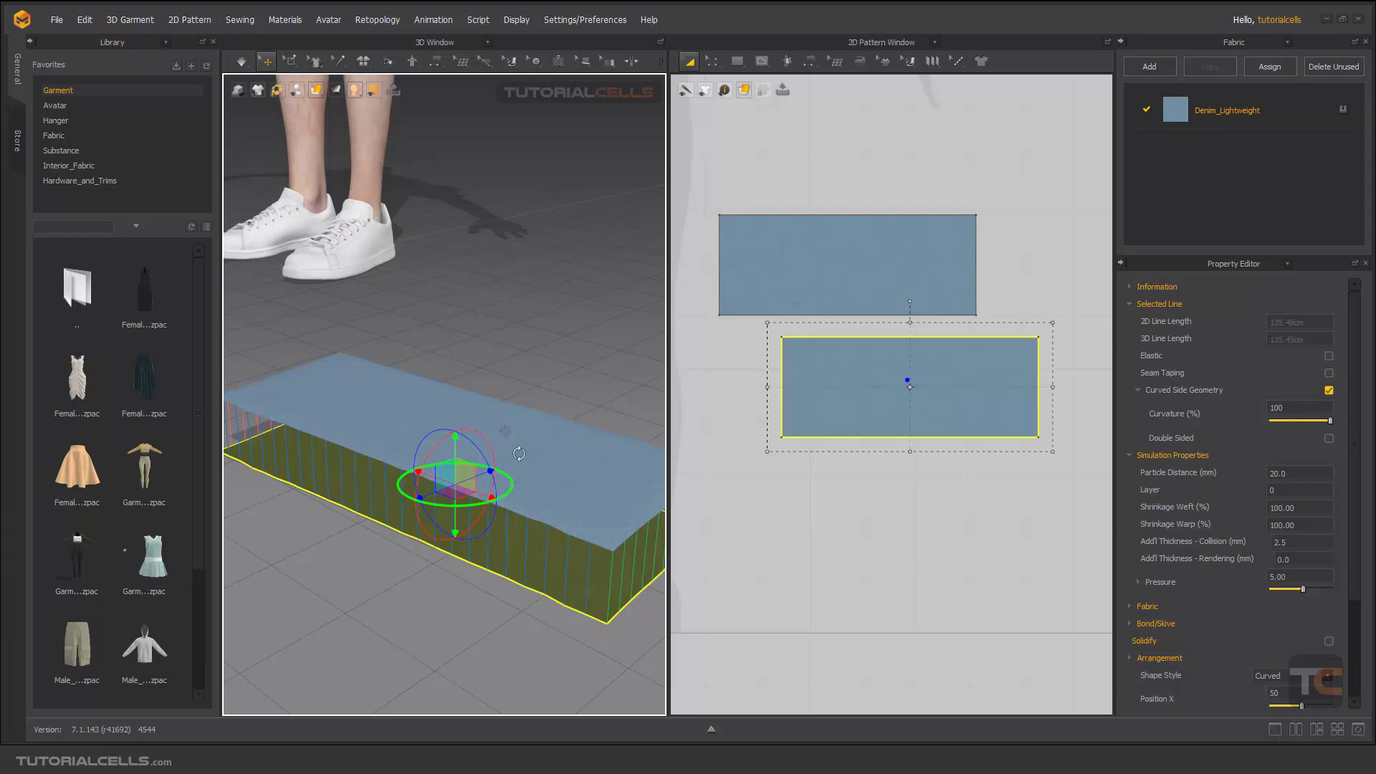
Simulate to puff the pieces into a pillow, then pull its top cloth to test it.
{"action": "key", "text": "space"}
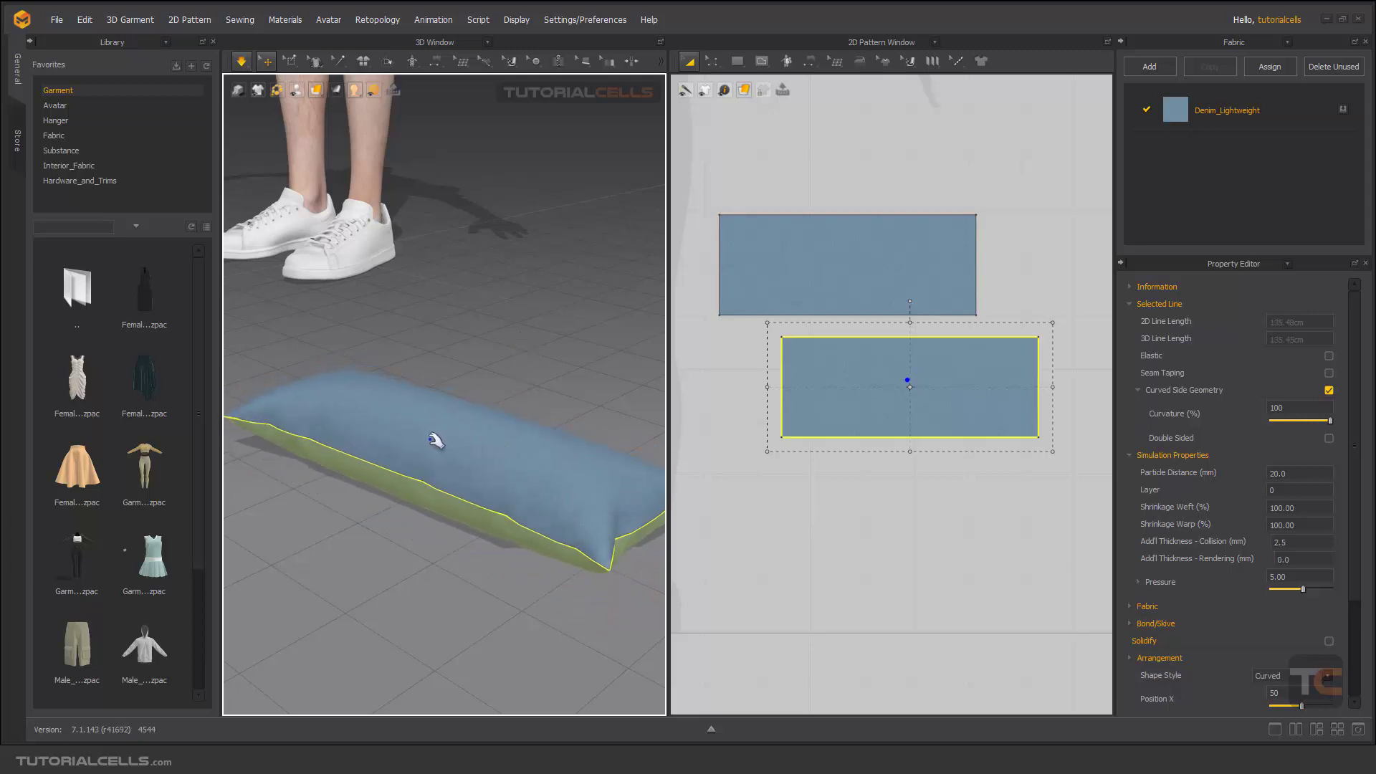
{"action": "mouse_move", "coordinate": [527, 445]}
{"action": "right_mouse_down"}
{"action": "mouse_move", "coordinate": [453, 440]}
{"action": "mouse_move", "coordinate": [536, 449]}
{"action": "right_mouse_up"}
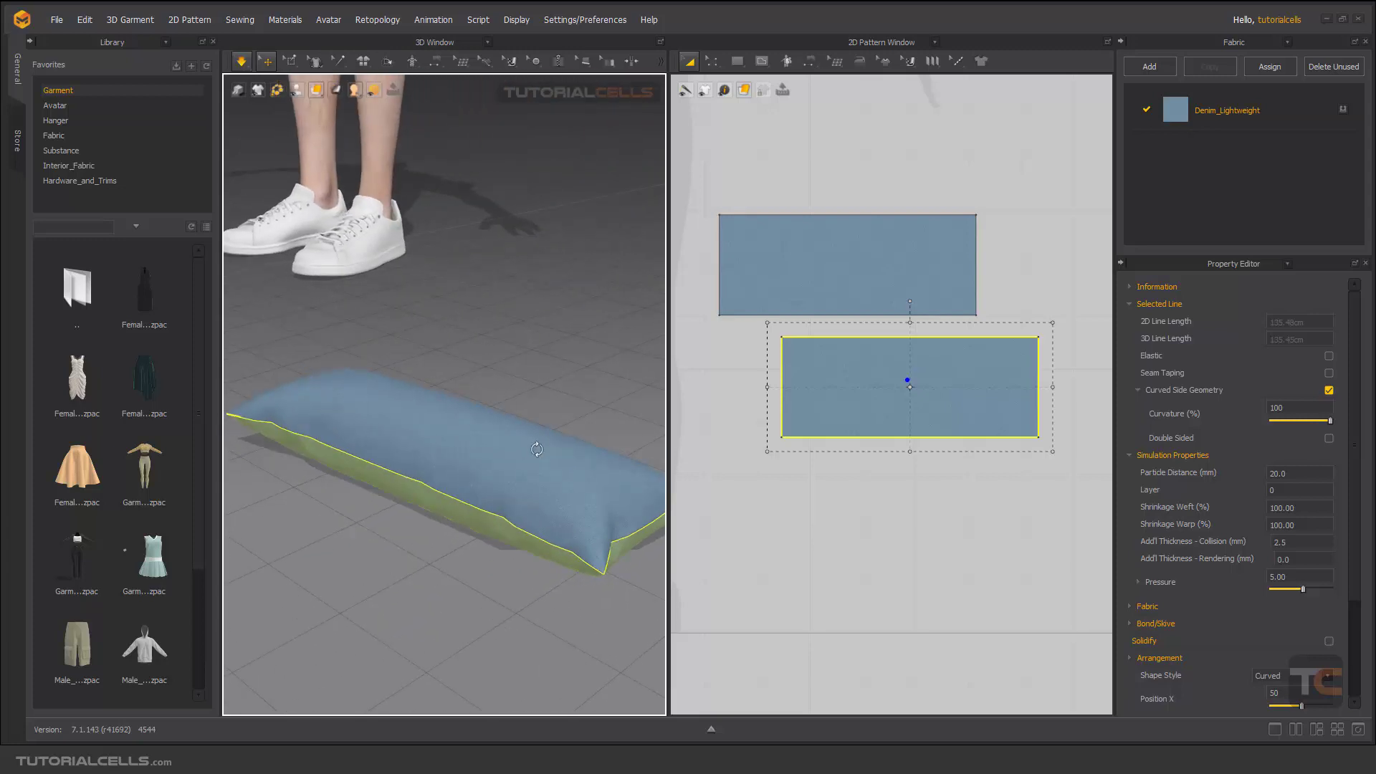
{"action": "left_click", "coordinate": [492, 430]}
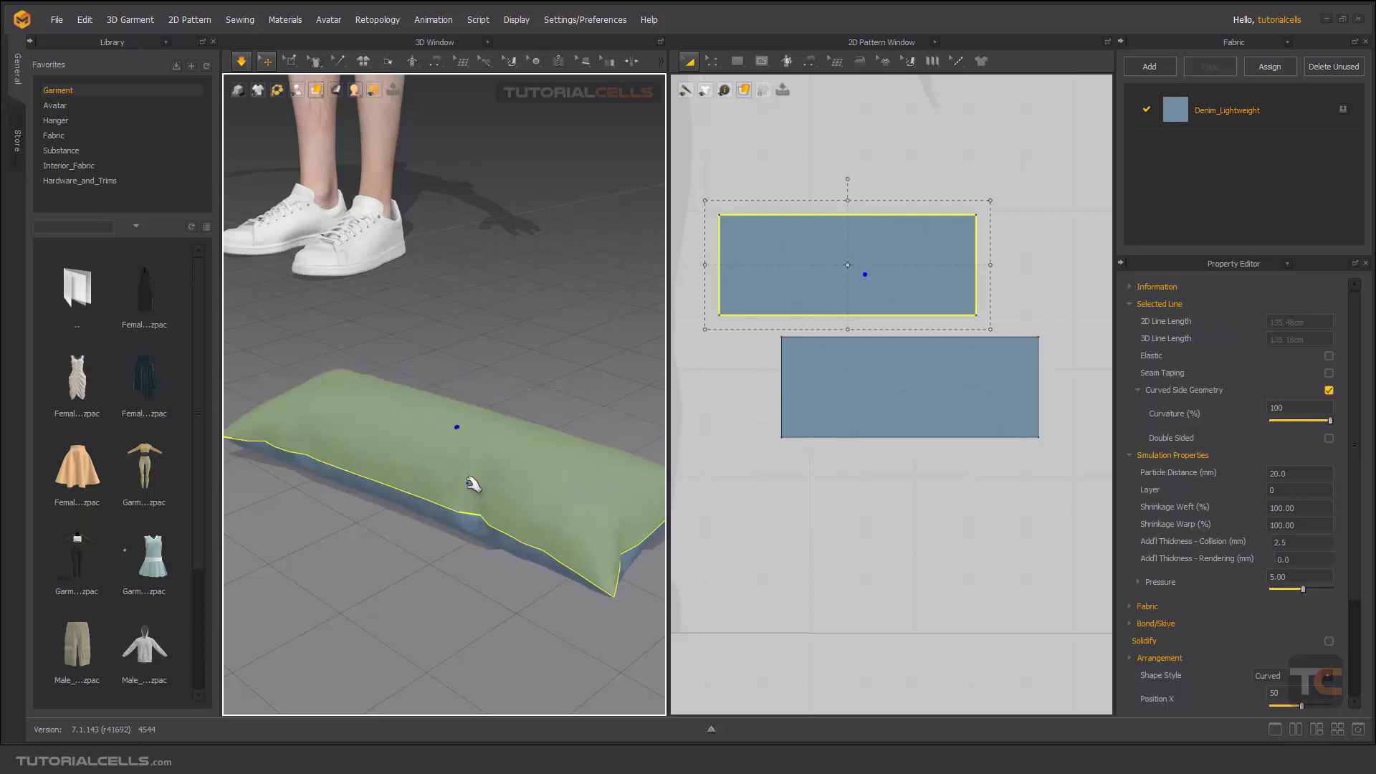
{"action": "left_click_drag", "start_coordinate": [468, 483], "coordinate": [464, 349]}
{"action": "left_click", "coordinate": [463, 392]}
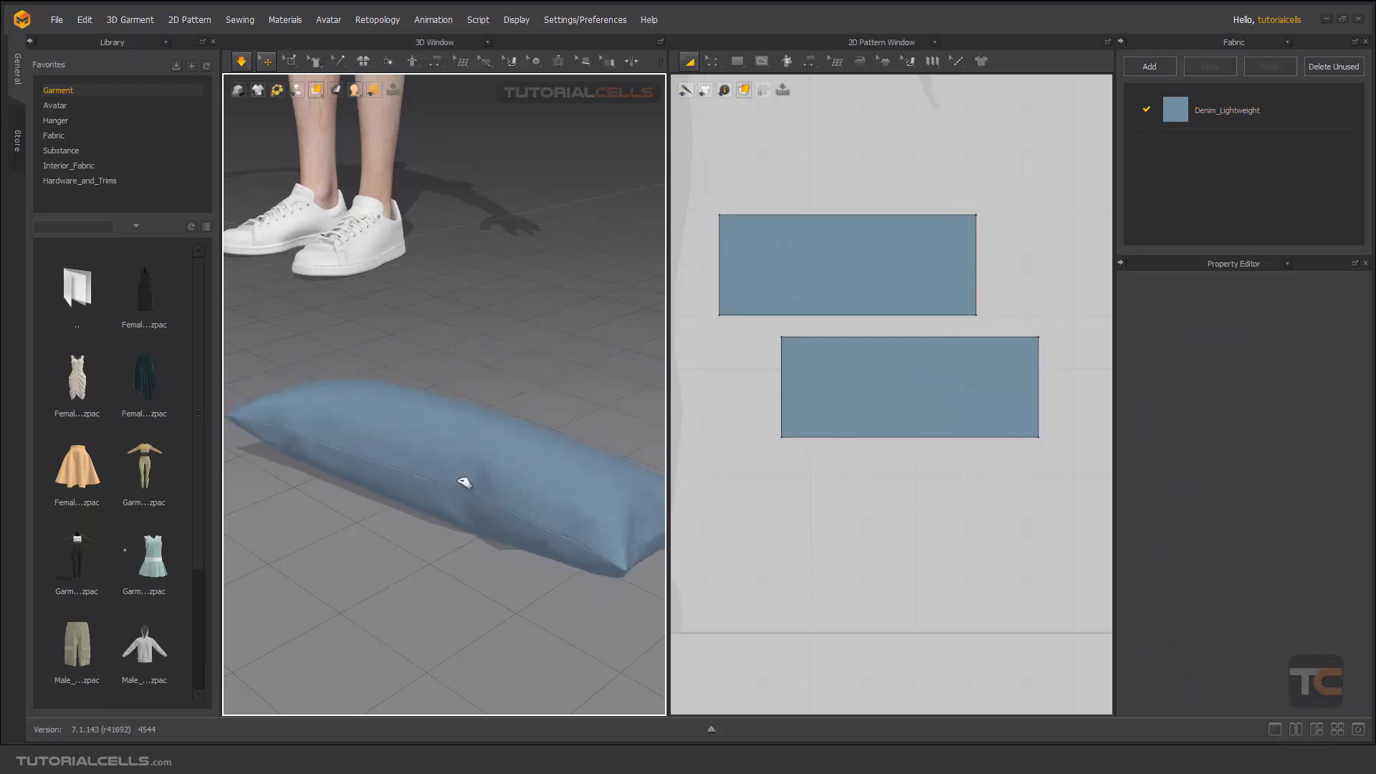
{"action": "left_click", "coordinate": [463, 482]}
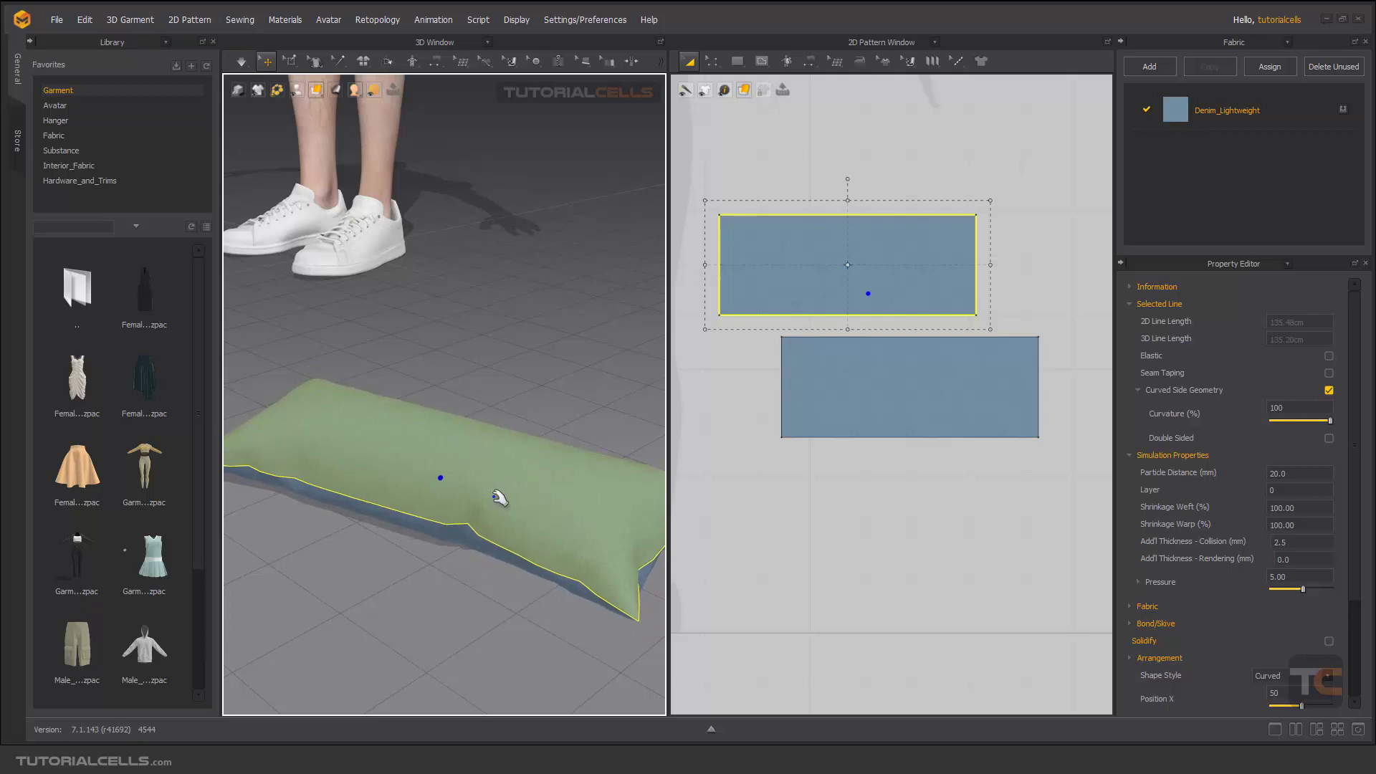